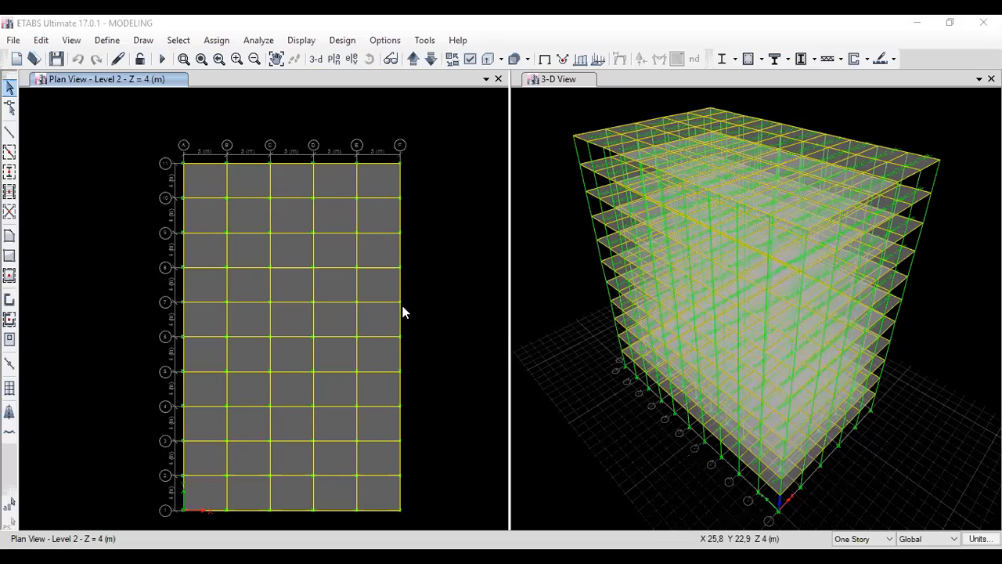
Rename the default Dead load pattern to SW, keeping type Dead and self-weight multiplier 1.
click(107, 41)
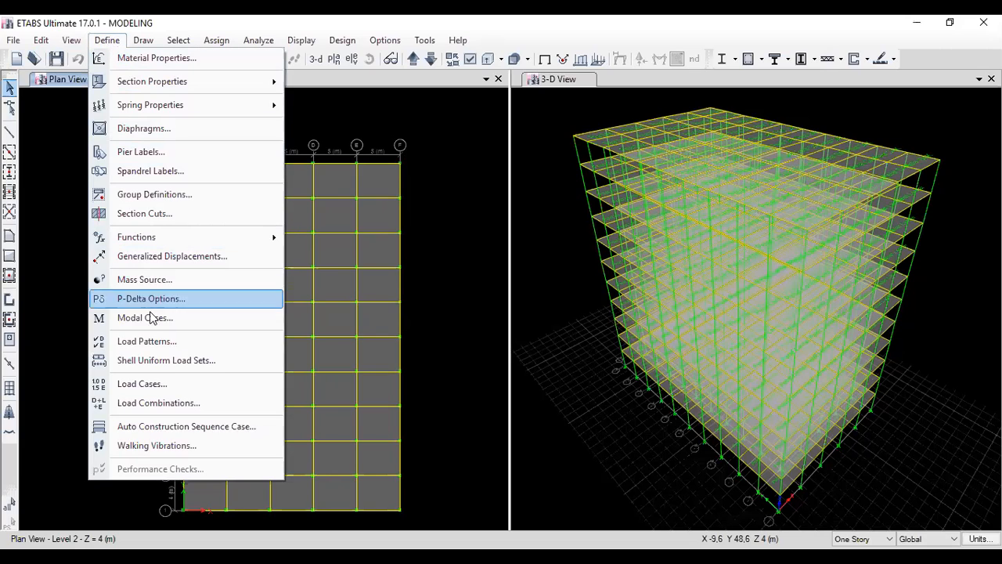
click(187, 341)
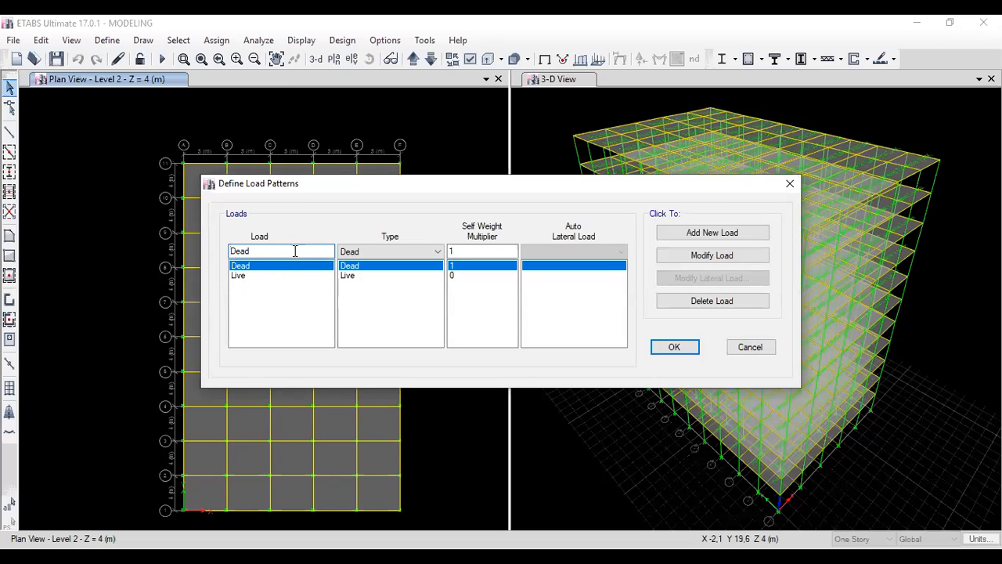
drag(262, 251, 226, 250)
text(SW)
click(389, 251)
click(386, 252)
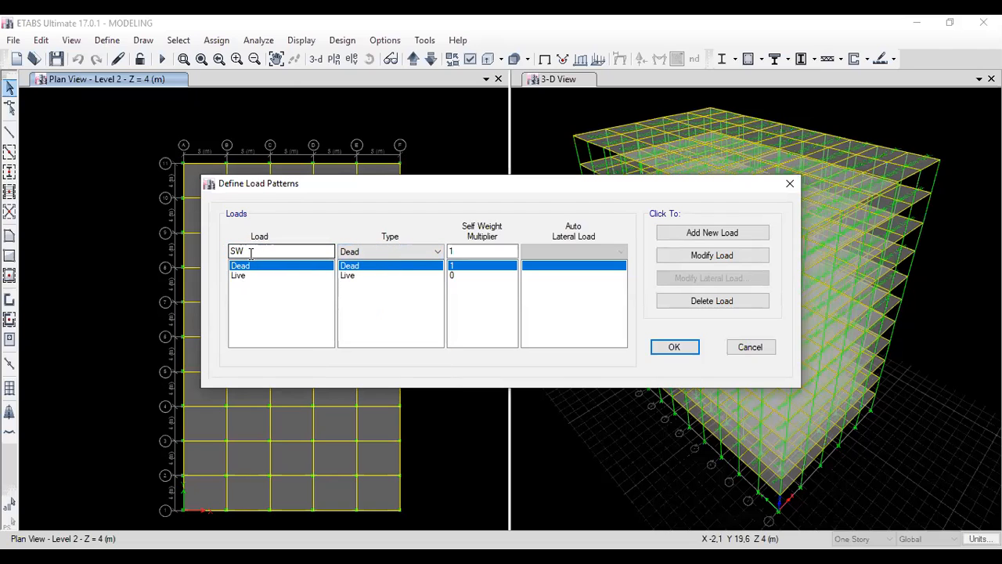
click(687, 256)
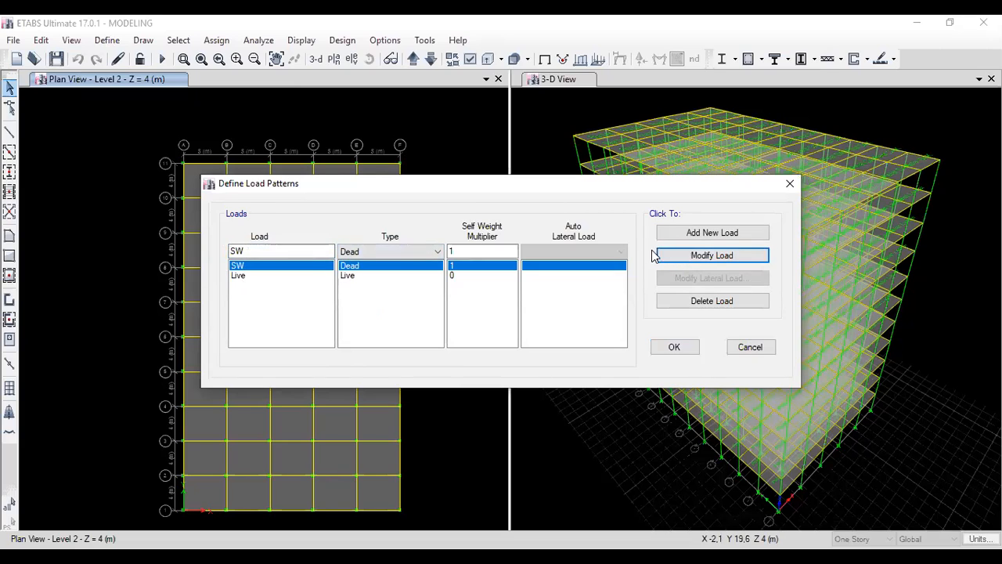
Add a load pattern named Dead with type Super Dead and self-weight multiplier 0.
double_click(263, 251)
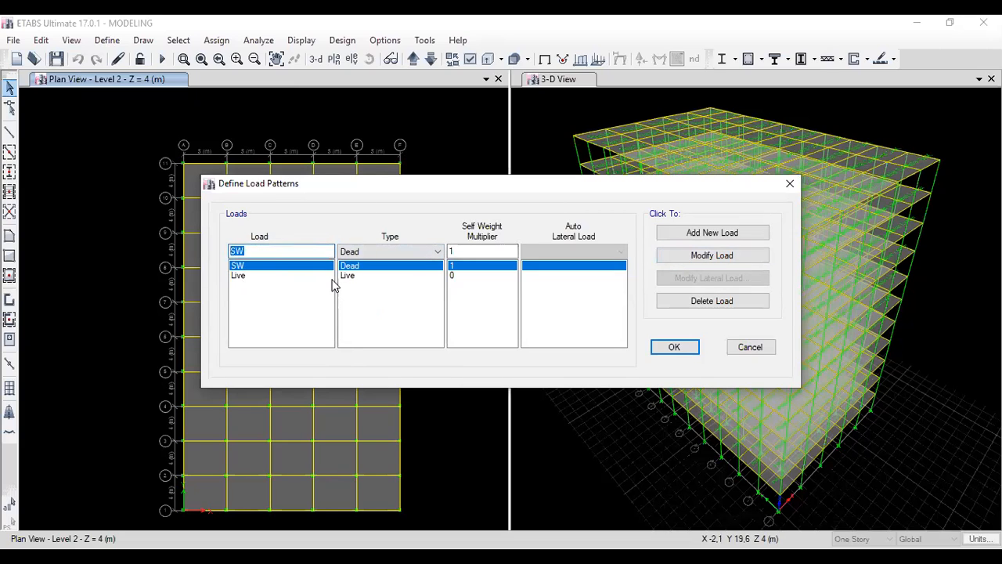
text(d)
click(401, 250)
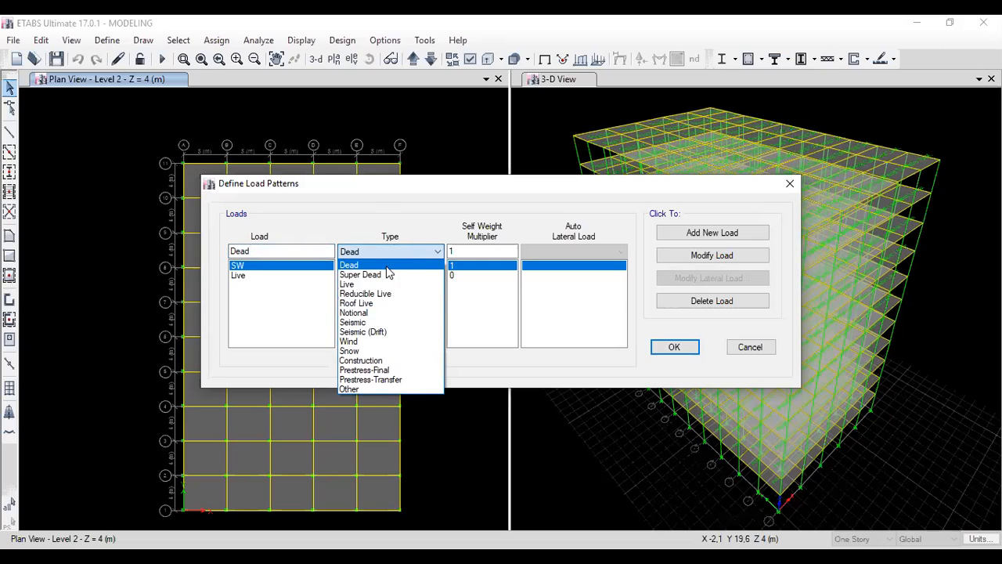
click(380, 276)
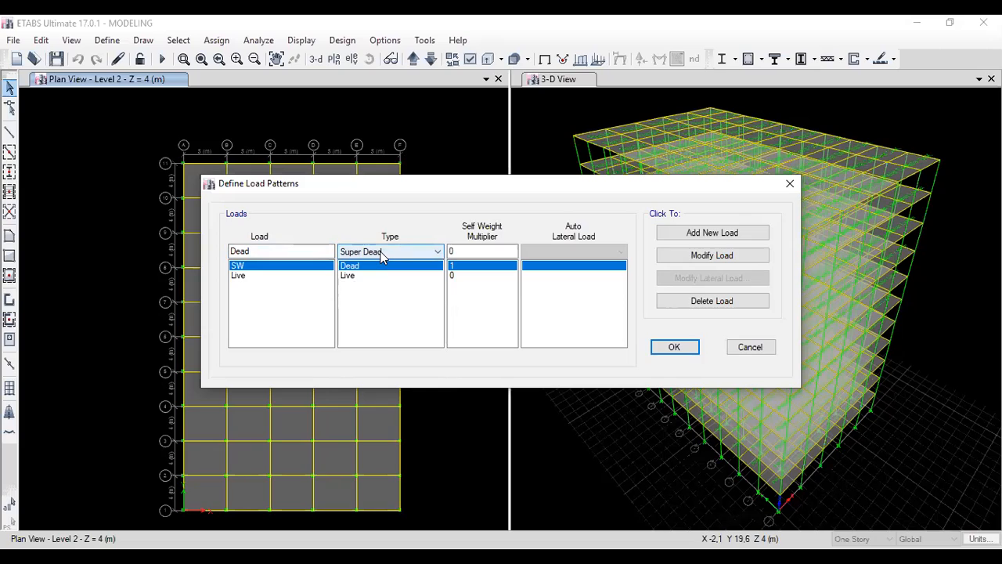
click(460, 250)
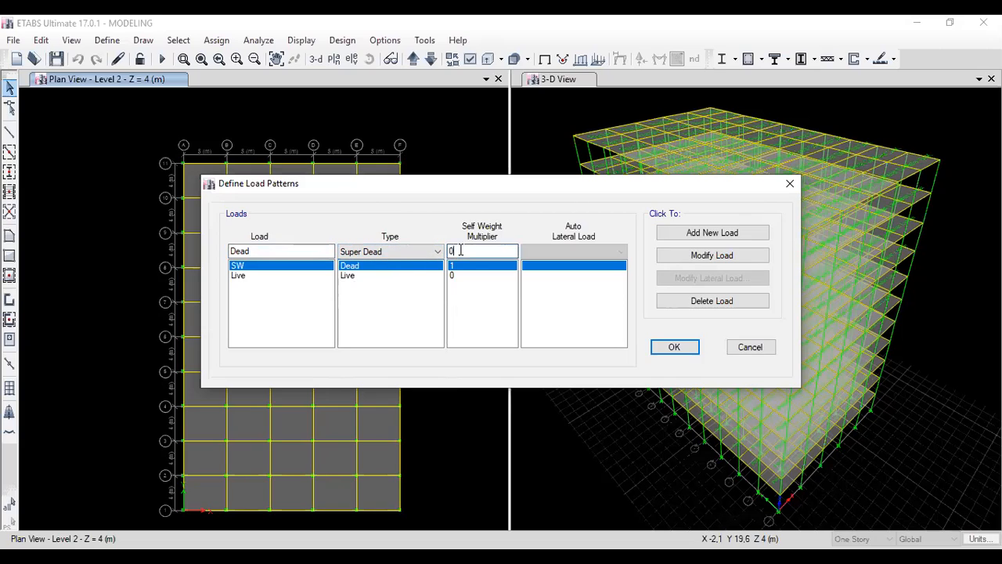
click(719, 232)
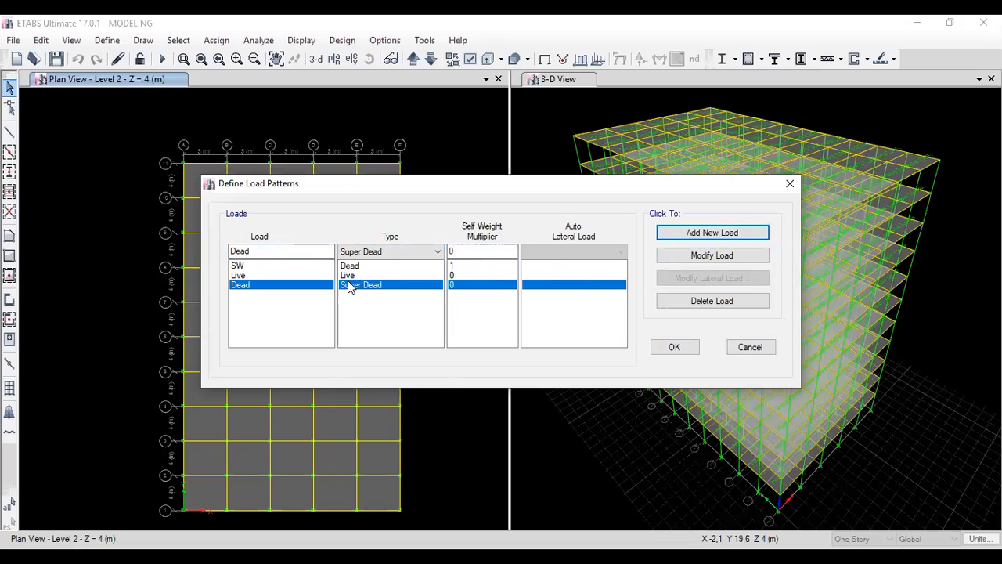
Add a Seismic load pattern named EQx with self-weight multiplier 0 and User Loads as the auto lateral load.
click(259, 249)
double_click(259, 249)
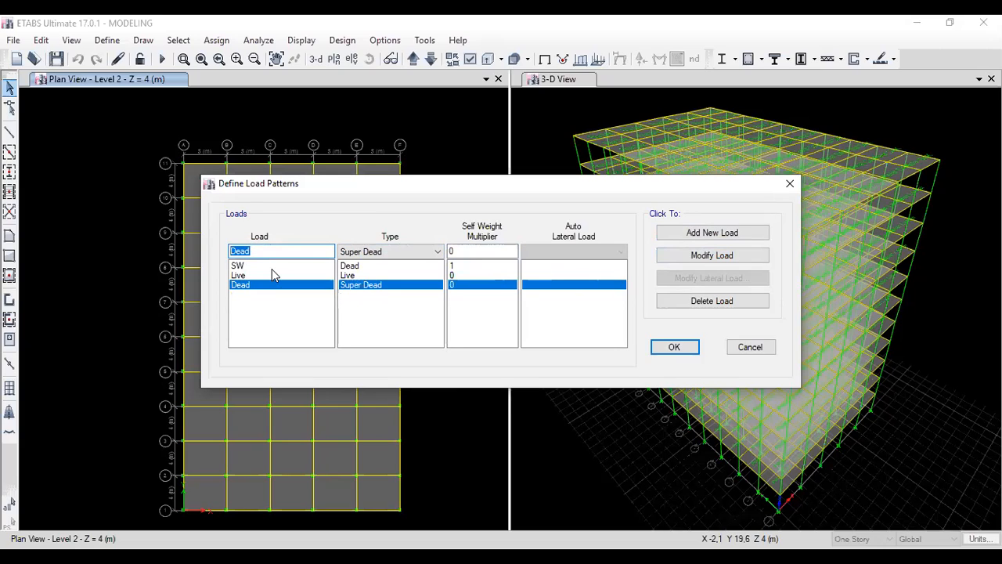
text(EQx)
click(381, 253)
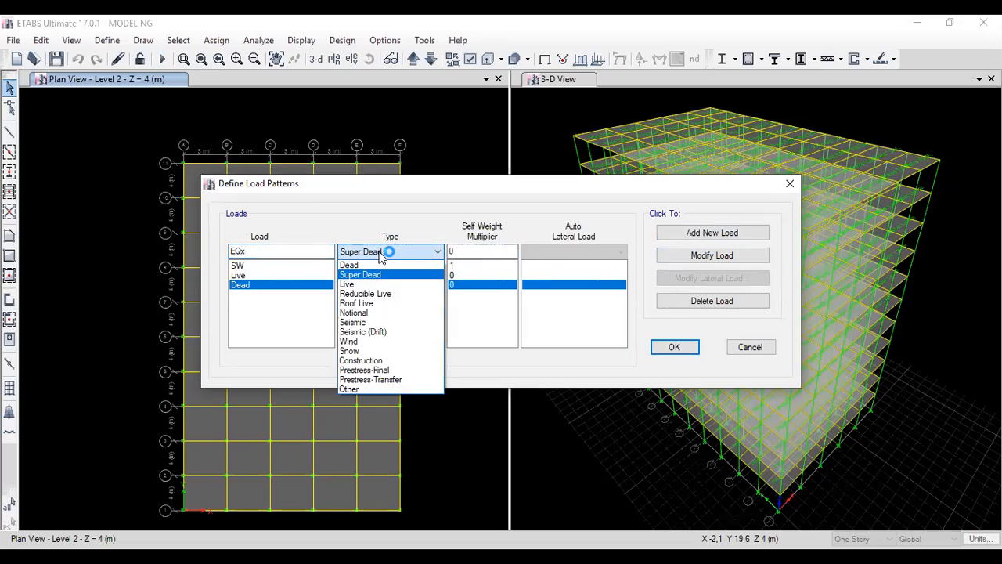
click(397, 324)
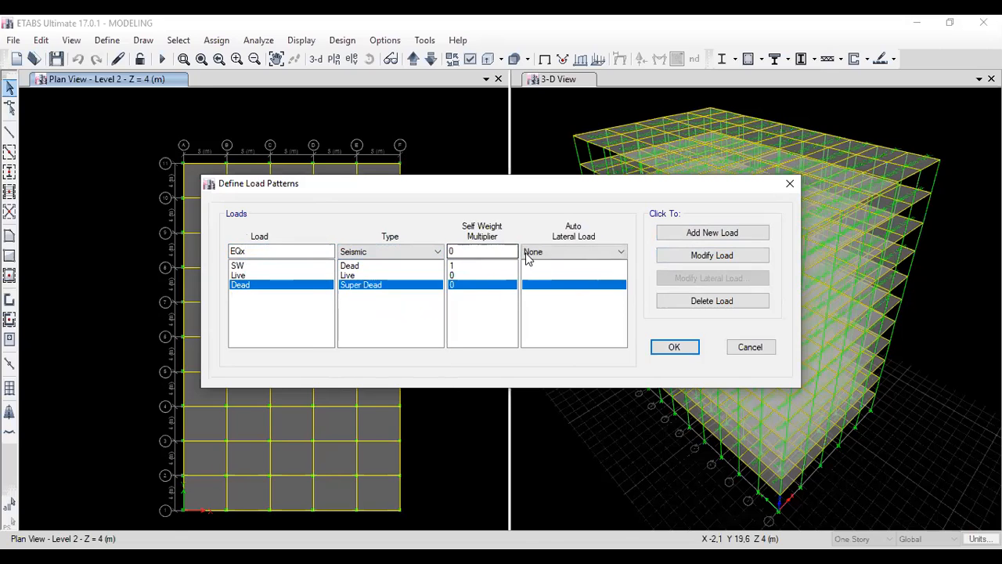
click(550, 252)
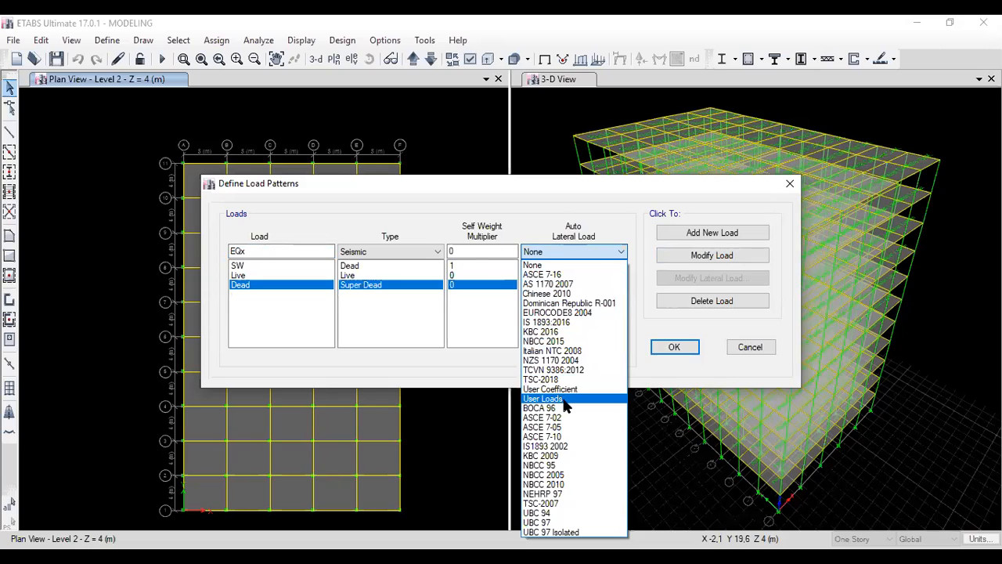
click(544, 399)
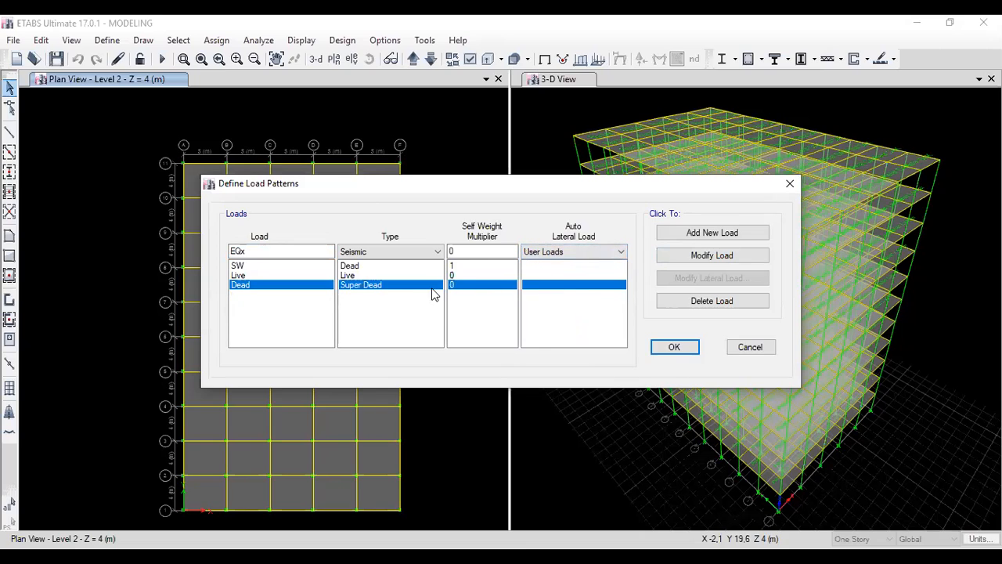
click(706, 239)
Add a second Seismic load pattern named EQy with User Loads, and accept the load pattern definitions.
click(277, 249)
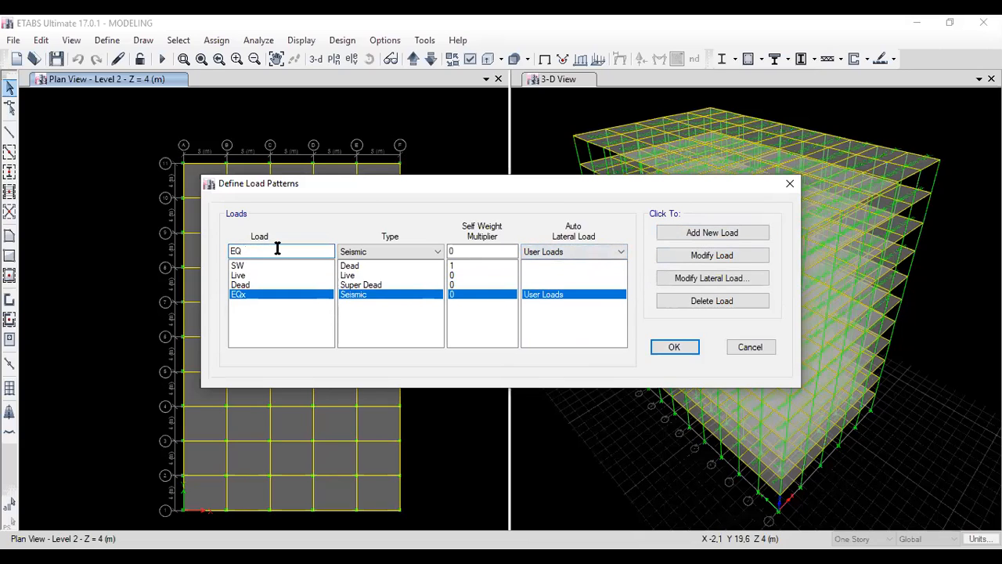
text(y)
click(696, 232)
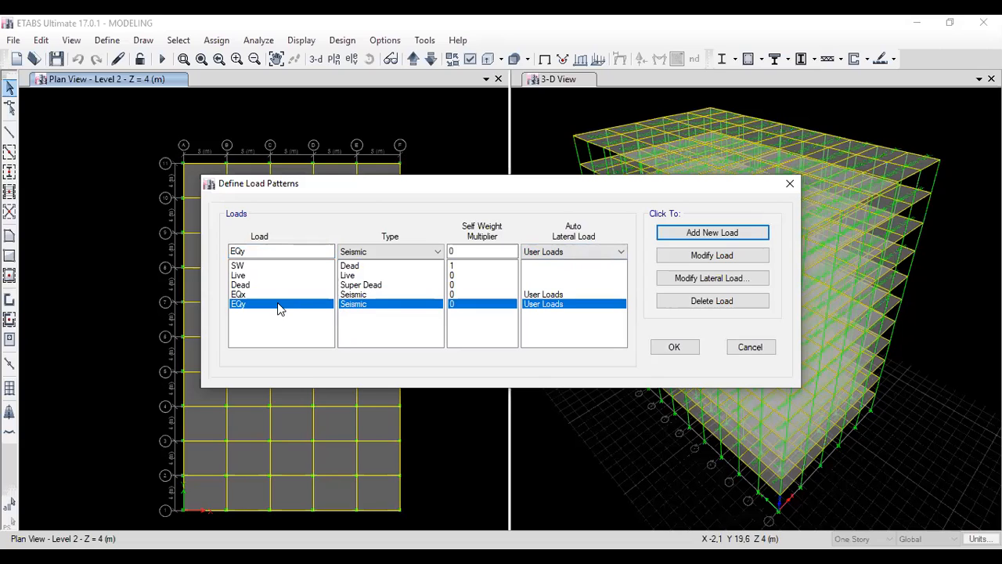
click(678, 348)
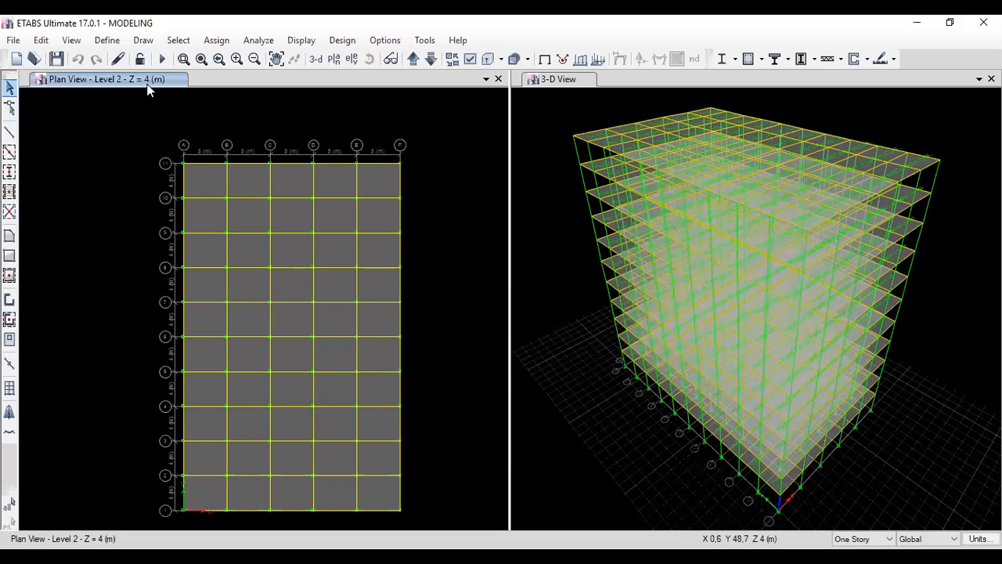
Check which load pattern the Dead1 load case applies.
click(107, 40)
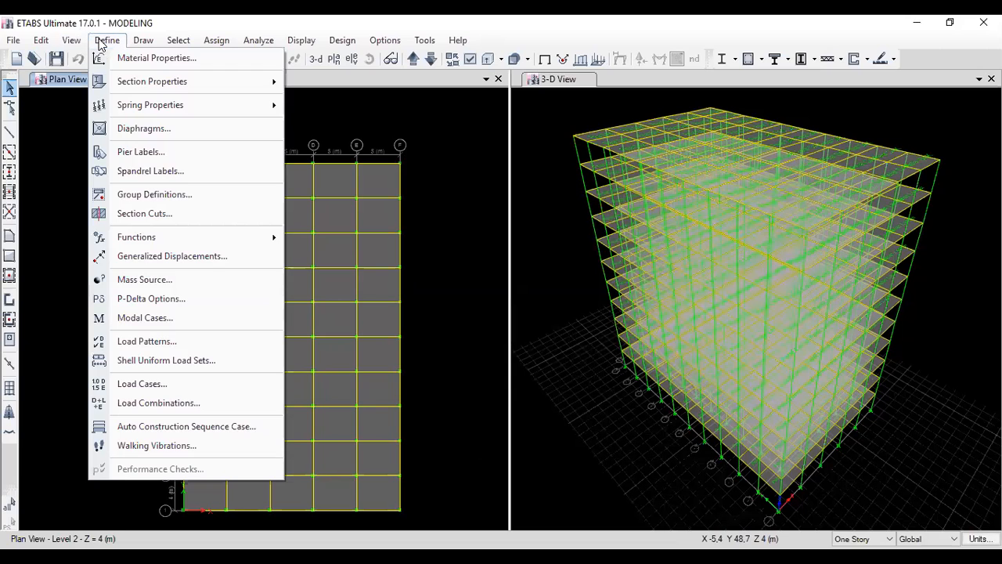
click(181, 389)
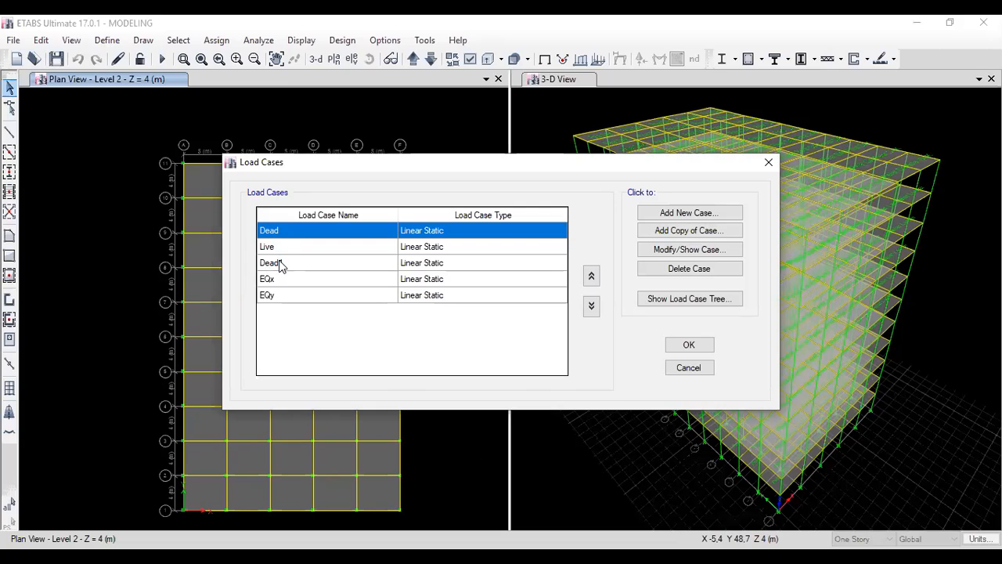
click(280, 264)
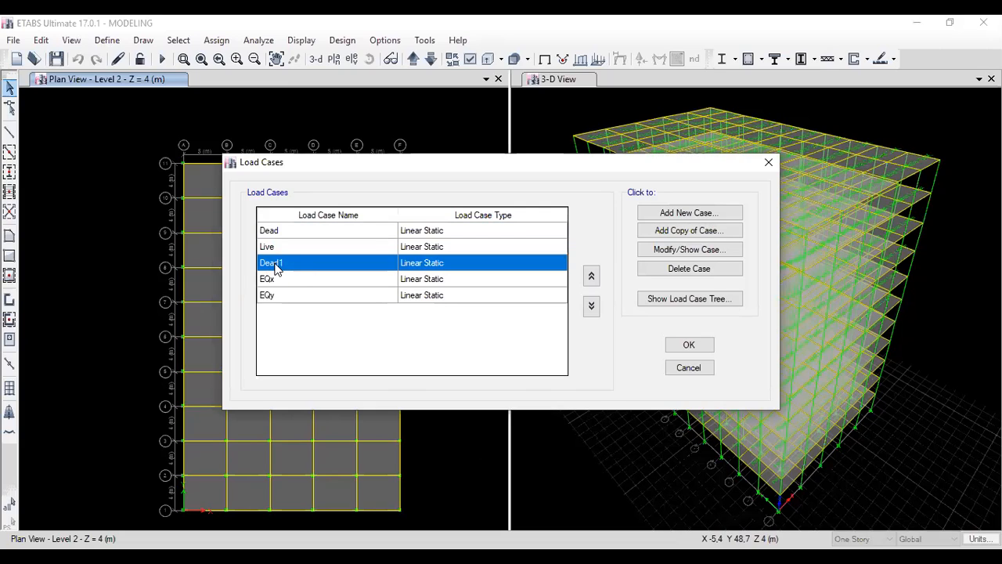
click(685, 252)
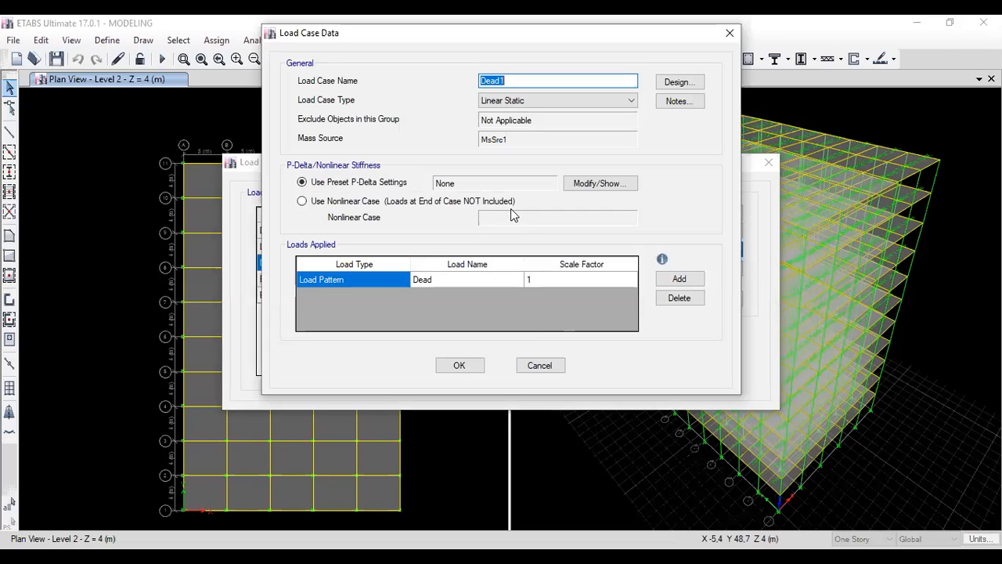
click(730, 32)
Rename the Dead load case, which applies the SW pattern, to SW.
click(310, 235)
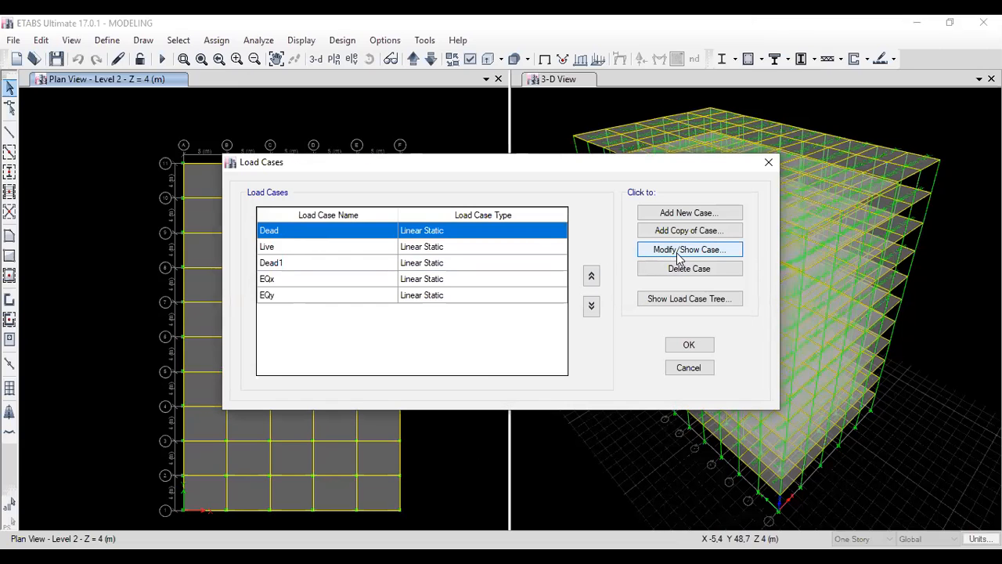
click(644, 249)
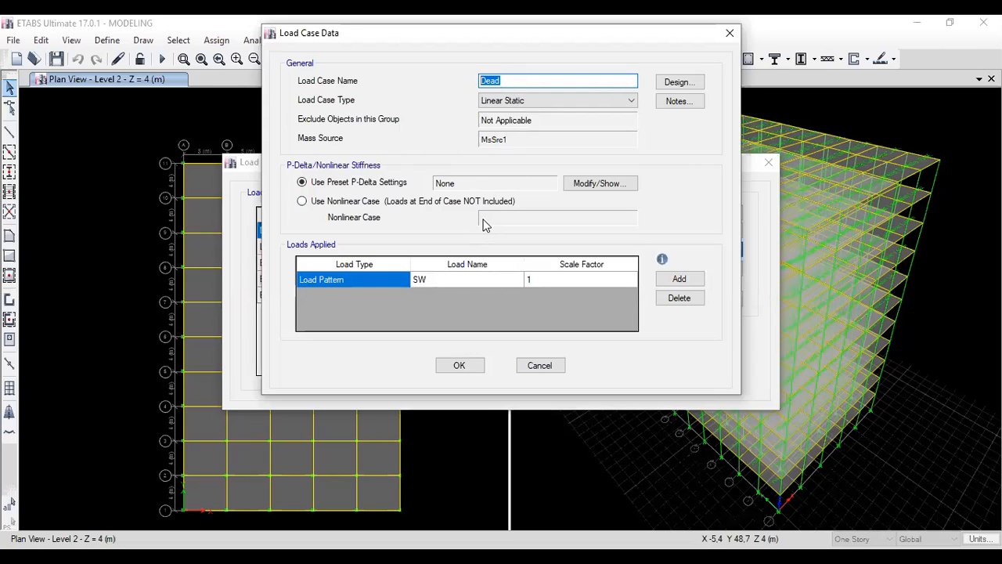
text(SW)
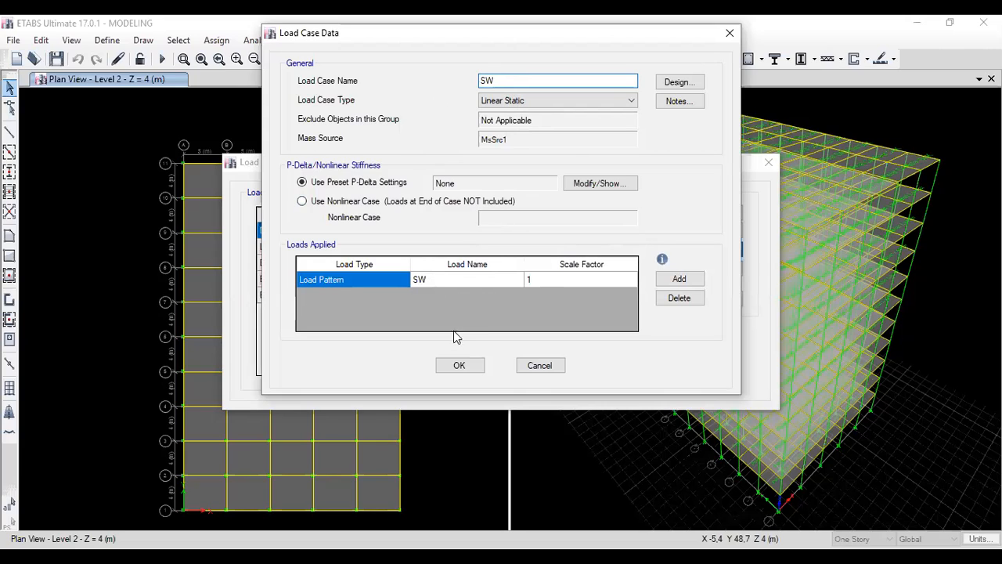
click(461, 366)
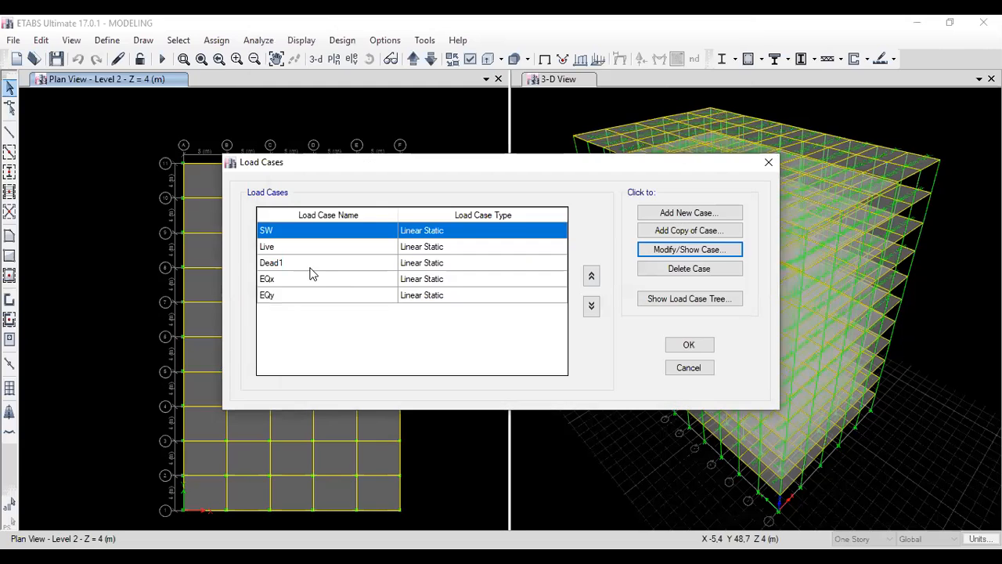
Rename the Dead1 load case to Dead.
click(273, 266)
click(675, 256)
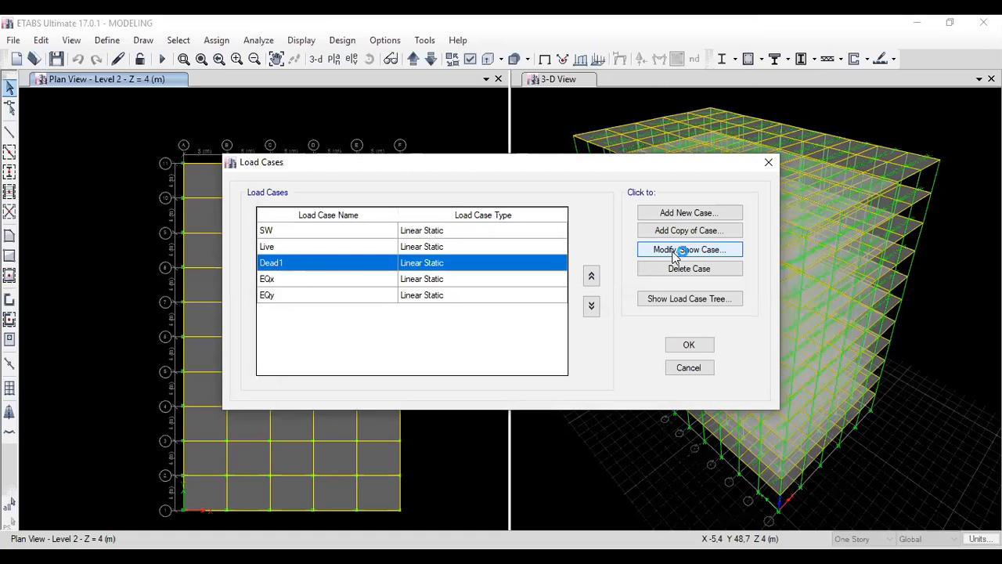
click(660, 238)
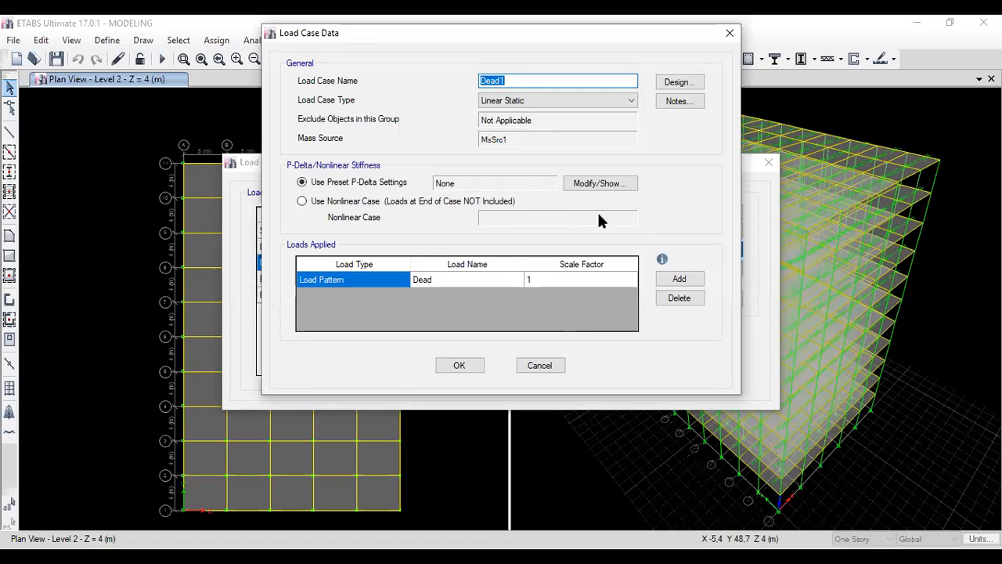
click(523, 83)
click(461, 366)
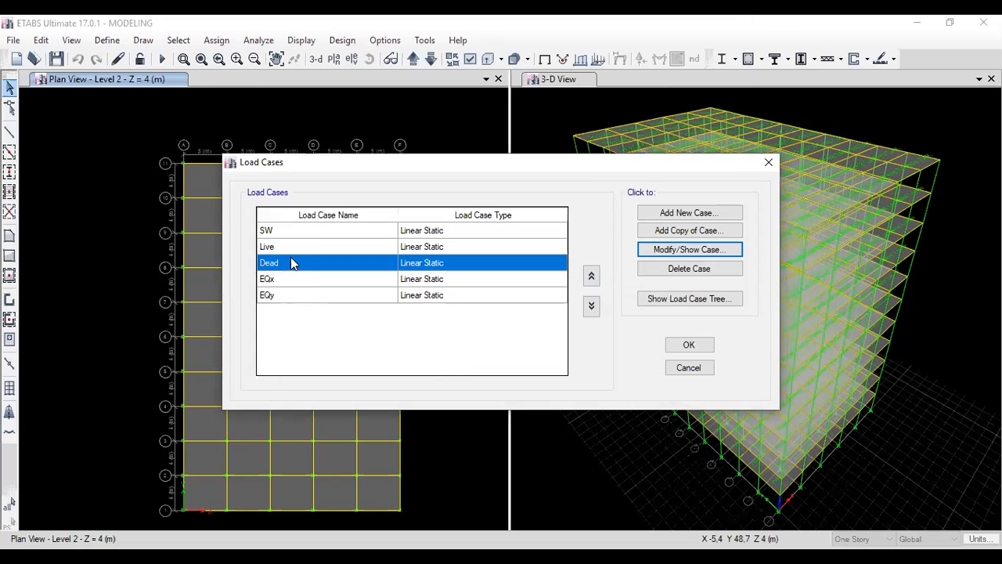
Check the load pattern applied in the Dead load case without changing it, and accept the load case definitions.
click(278, 233)
click(278, 267)
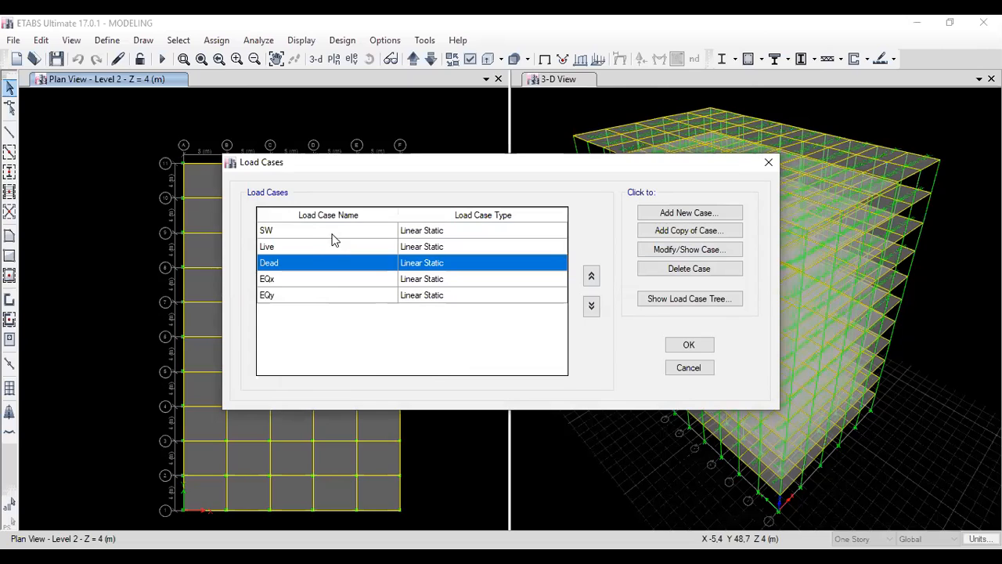
click(297, 233)
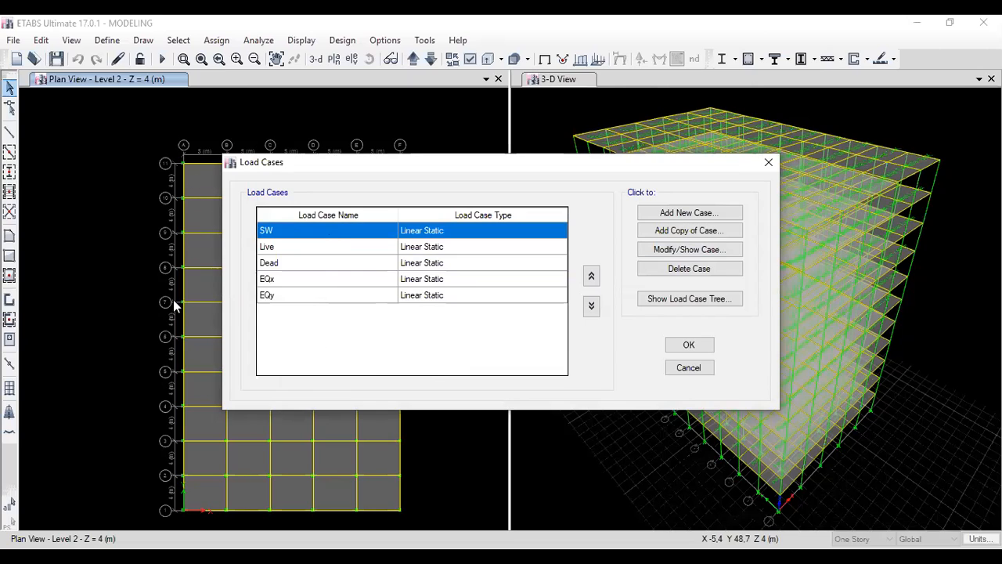
click(274, 266)
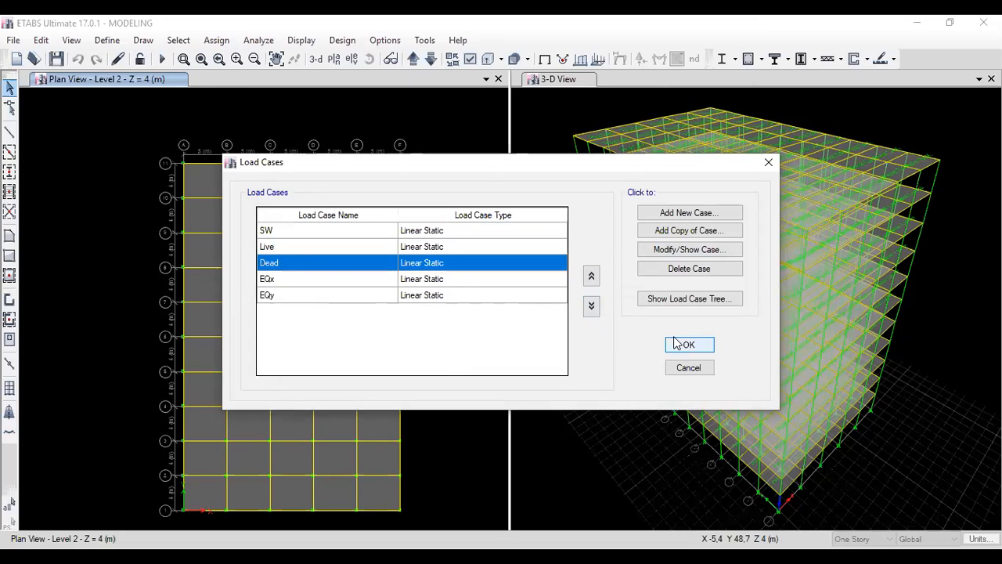
click(688, 250)
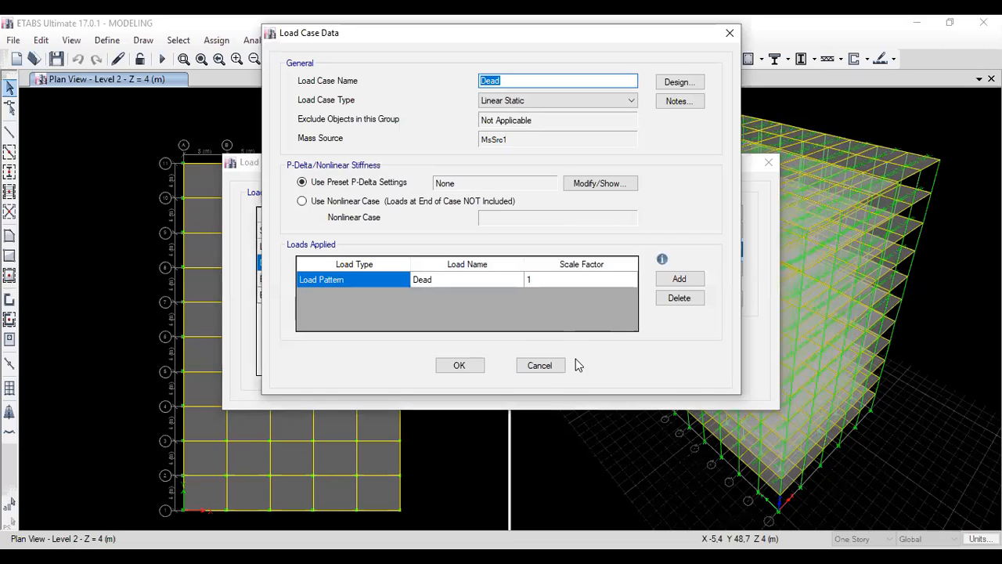
click(509, 286)
click(509, 281)
click(537, 365)
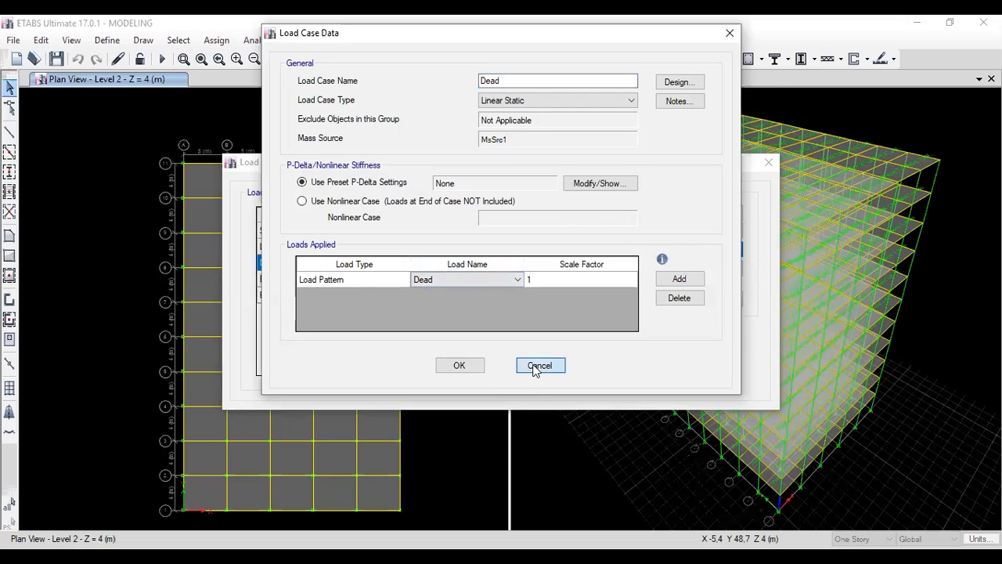
click(703, 346)
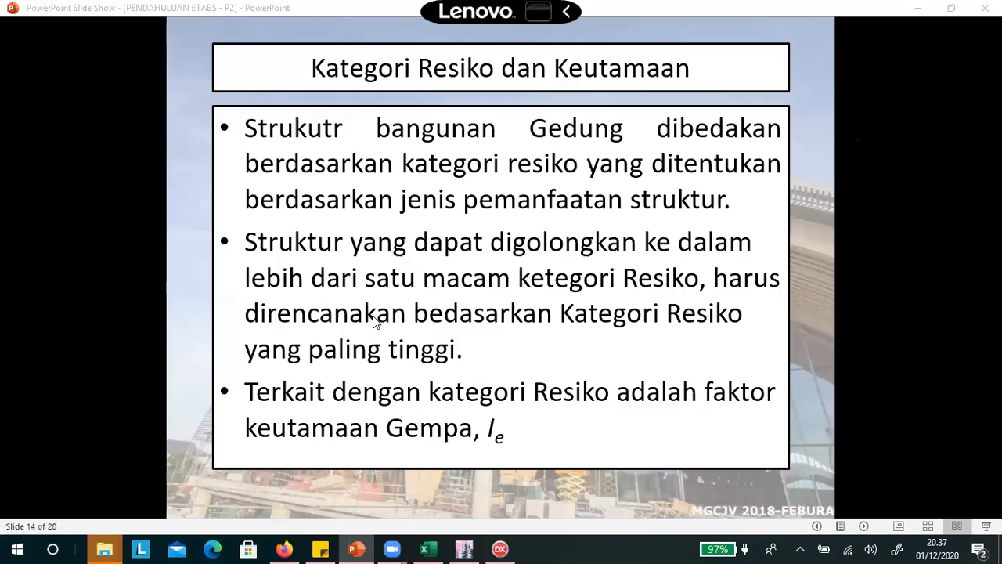
key(Left)
key(Left)
key(Left)
key(Left)
key(Left)
key(Left)
key(Left)
key(Left)
key(Left)
key(Left)
key(Left)
key(Left)
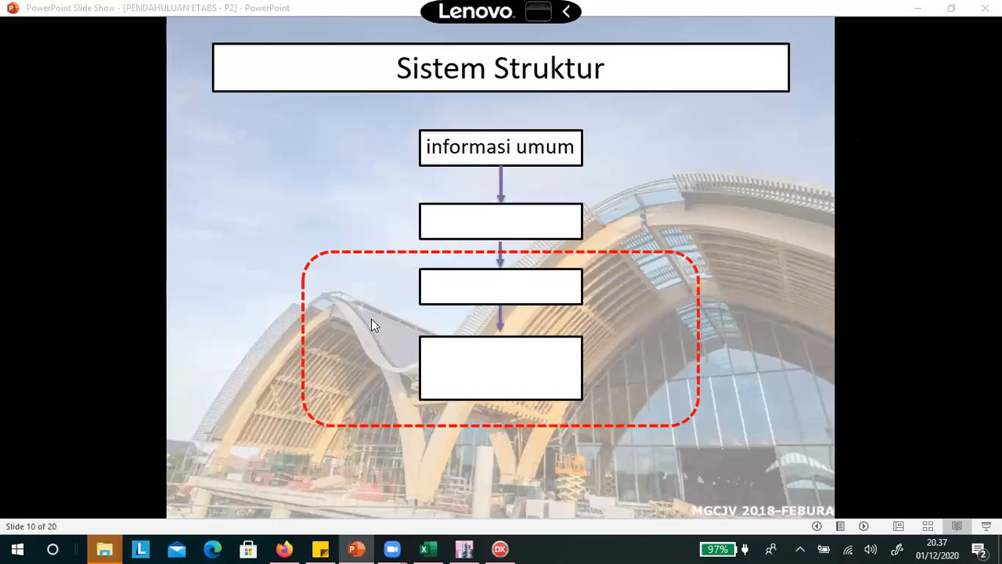
Review the slides listing the dead loads acting on the building's slabs.
key(Left)
key(Left)
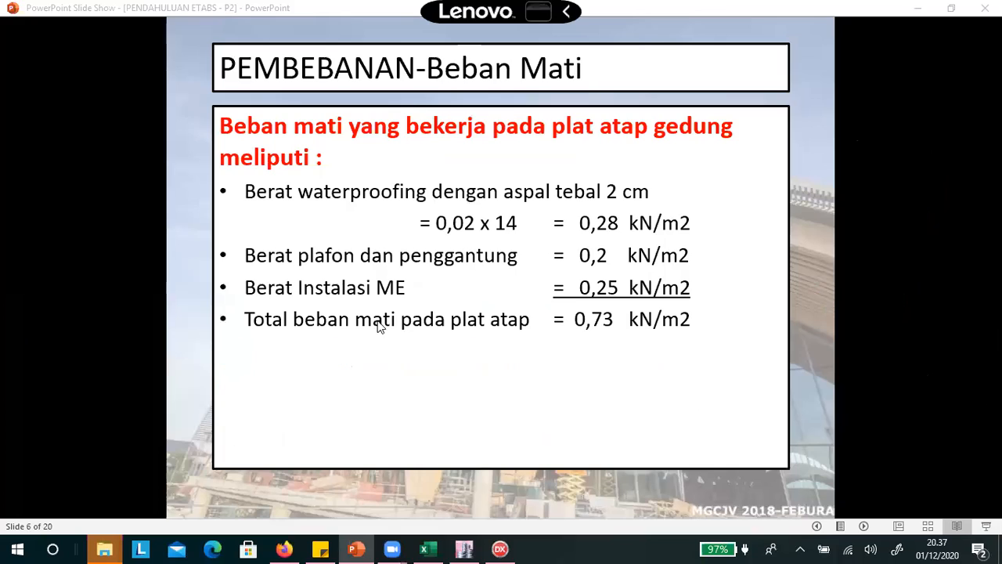
key(Right)
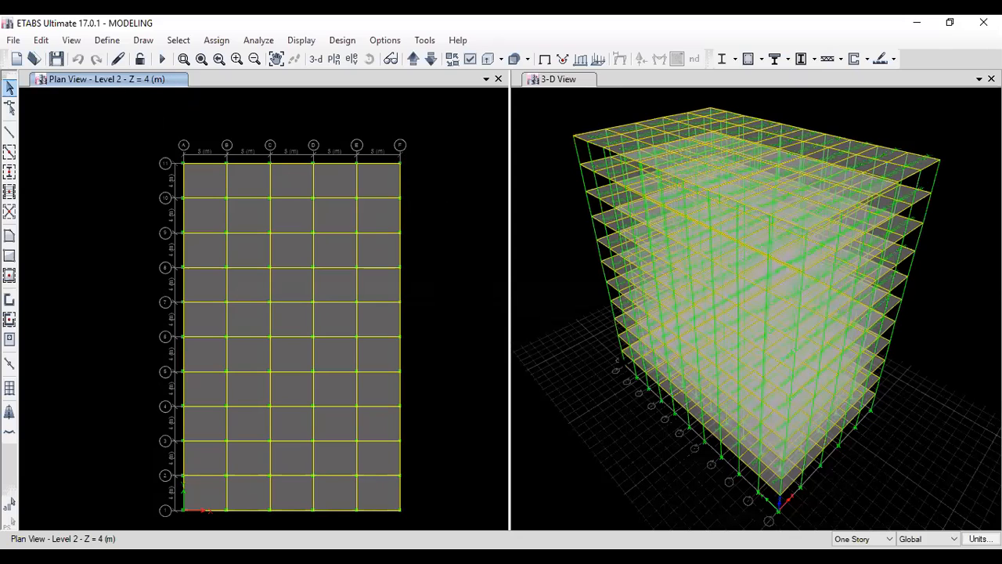
drag(136, 140, 426, 528)
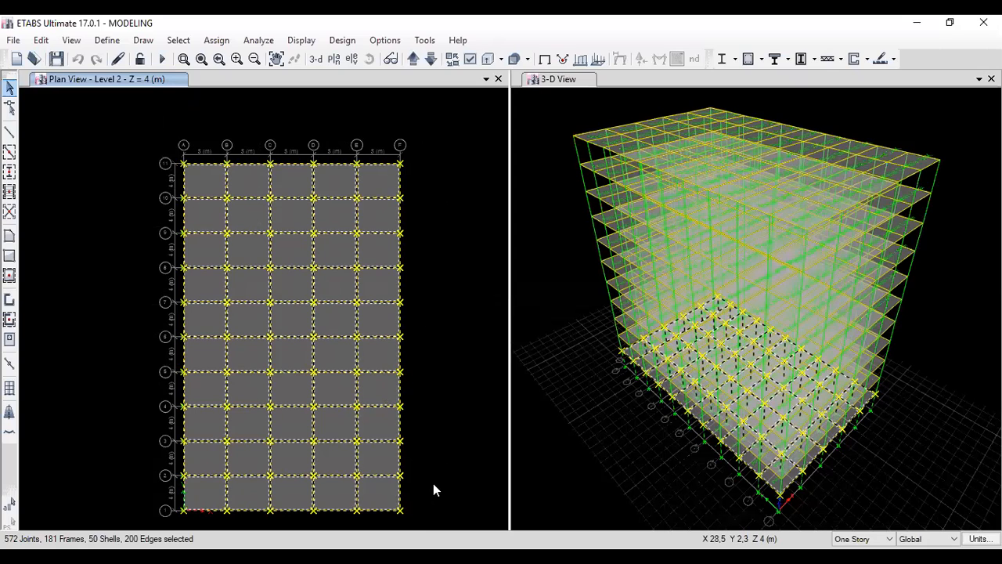
drag(157, 138, 414, 516)
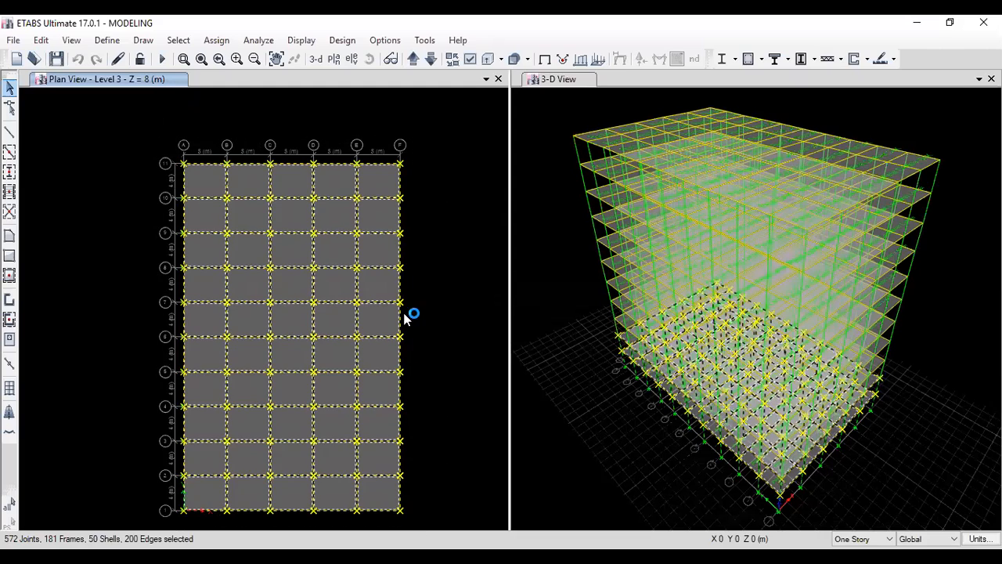
click(421, 60)
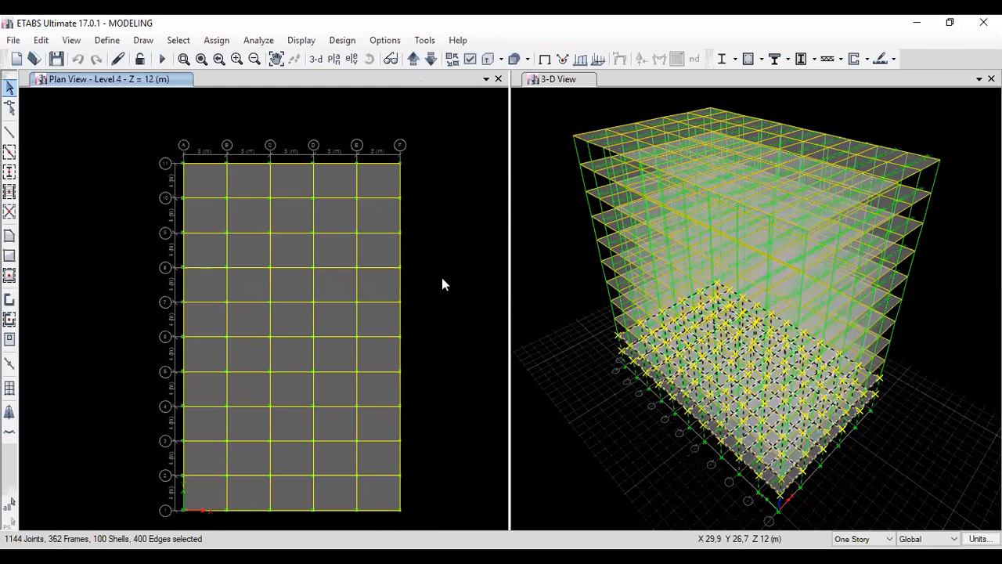
key(Escape)
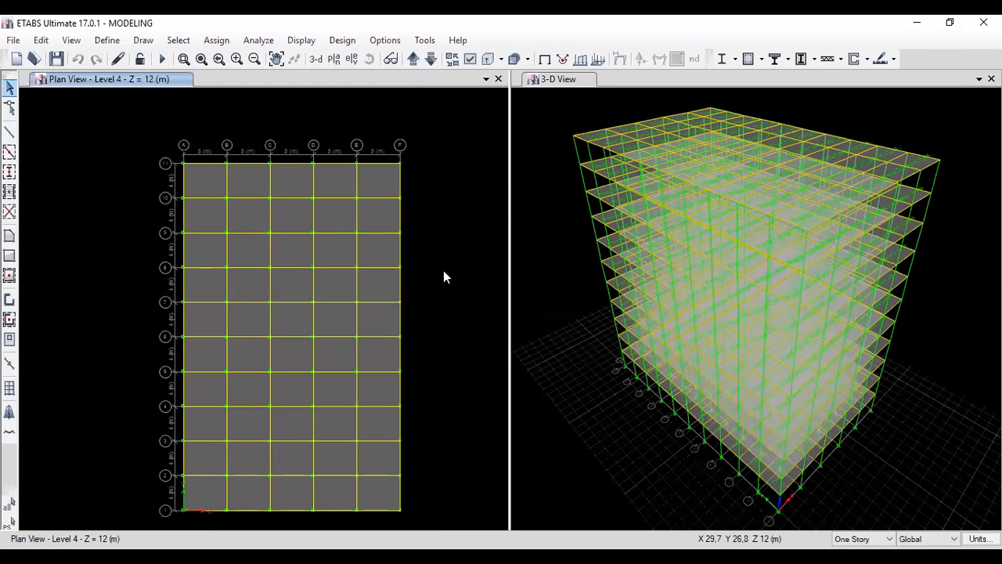
Select all floor slabs in the model by their slab property, Pelat Lantai.
click(174, 43)
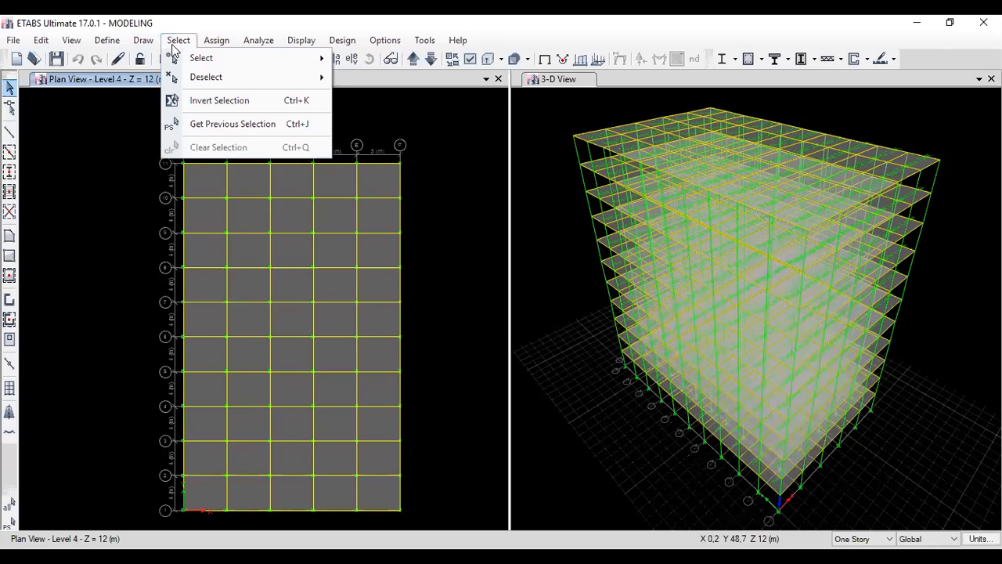
mouse_move(248, 54)
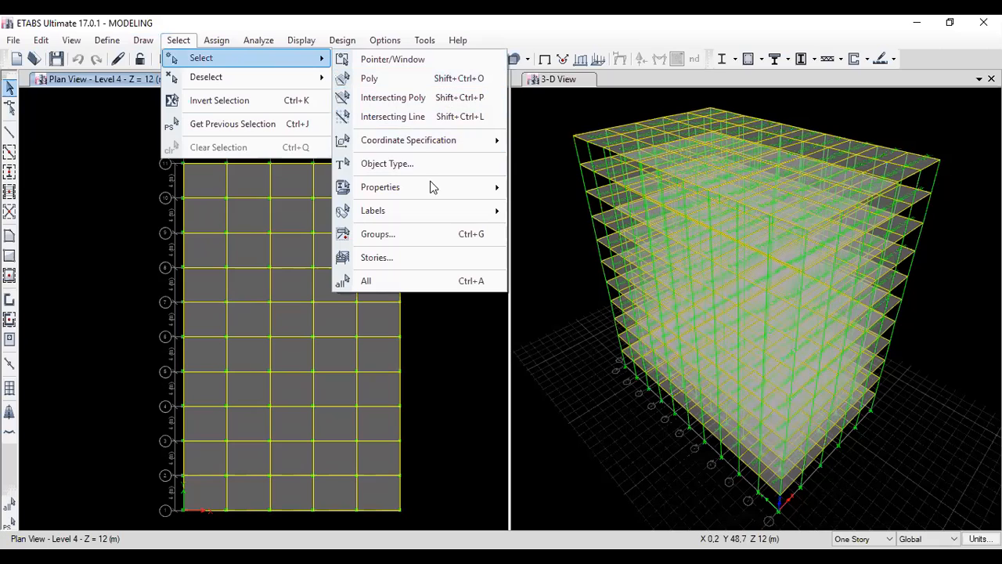
mouse_move(443, 194)
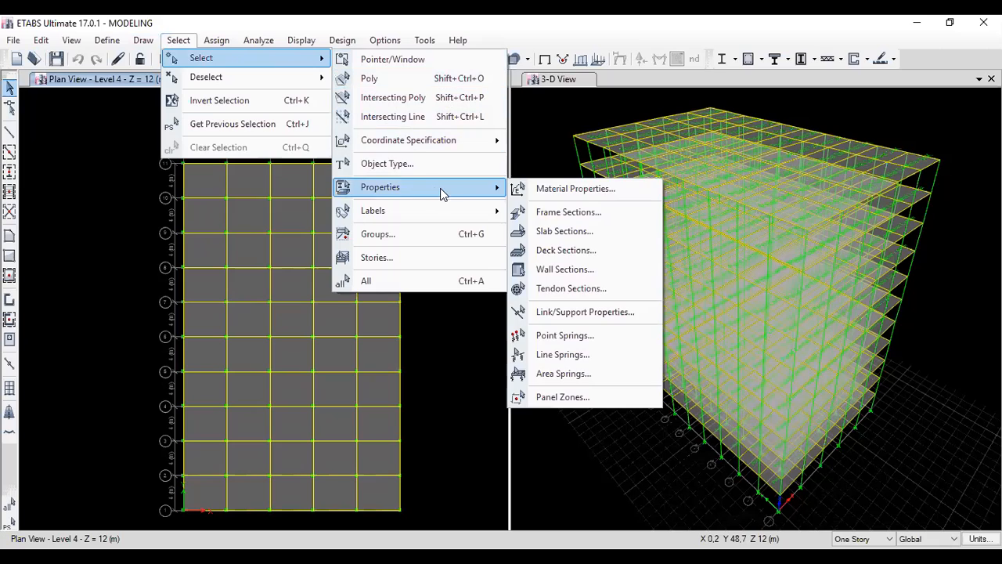
click(562, 233)
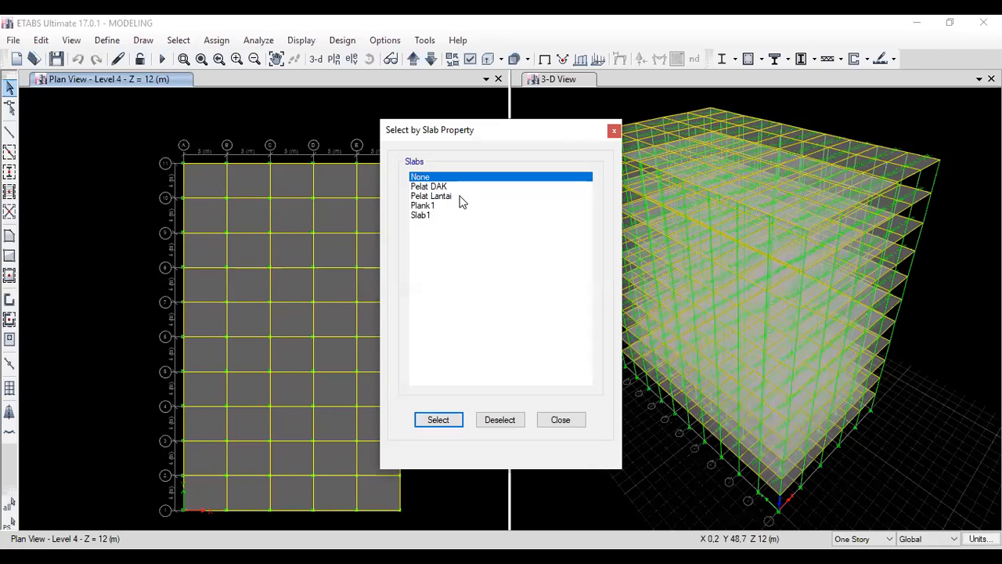
click(458, 197)
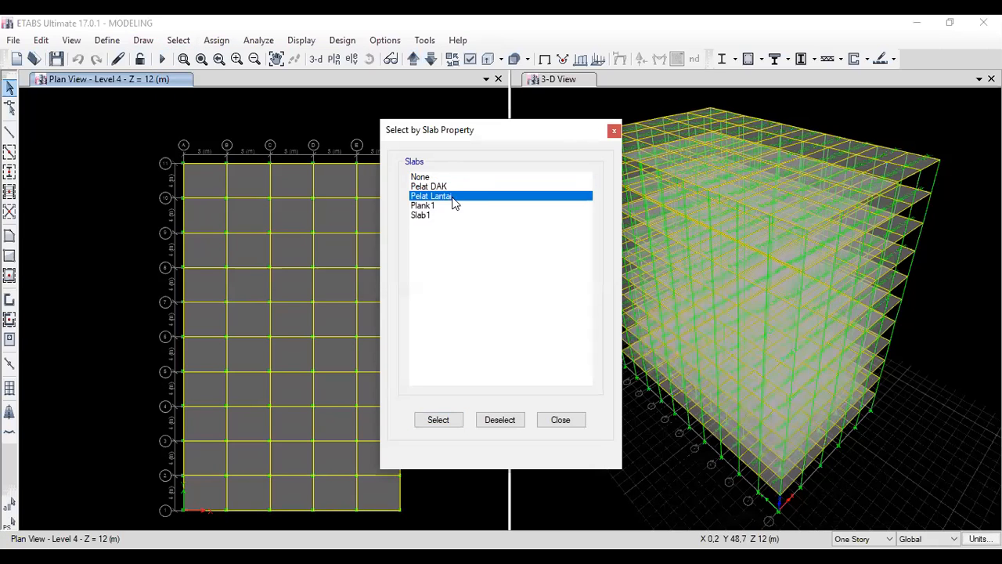
click(445, 420)
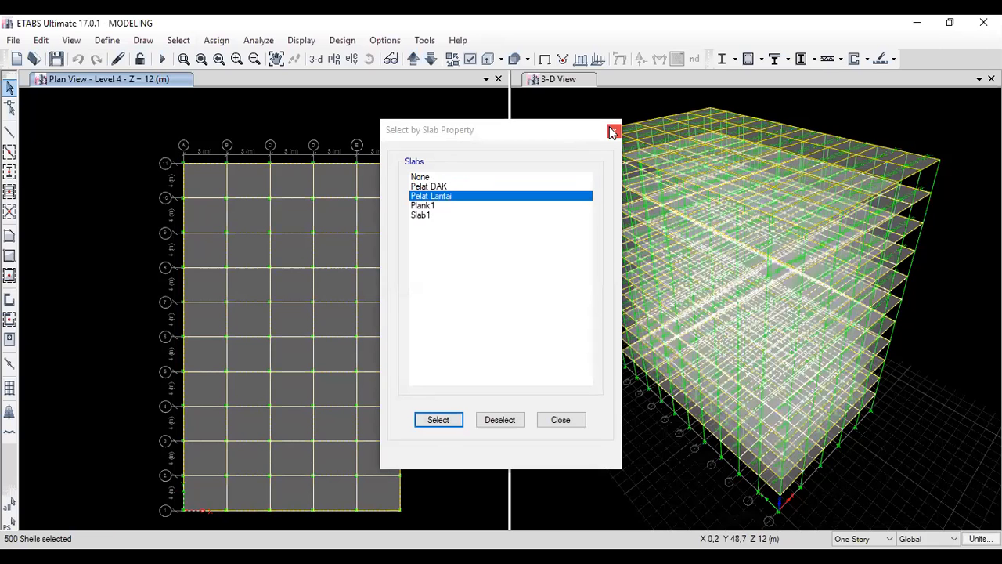
click(612, 132)
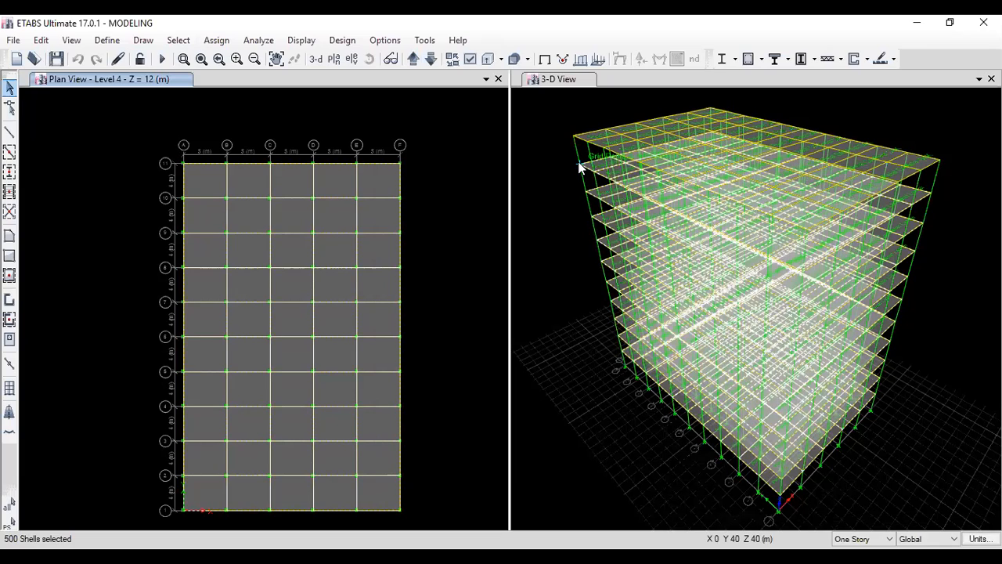
Assign a uniform gravity shell load of 1,49 kN/m² in the Dead load pattern to the selected floor slabs.
click(224, 41)
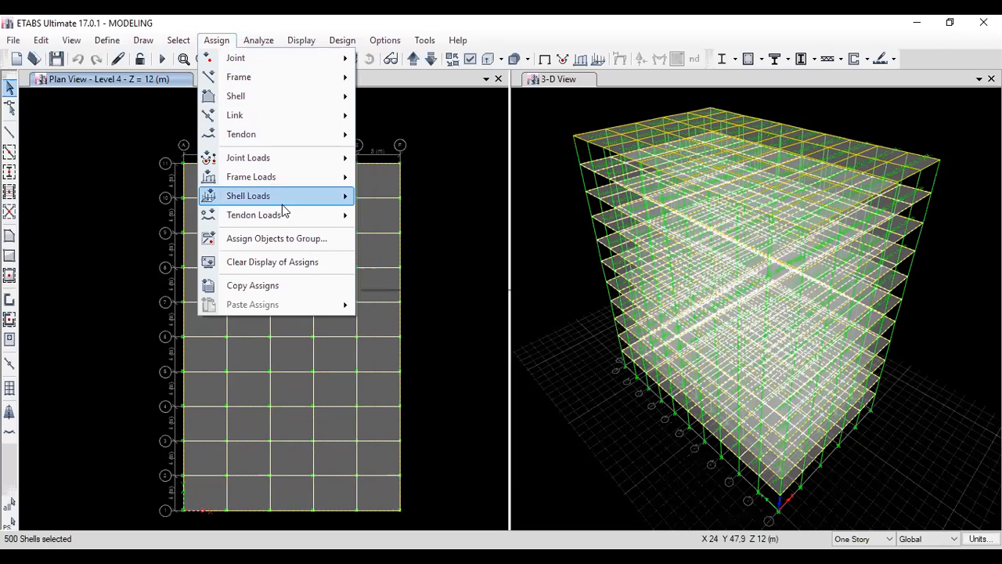
mouse_move(282, 206)
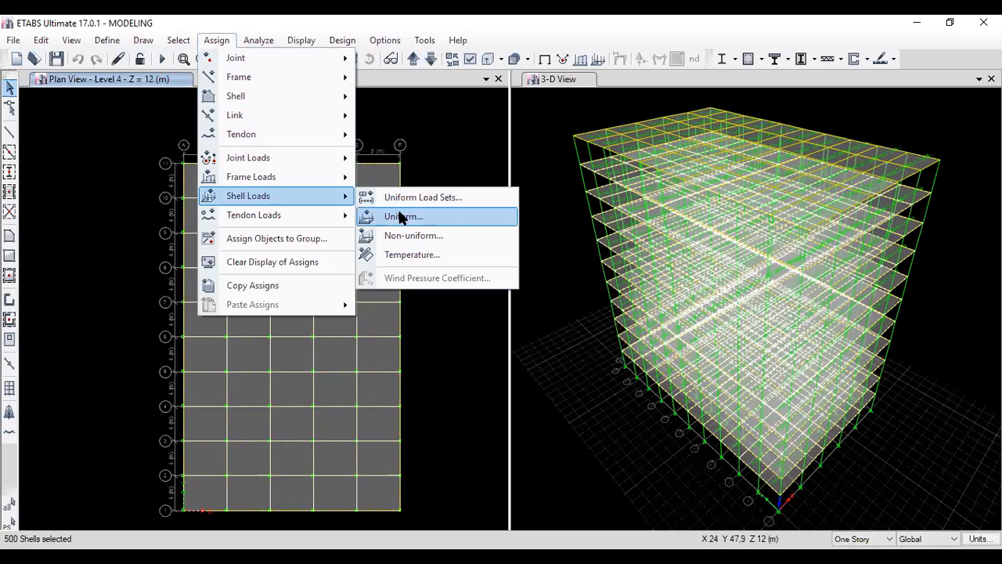
click(417, 226)
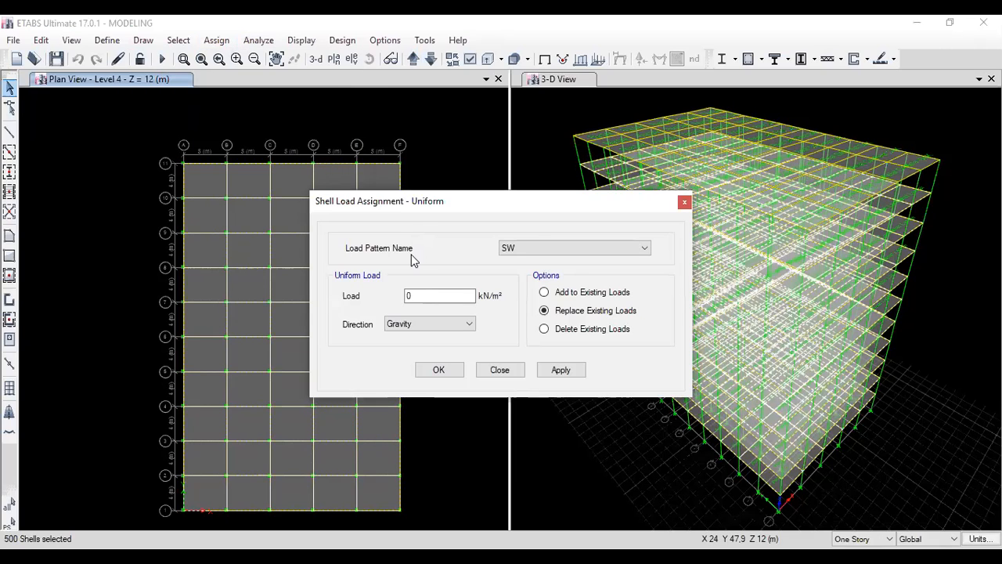
click(525, 249)
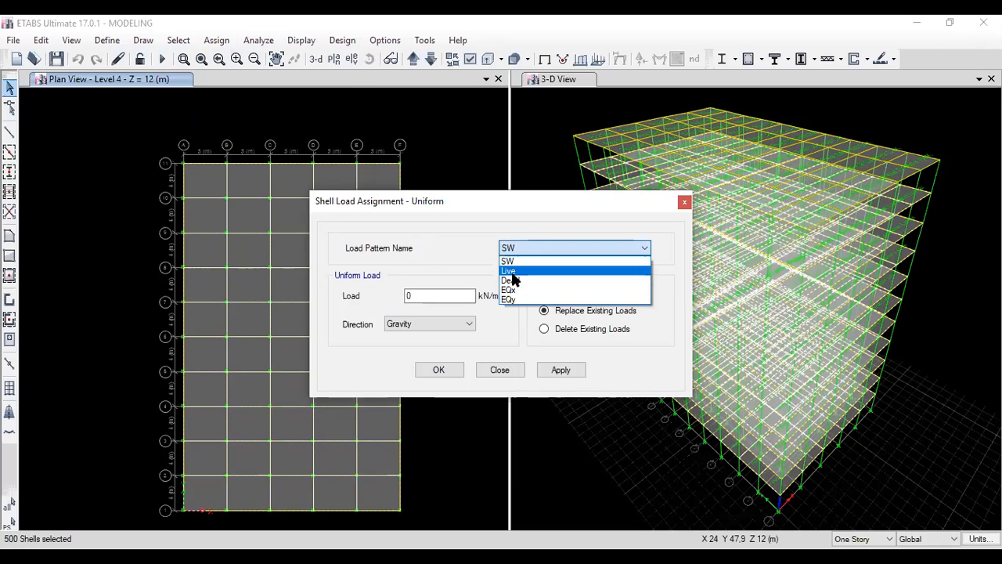
click(518, 279)
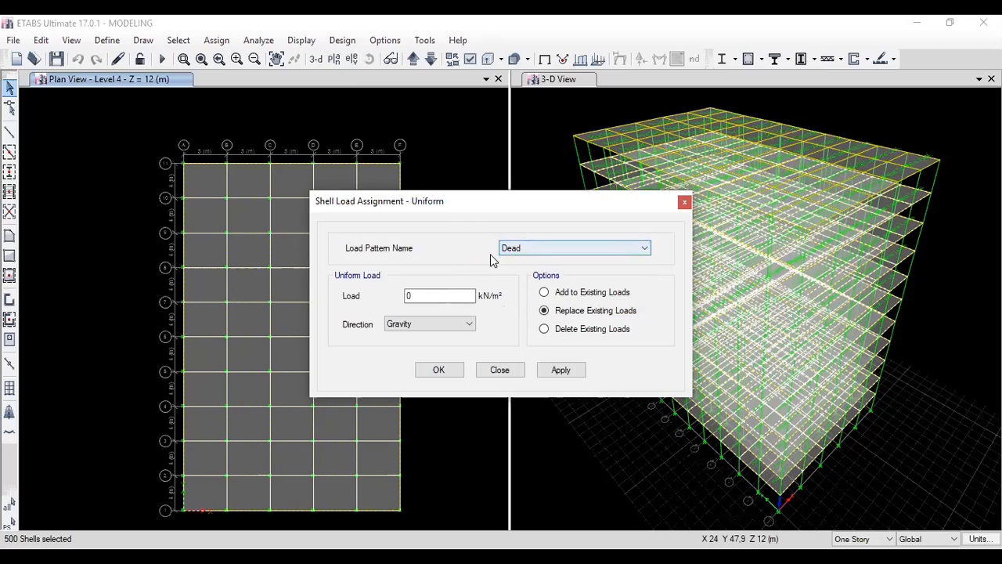
click(423, 295)
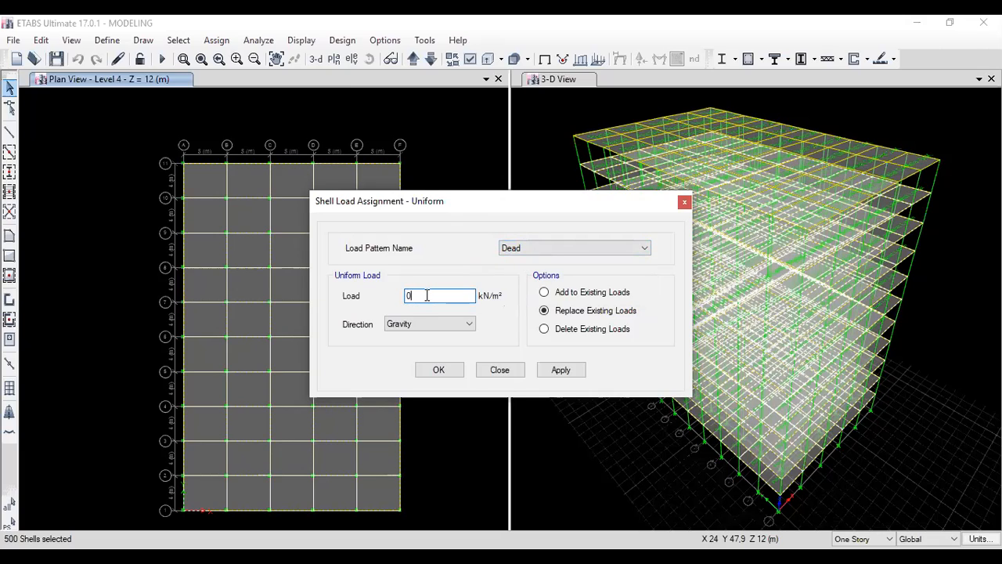
drag(413, 295, 402, 302)
text(1,49)
click(439, 369)
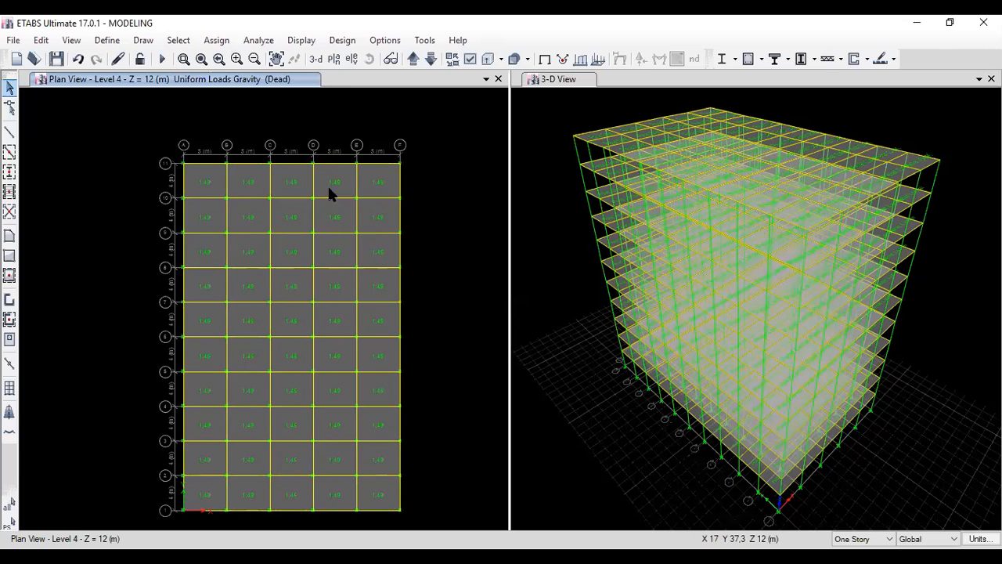
Select all roof slabs by their slab property, Pelat DAK.
click(218, 40)
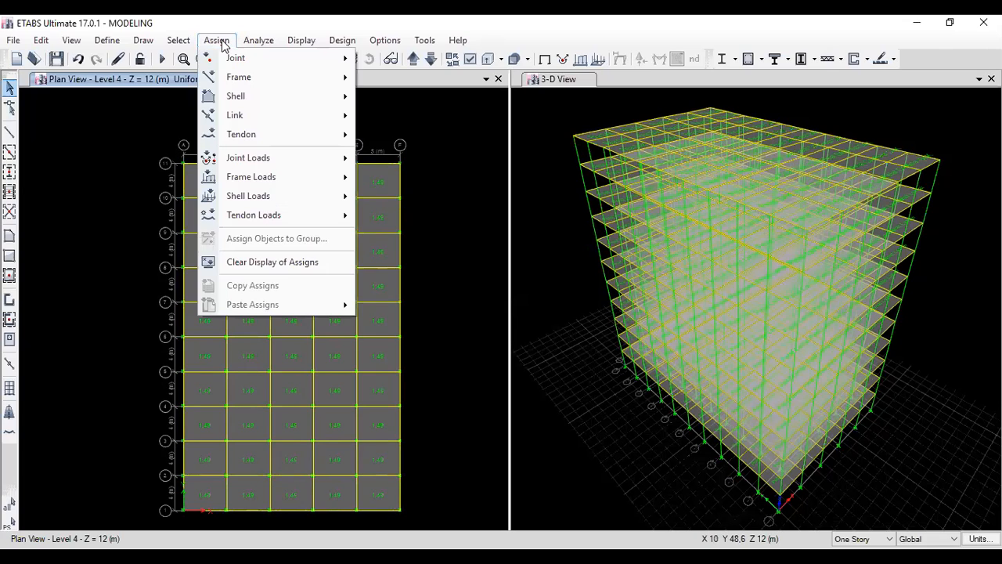
click(183, 43)
click(185, 46)
click(184, 46)
click(183, 47)
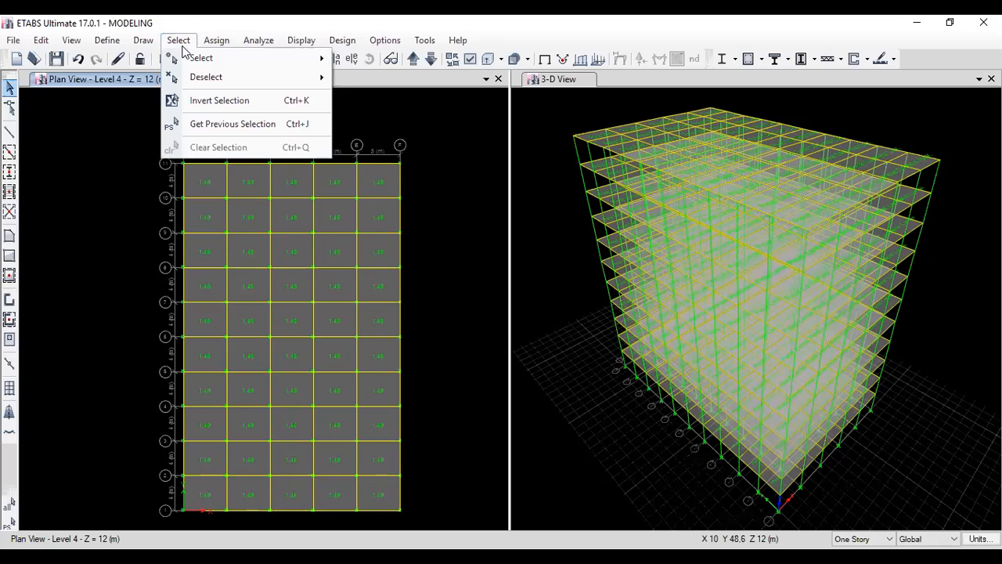
mouse_move(271, 62)
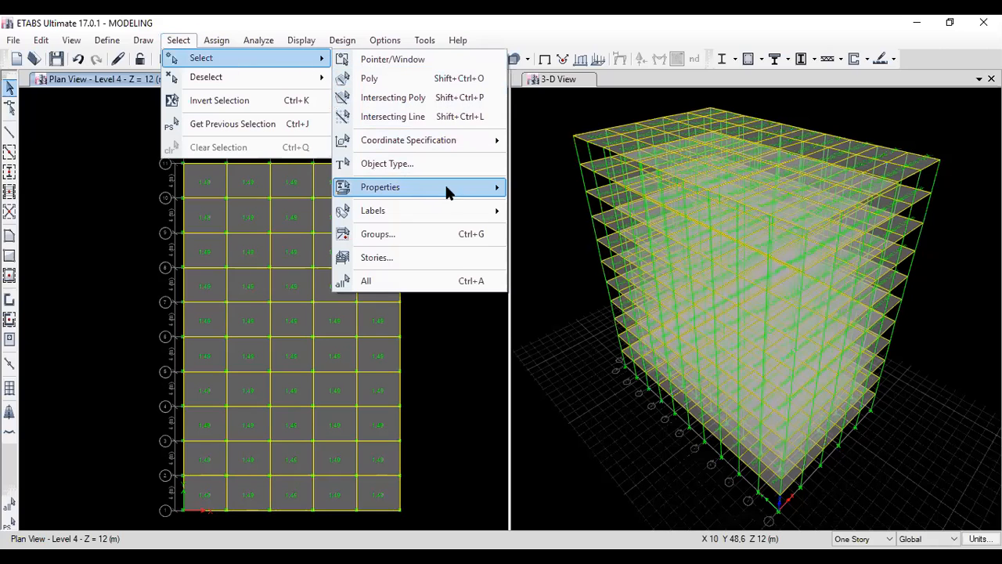
mouse_move(469, 191)
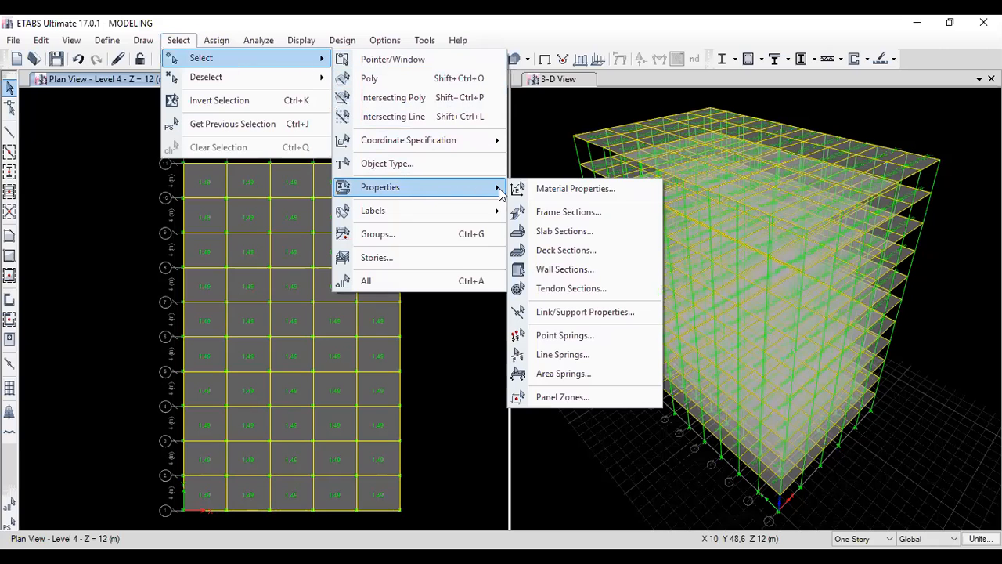
click(546, 238)
click(452, 419)
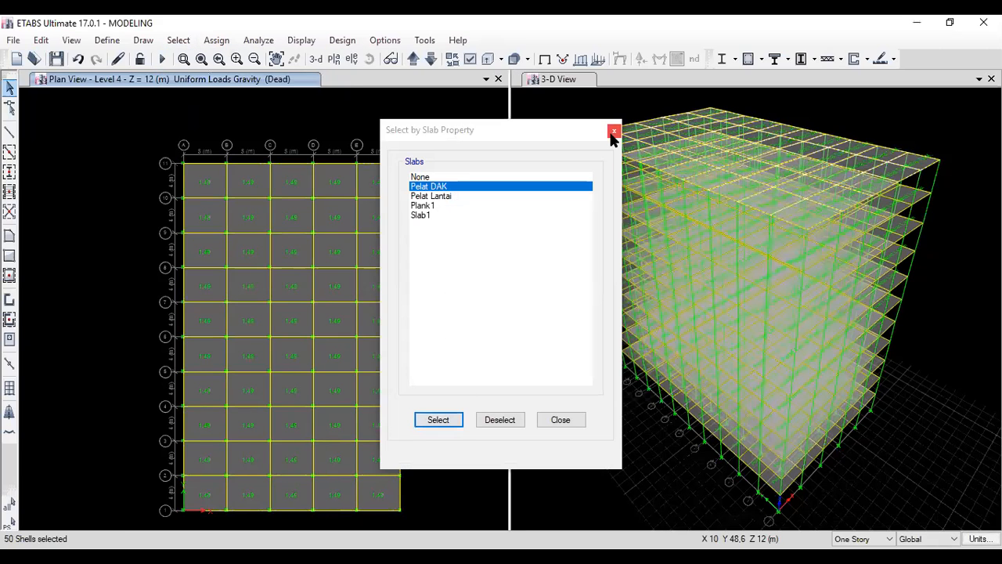
click(613, 131)
Assign a uniform gravity shell load of 0,73 kN/m² in the Dead load pattern to the selected roof slabs.
click(224, 41)
mouse_move(231, 67)
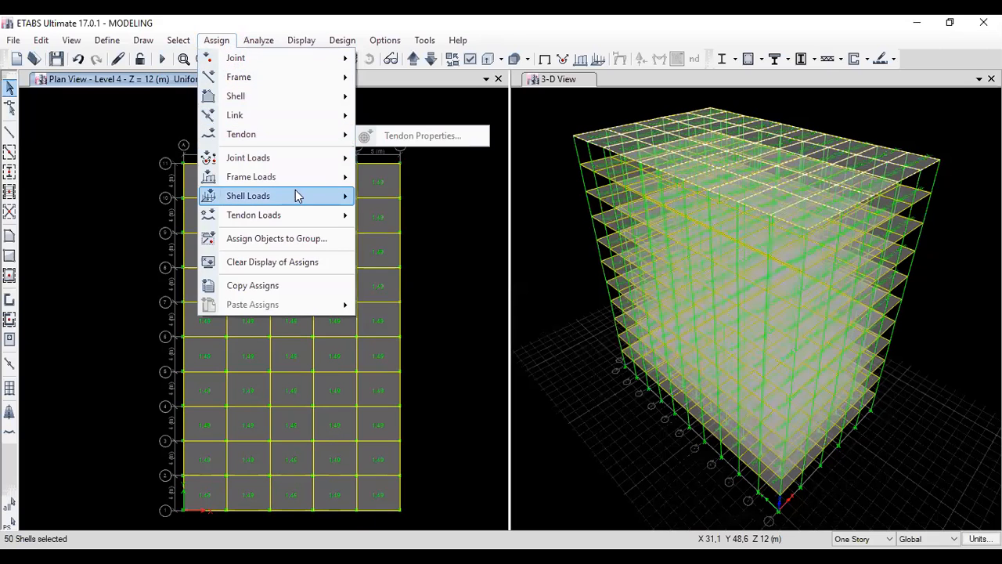
mouse_move(298, 196)
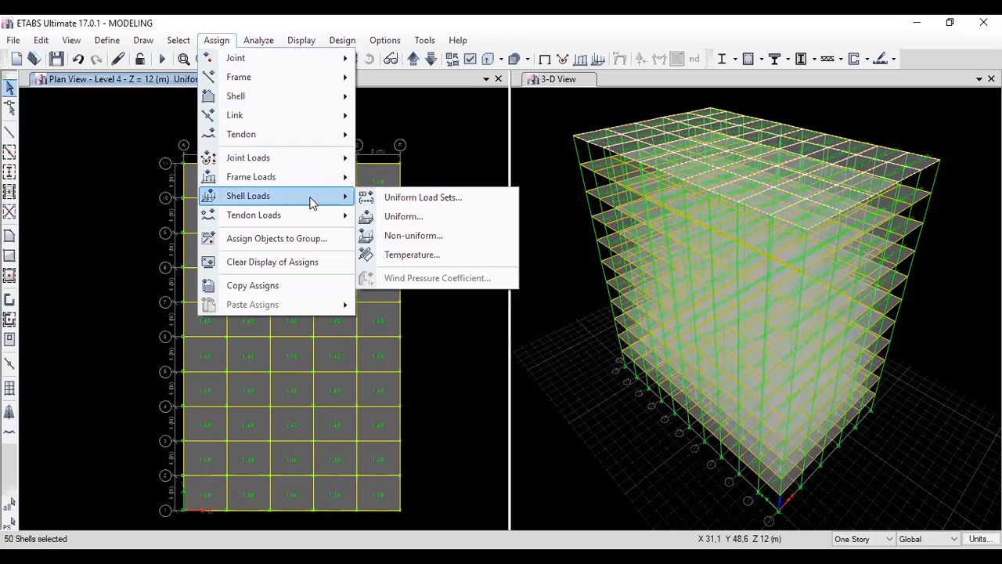
click(391, 219)
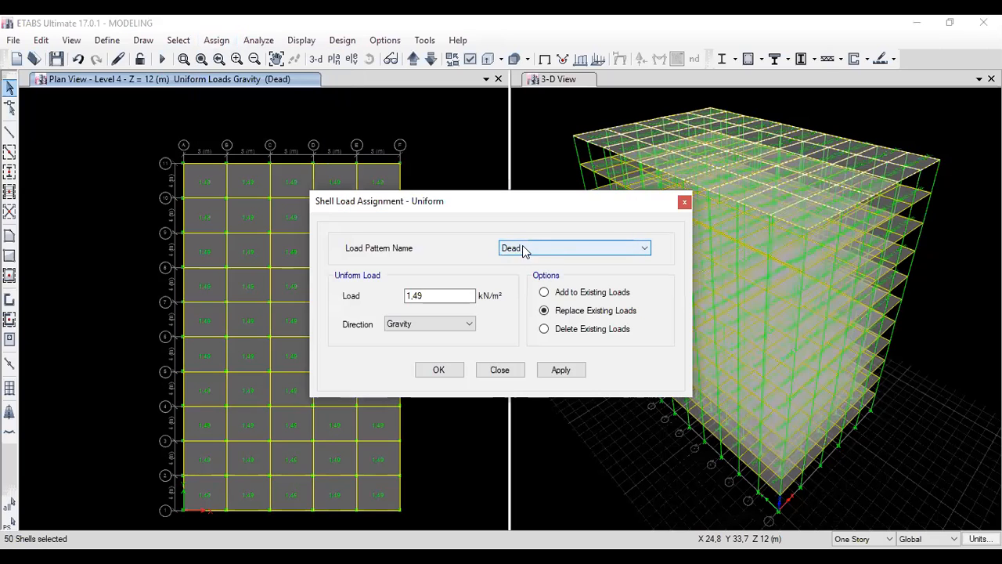
drag(445, 295, 393, 295)
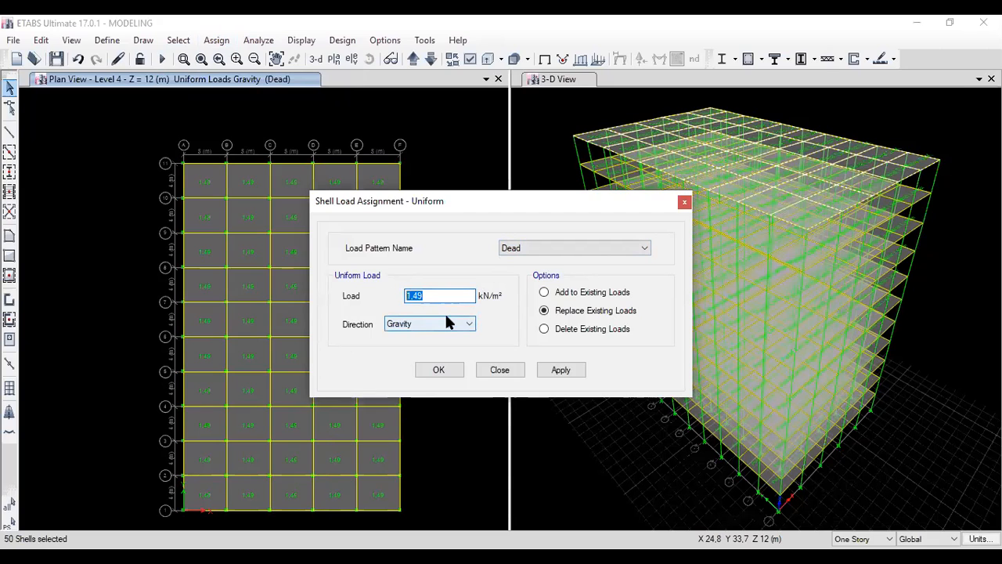
text(0,73)
click(437, 363)
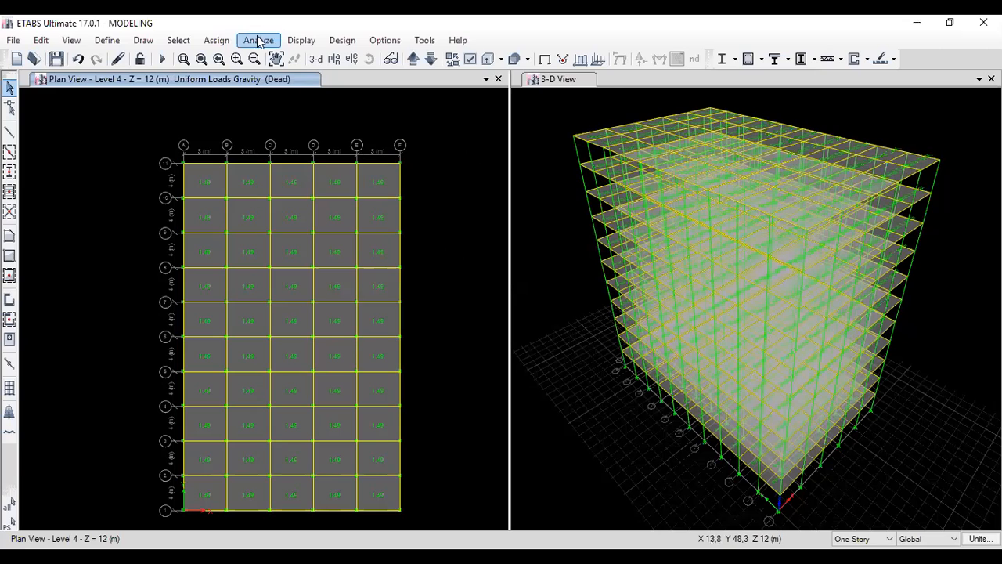
Select the Pelat Lantai floor slabs again by slab property for another load assignment.
click(179, 40)
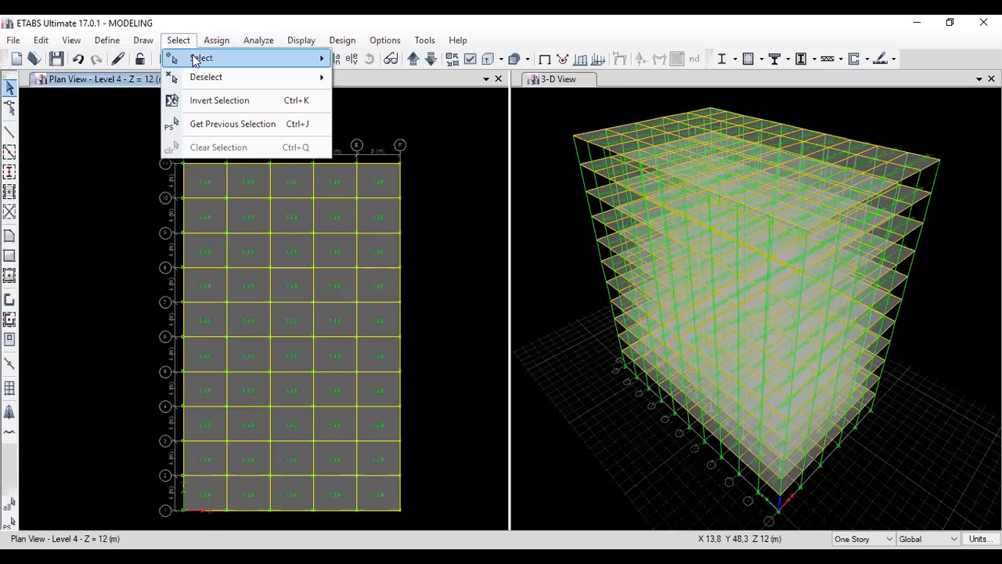
mouse_move(263, 63)
mouse_move(399, 188)
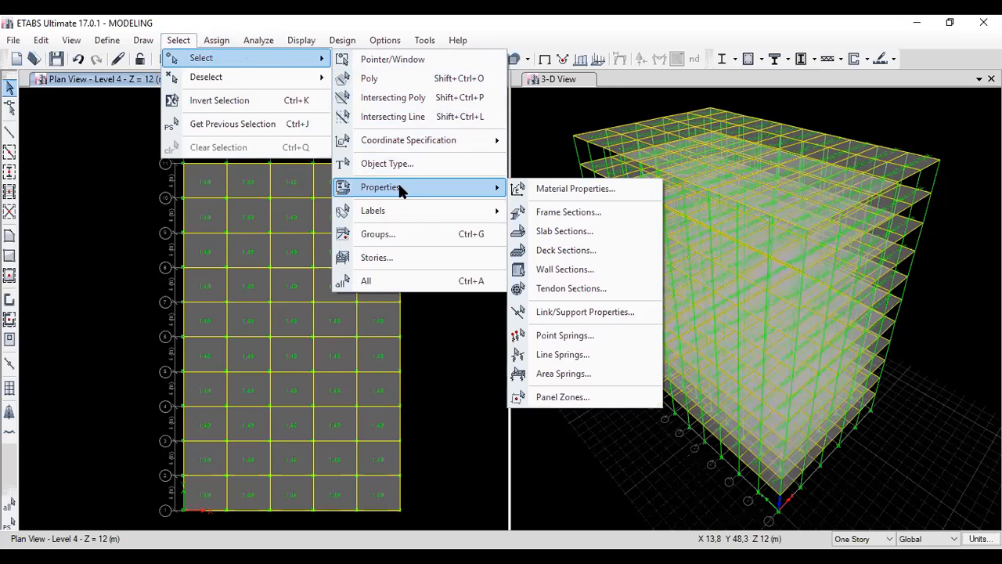
click(540, 225)
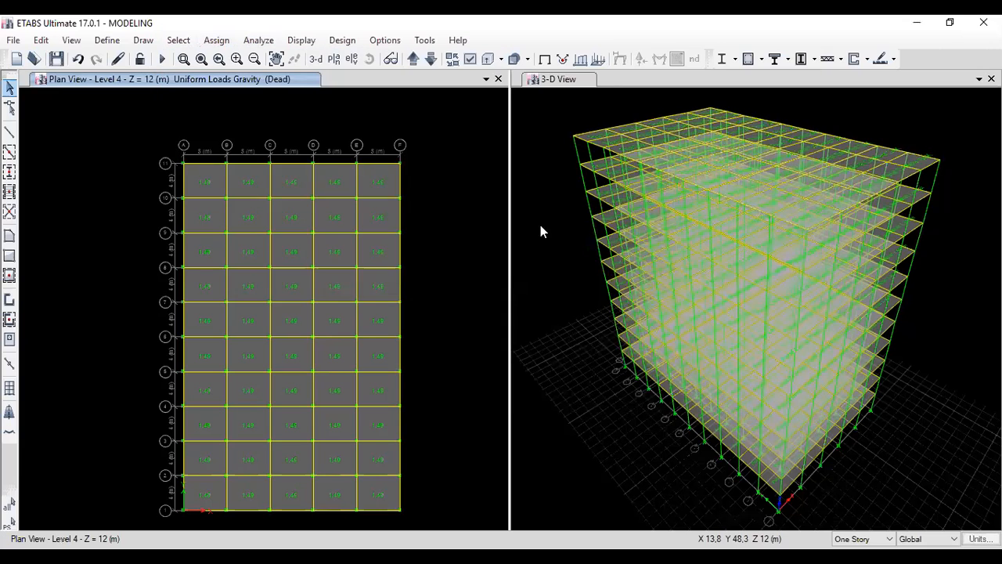
click(442, 196)
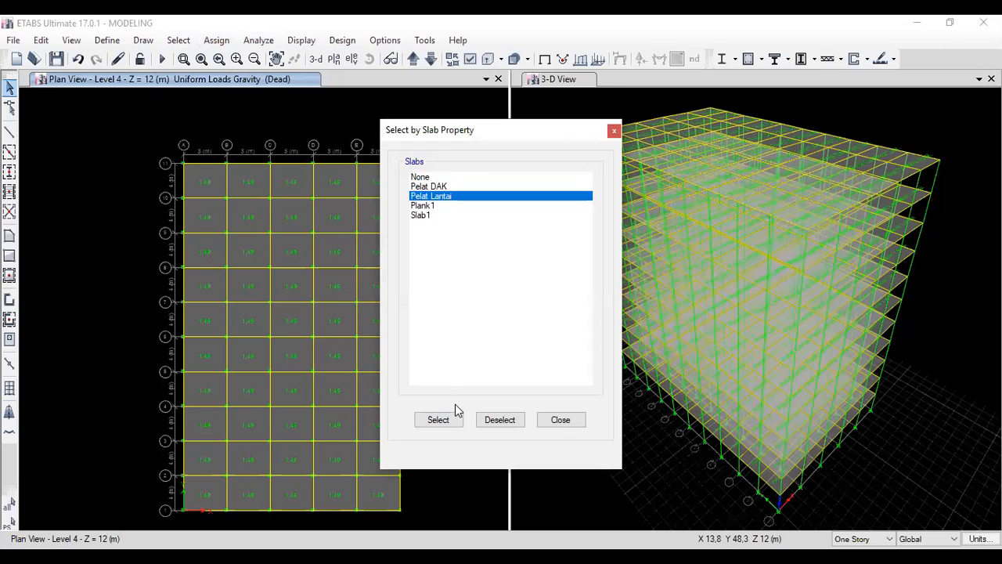
click(445, 422)
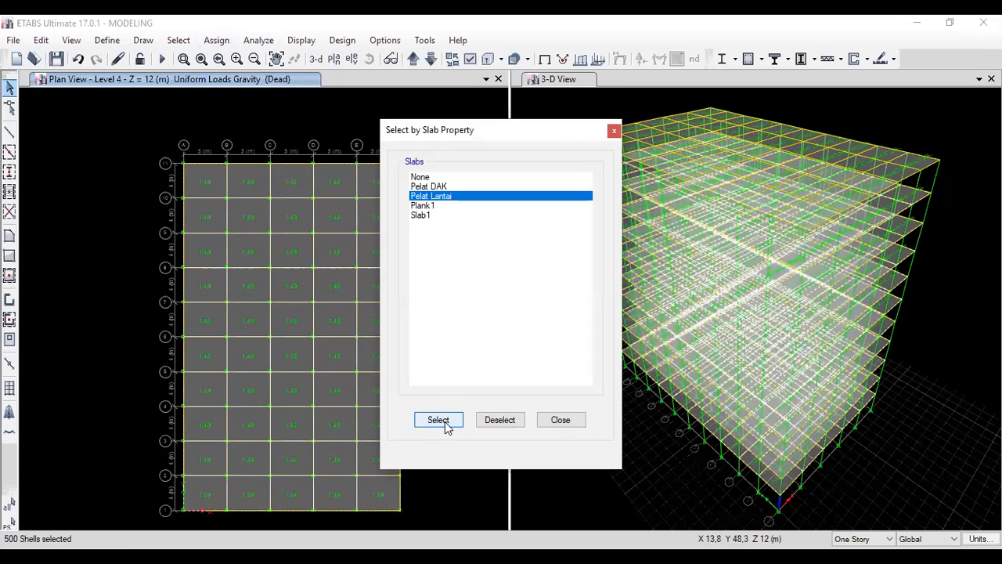
Assign a uniform gravity shell load of 2,4 kN/m² in the Live load pattern to the selected floor slabs.
click(613, 132)
click(221, 40)
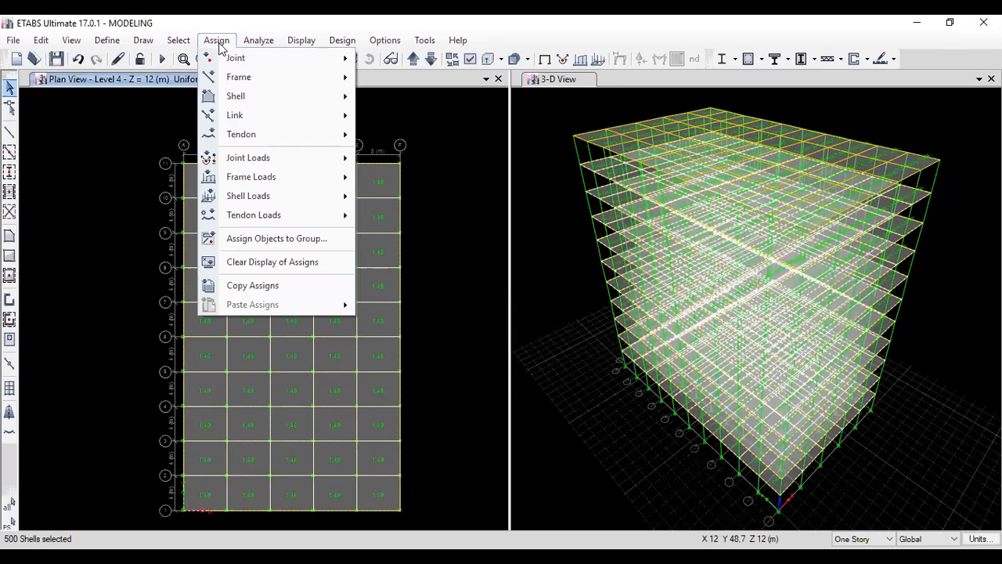
mouse_move(282, 195)
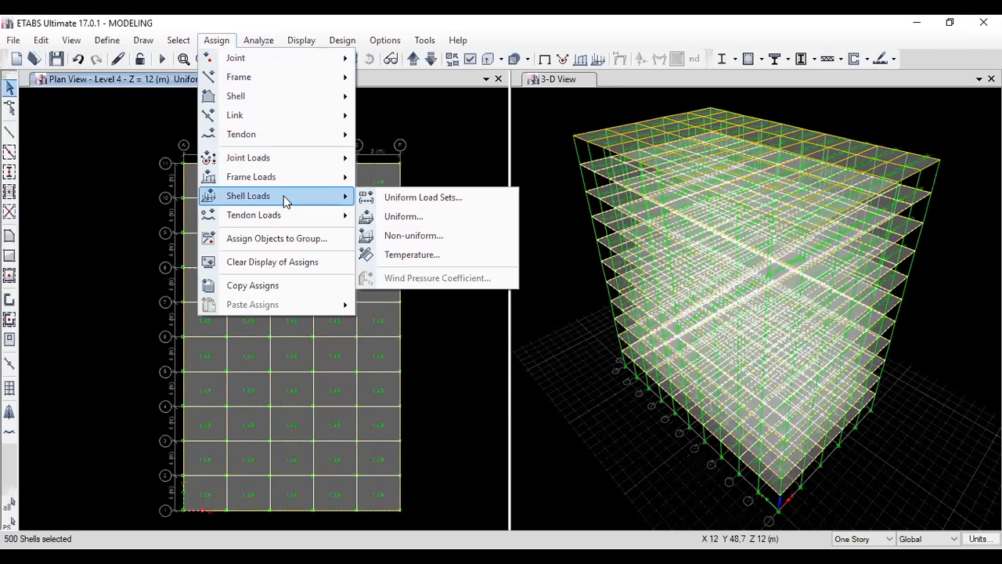
click(383, 216)
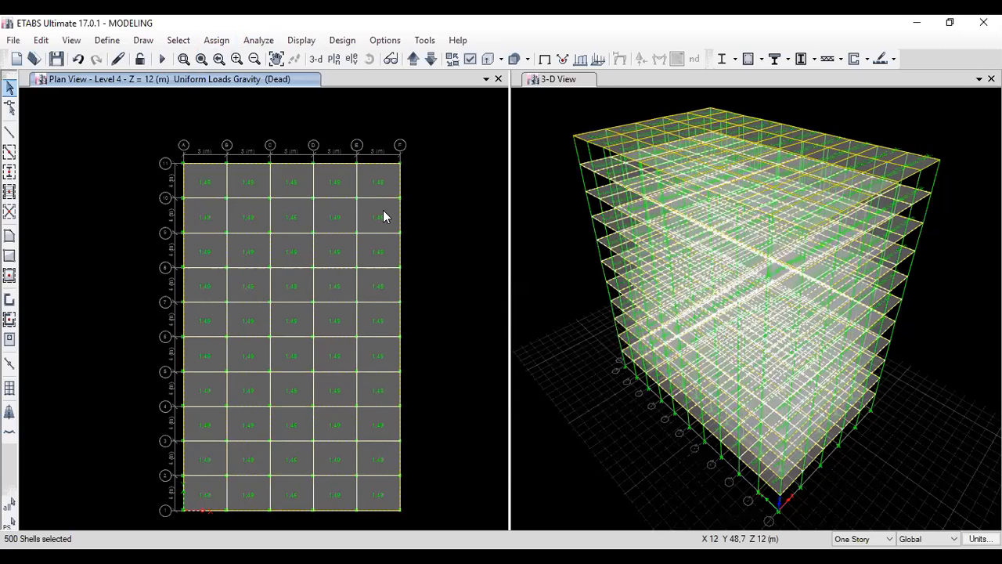
click(523, 252)
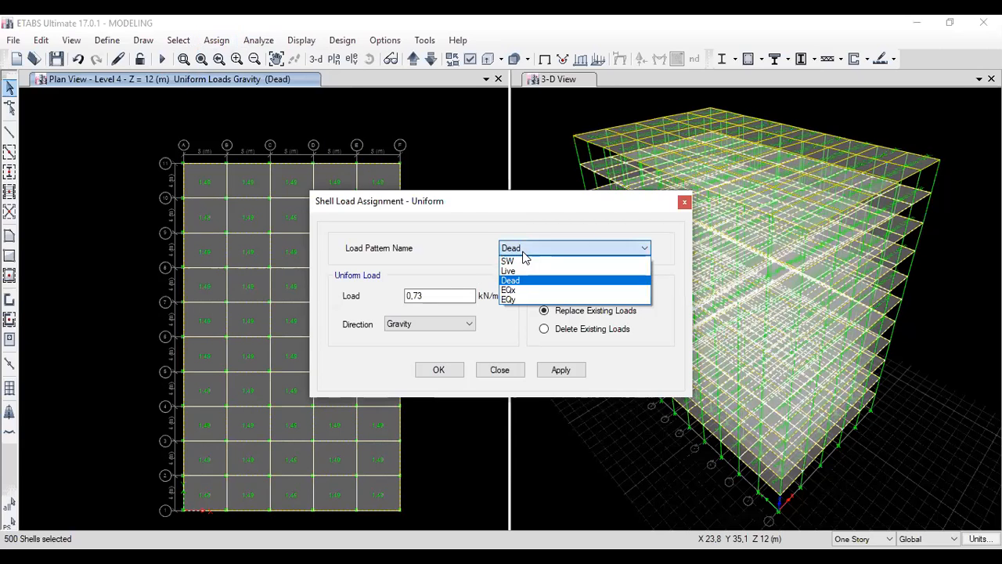
click(521, 271)
mouse_move(454, 295)
mouse_down()
mouse_move(401, 291)
mouse_move(459, 291)
mouse_up()
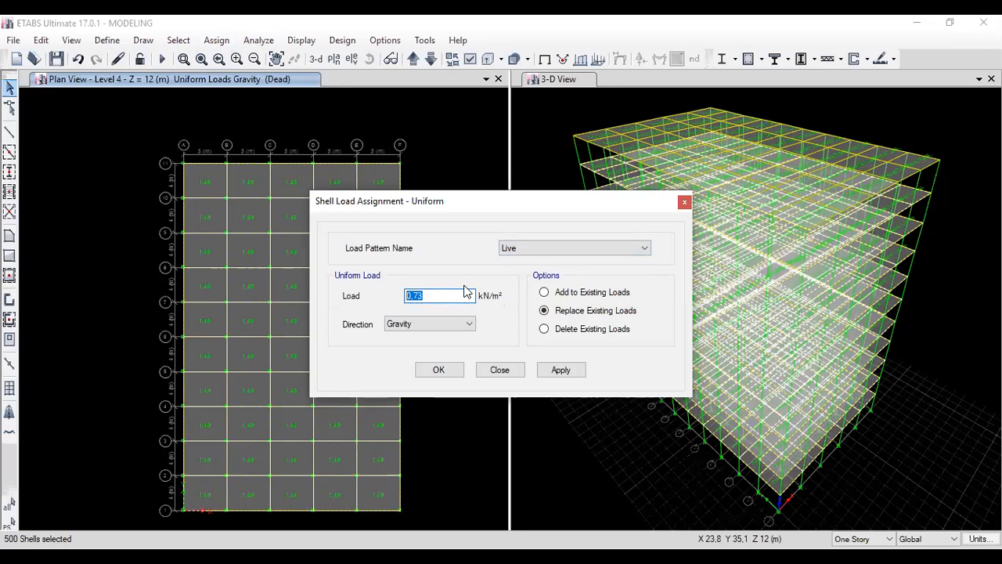
text(2,4)
click(430, 370)
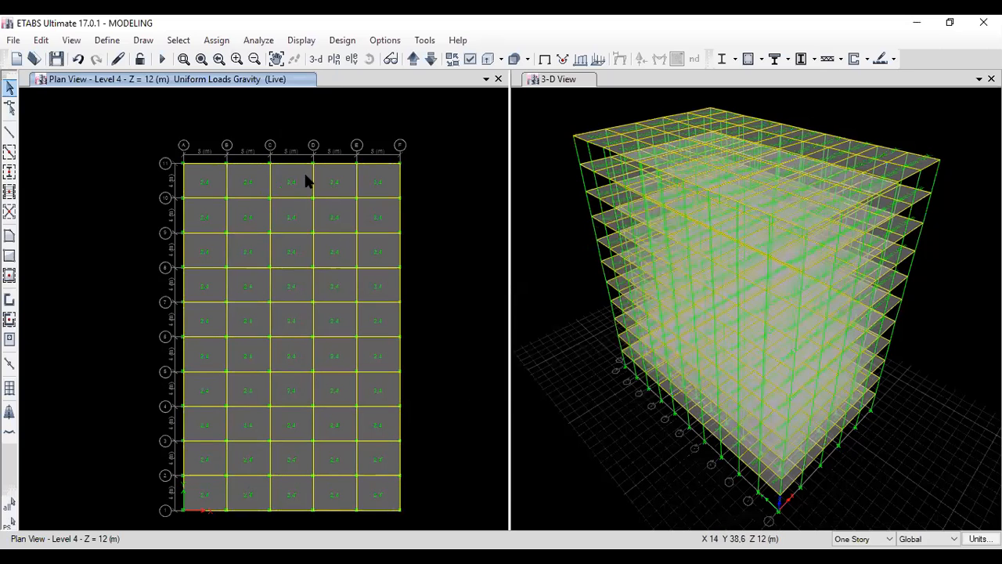
Select all roof slabs by the Pelat DAK slab property for the live load assignment.
click(220, 45)
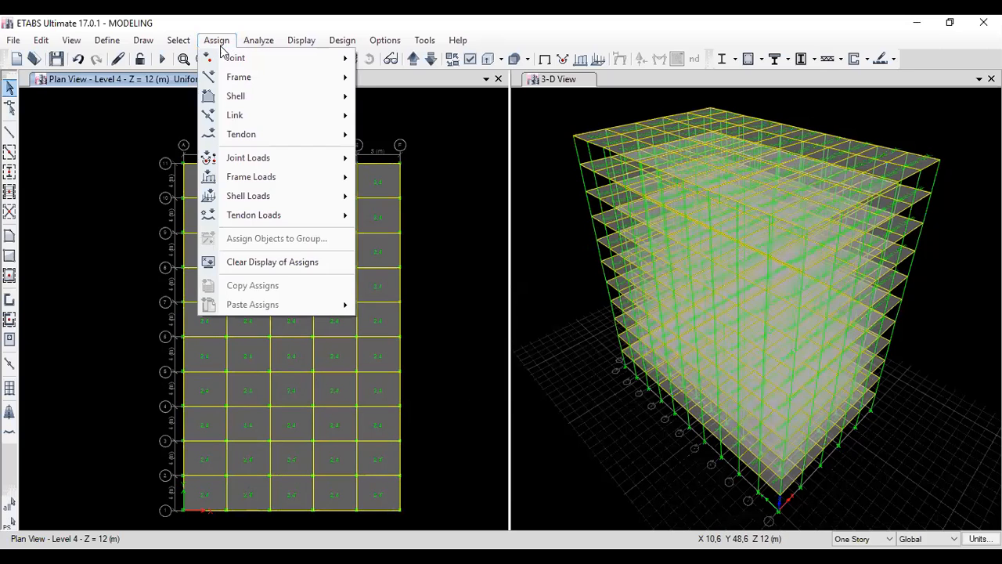
mouse_move(187, 38)
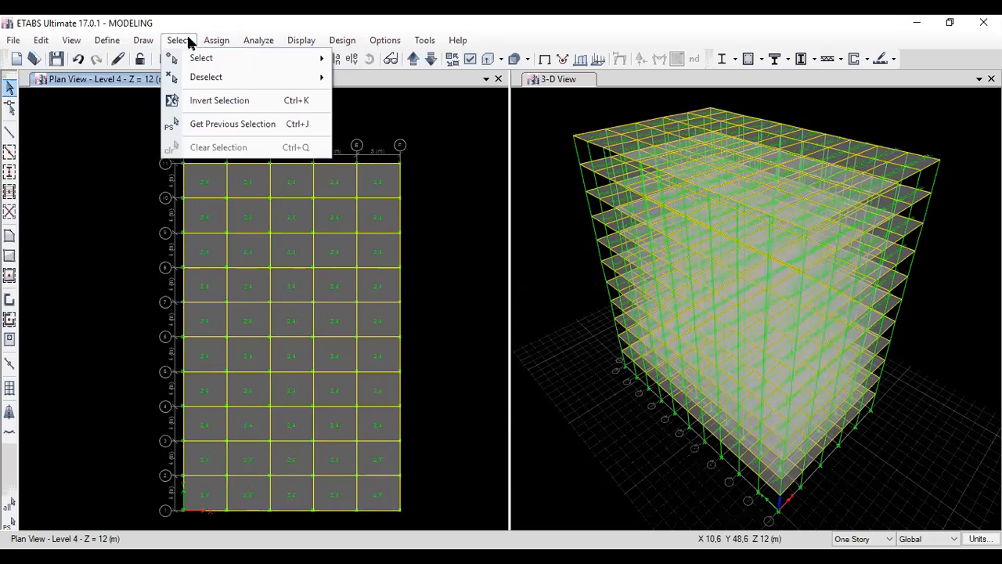
mouse_move(267, 59)
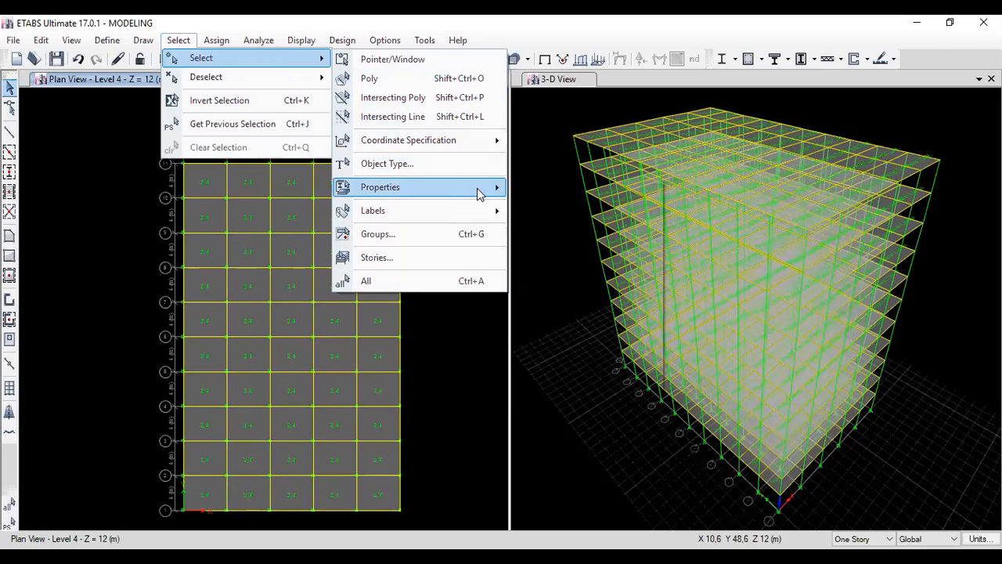
mouse_move(477, 192)
click(565, 232)
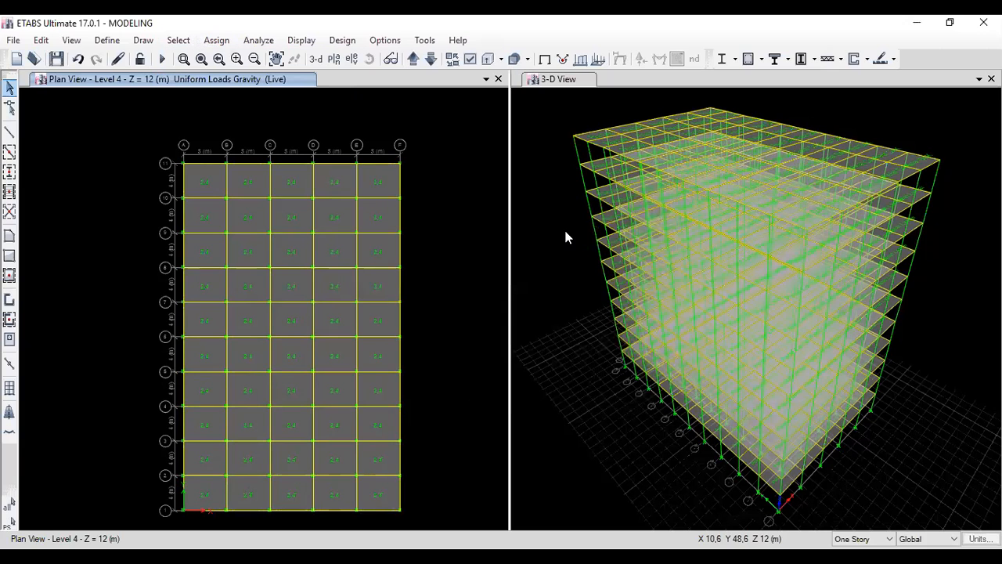
click(432, 188)
click(438, 421)
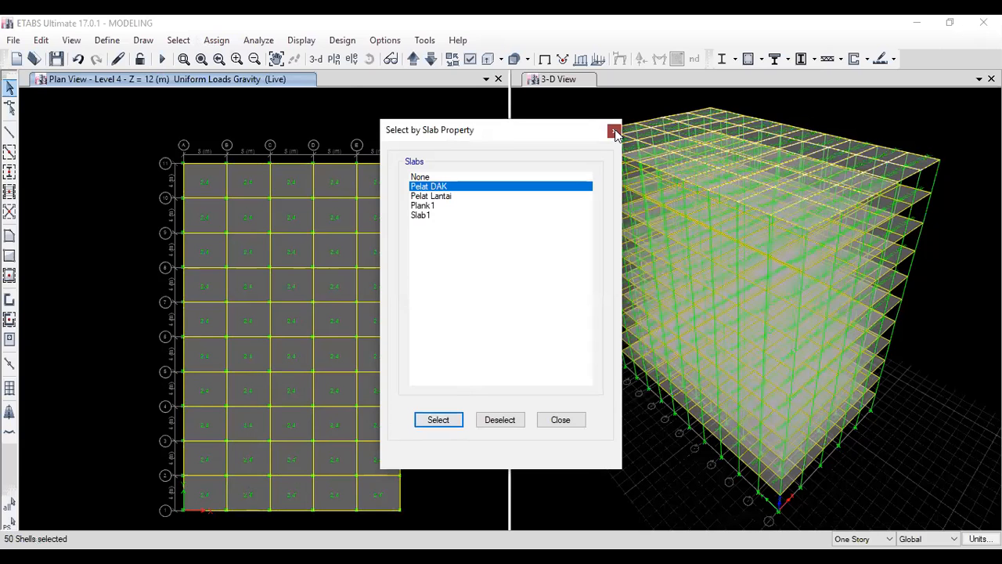
click(614, 131)
Assign a uniform gravity shell load of 0,96 kN/m² in the Live load pattern to the selected roof slabs.
click(214, 41)
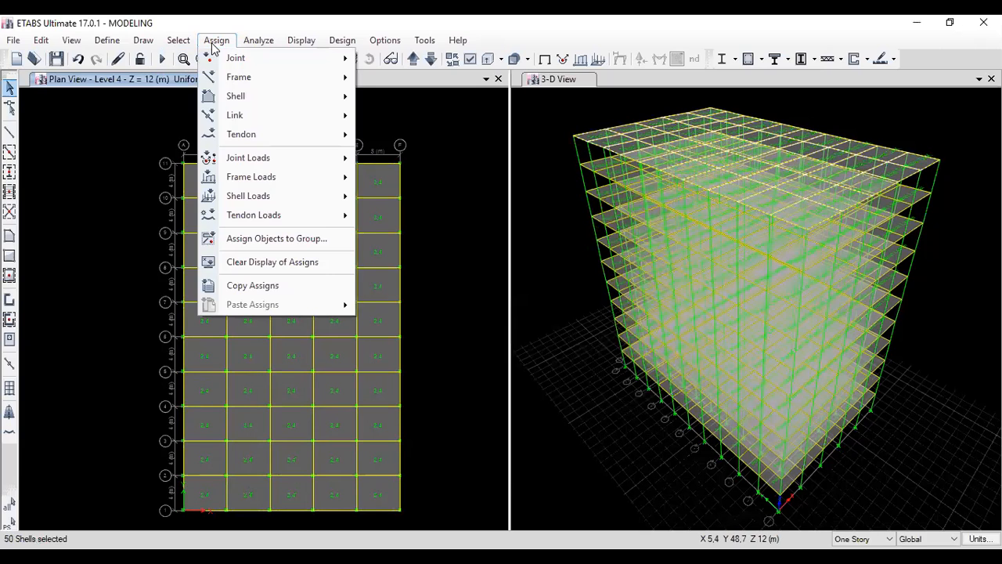
mouse_move(335, 202)
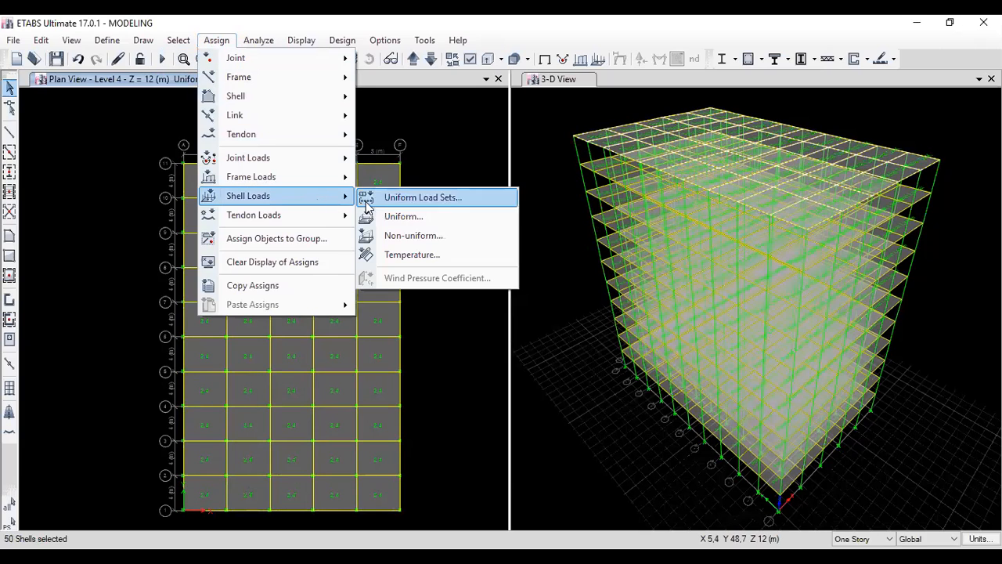
click(384, 223)
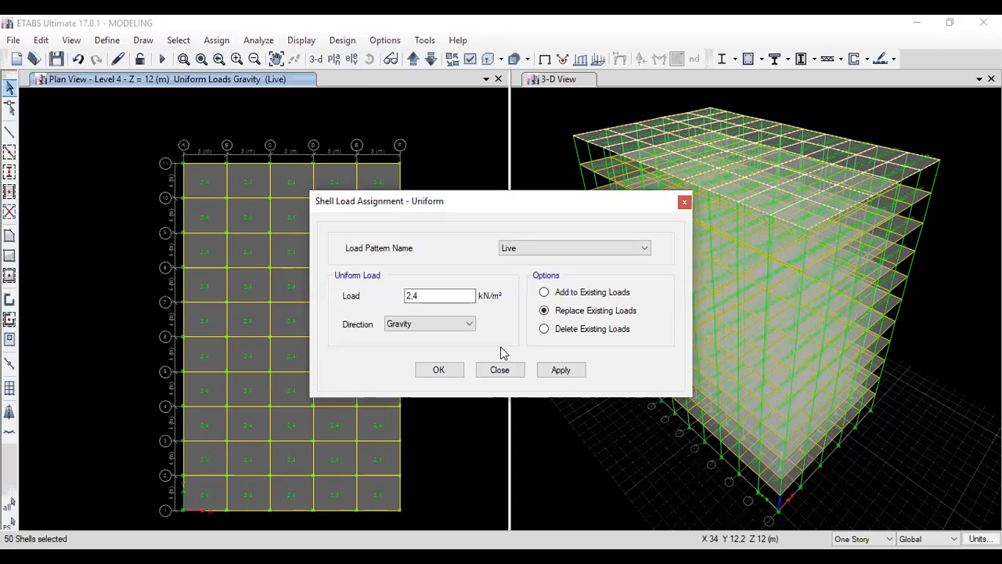
double_click(411, 296)
text(0,96)
click(439, 369)
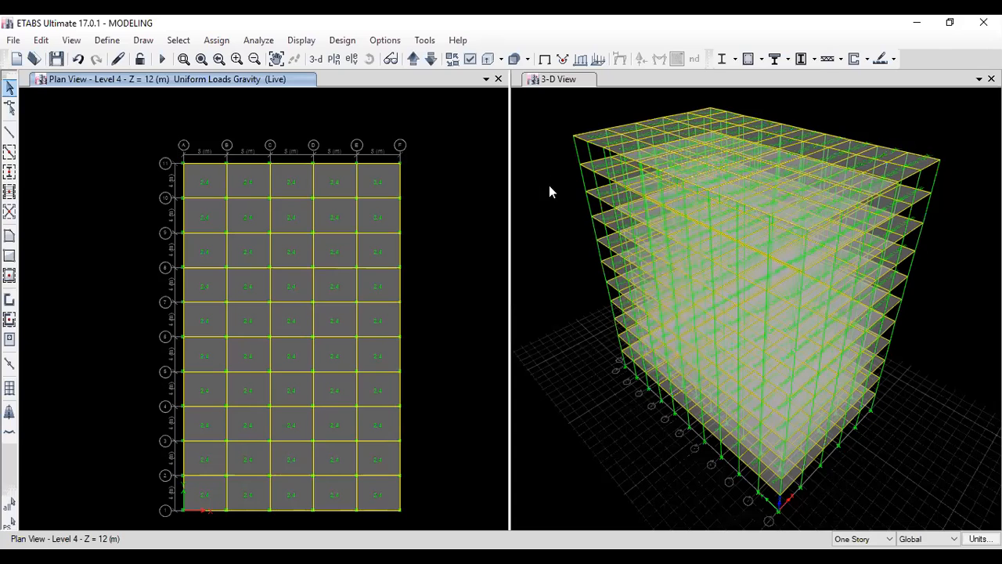
Select all Balok and Kolom frames by frame property and show only these selected objects in the plan view.
click(169, 42)
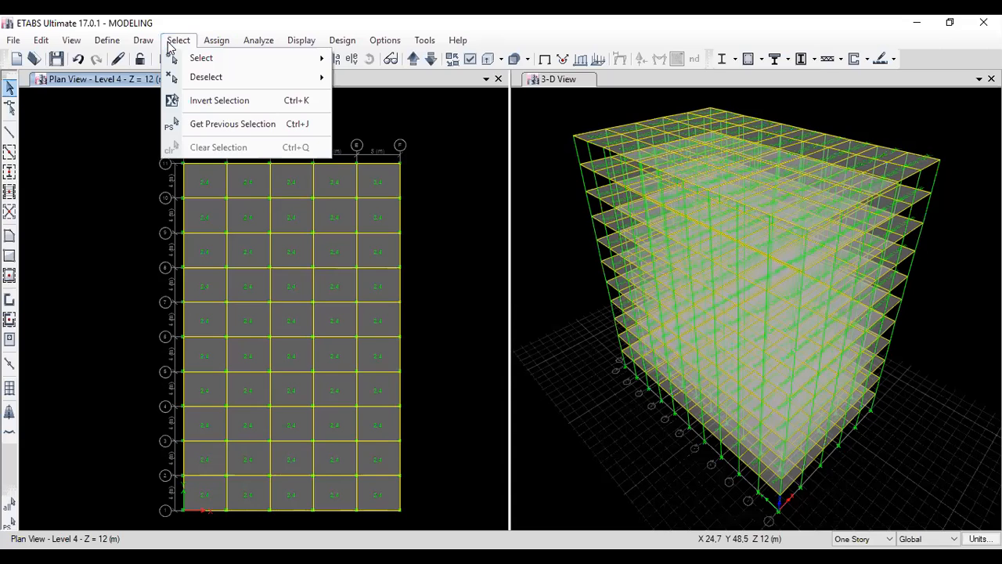
mouse_move(174, 58)
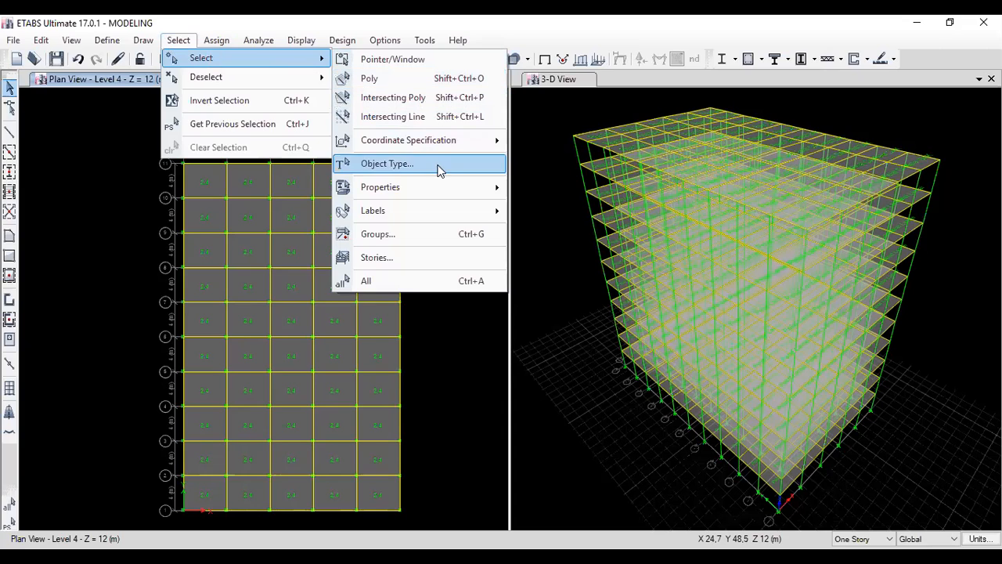
mouse_move(460, 188)
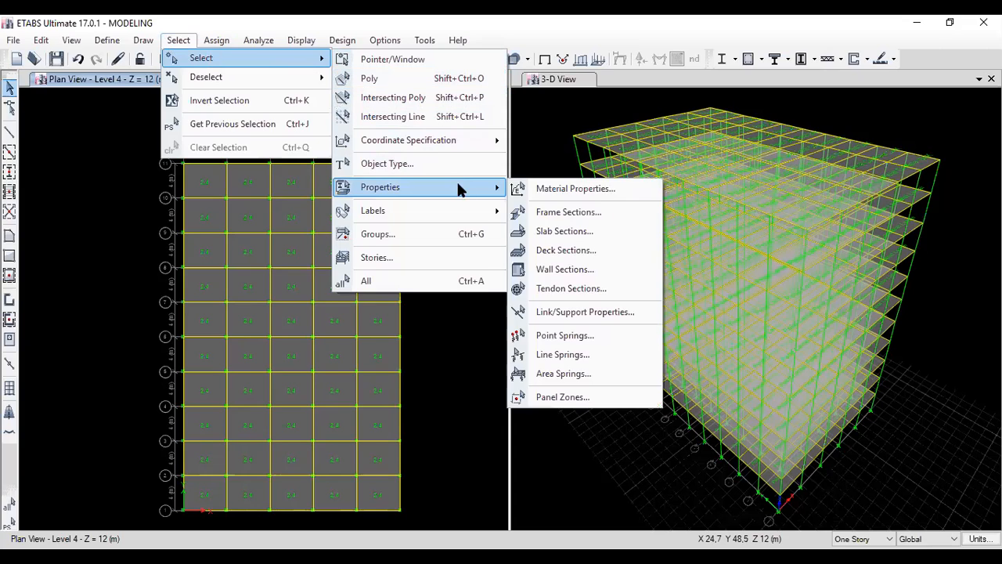
click(544, 213)
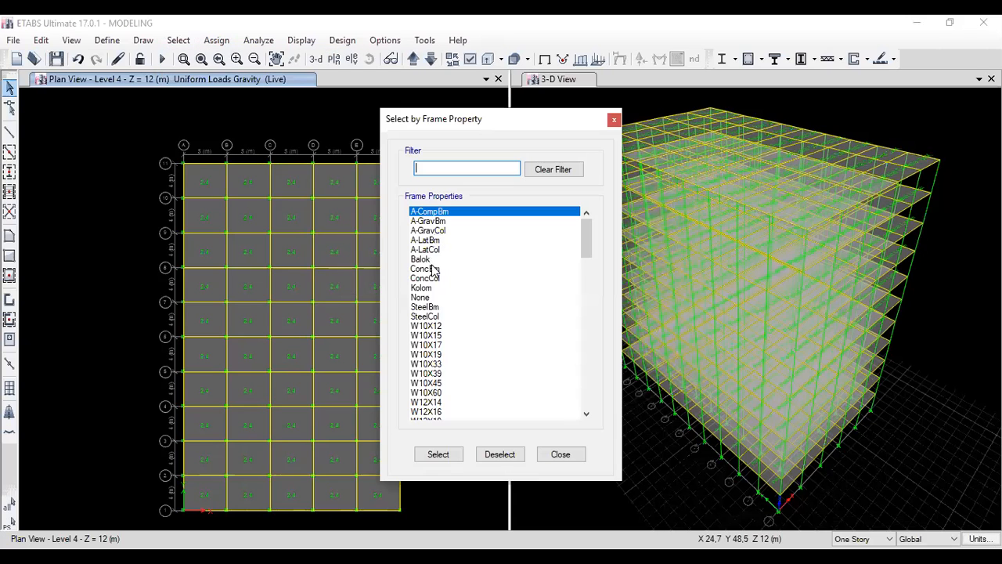
click(429, 259)
click(440, 454)
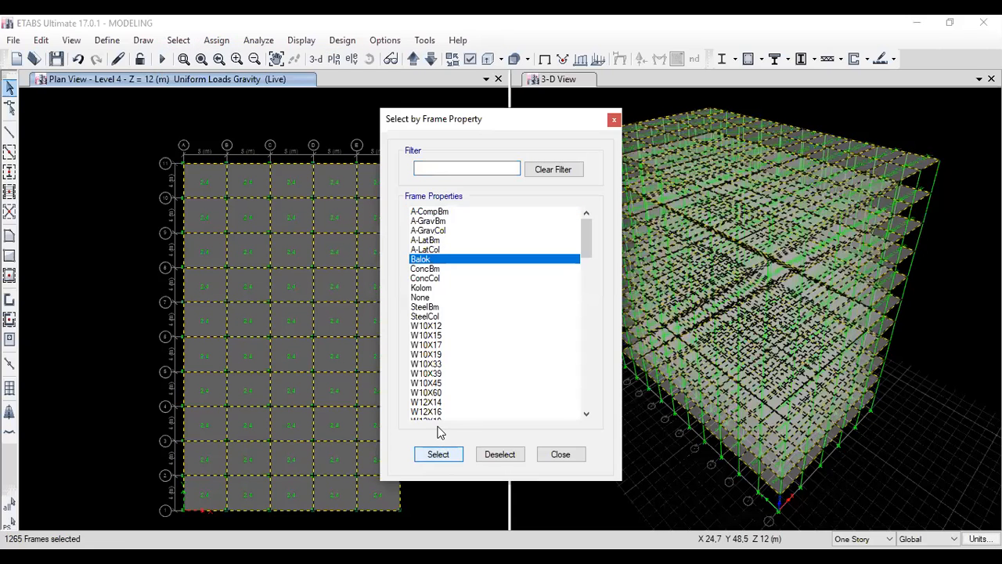
click(429, 288)
click(437, 454)
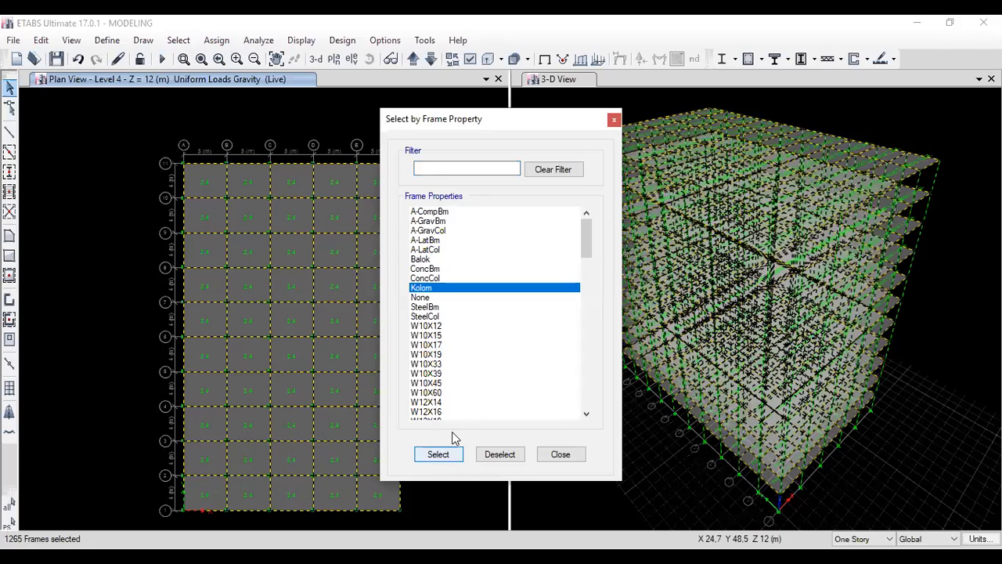
click(614, 121)
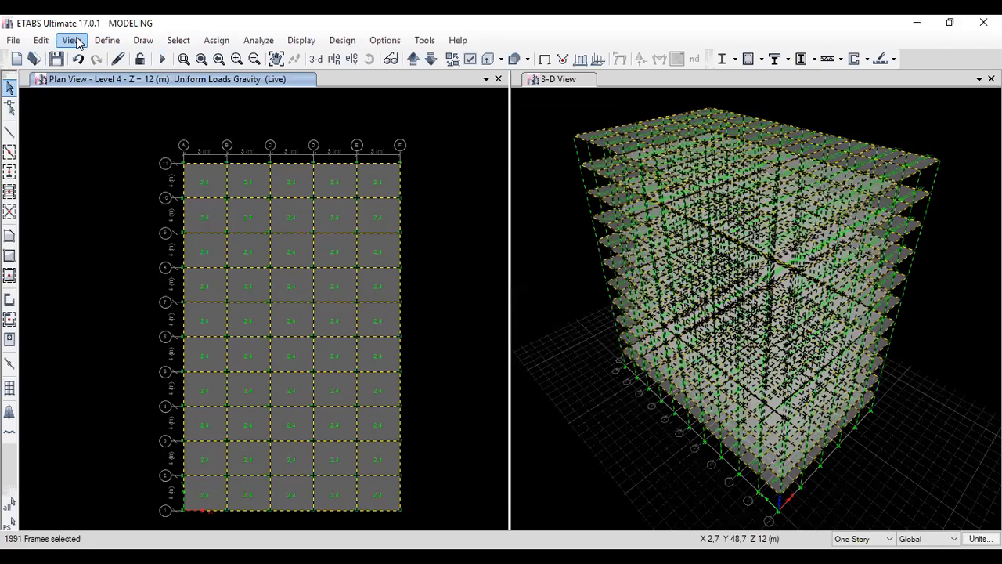
click(72, 40)
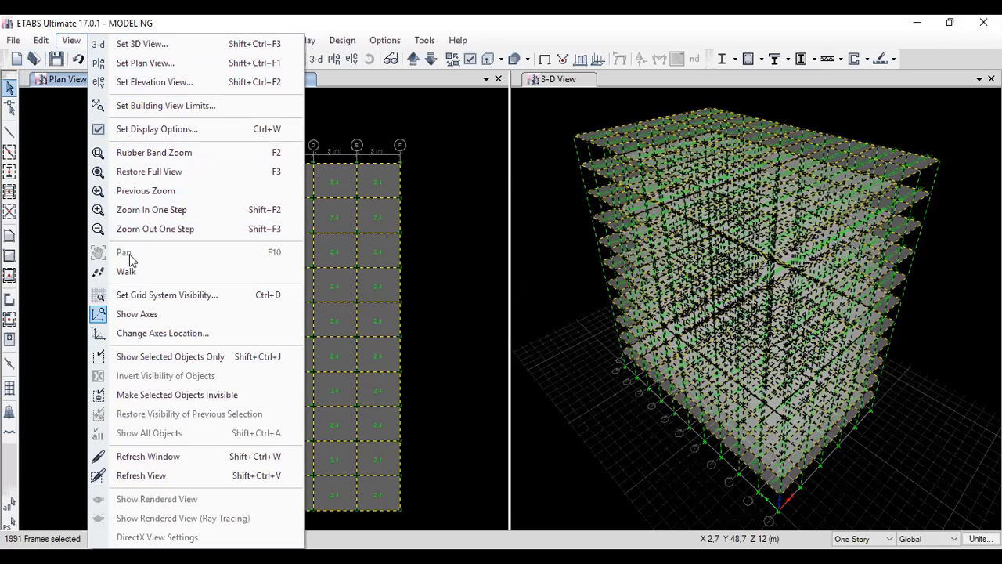
click(179, 357)
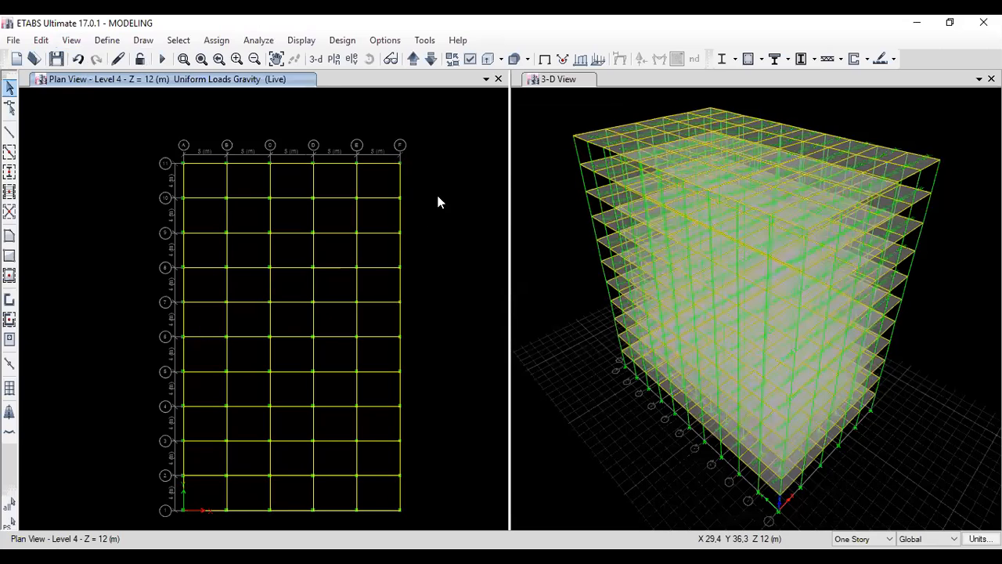
Set the plan view to Level 12 and make plan selections apply to All Stories.
click(333, 59)
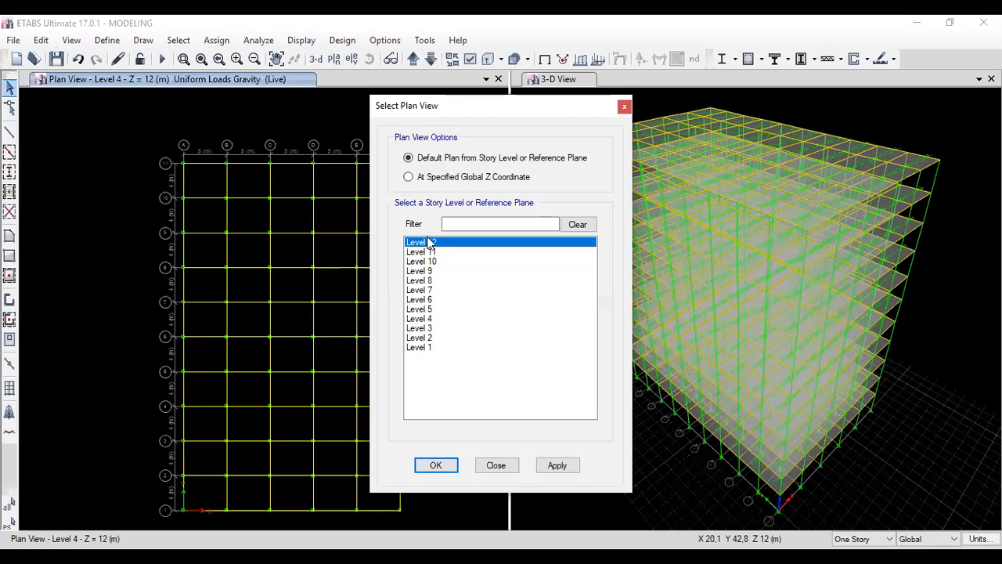
click(435, 466)
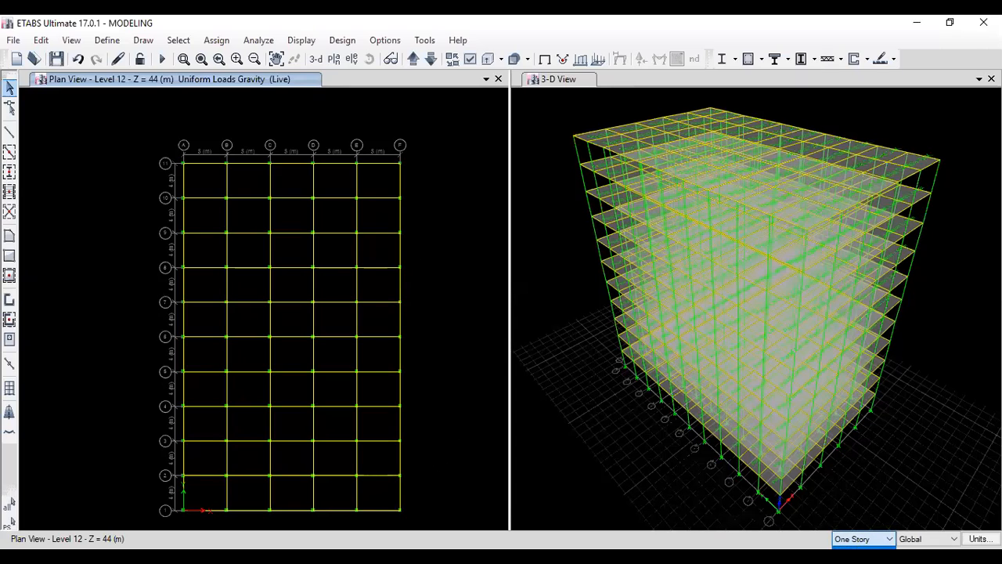
click(851, 559)
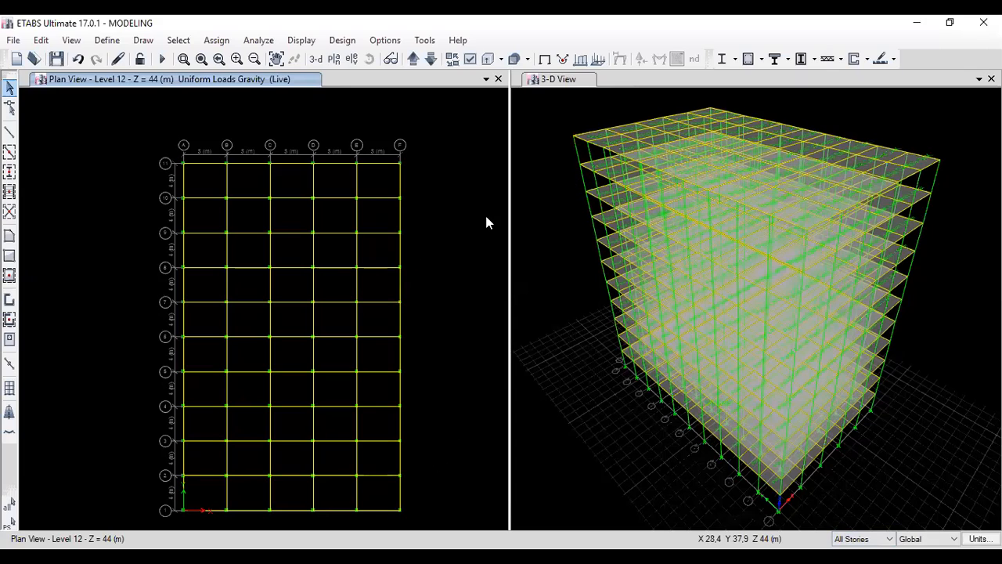
Select every edge beam along grid line F, from grid 11 to grid 1, on all stories.
click(401, 191)
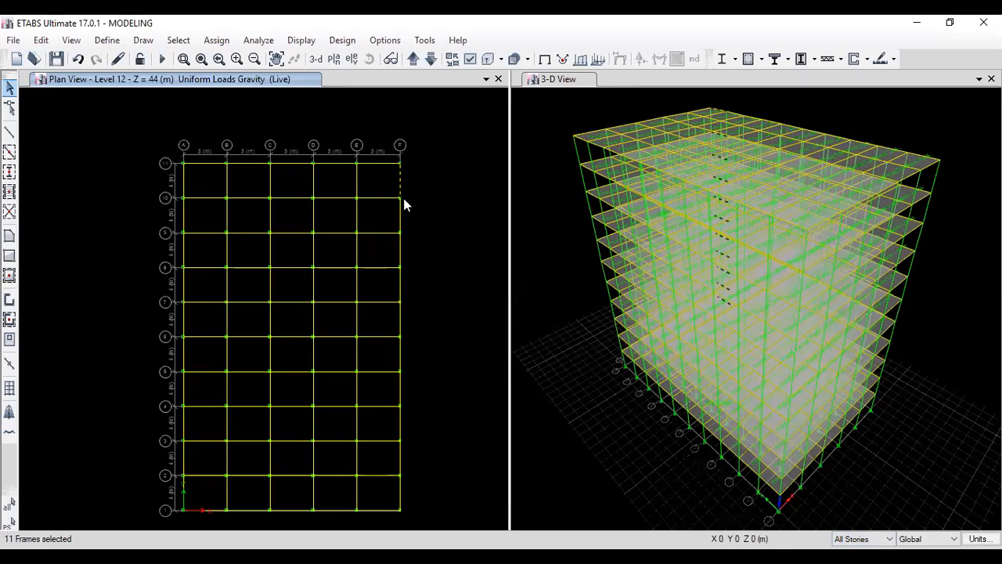
click(405, 213)
click(399, 250)
click(399, 291)
click(400, 319)
click(400, 359)
click(400, 389)
click(400, 423)
click(400, 460)
click(400, 491)
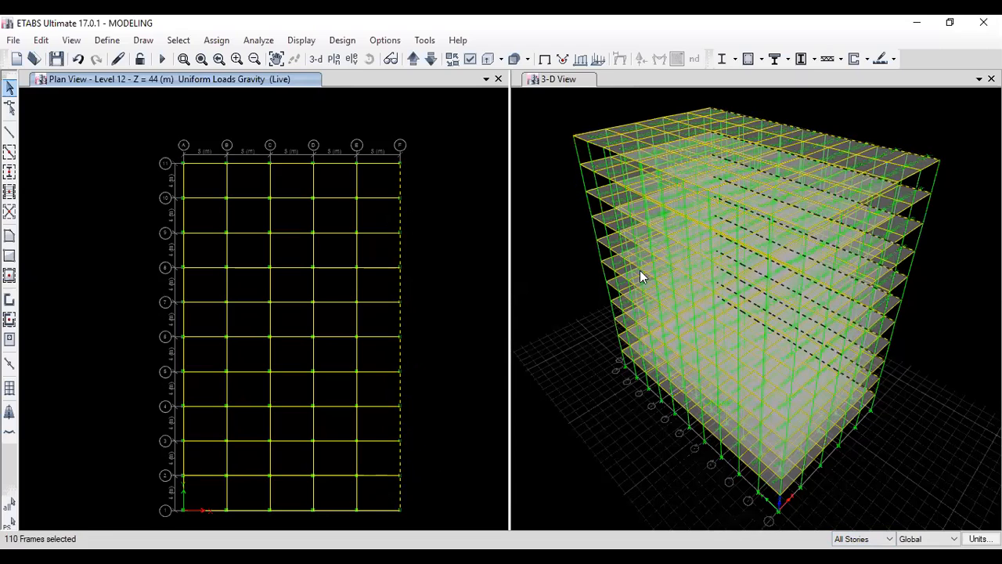
Add all edge beams along grid line 1, from grid F to grid A, to the selection.
click(365, 510)
click(324, 511)
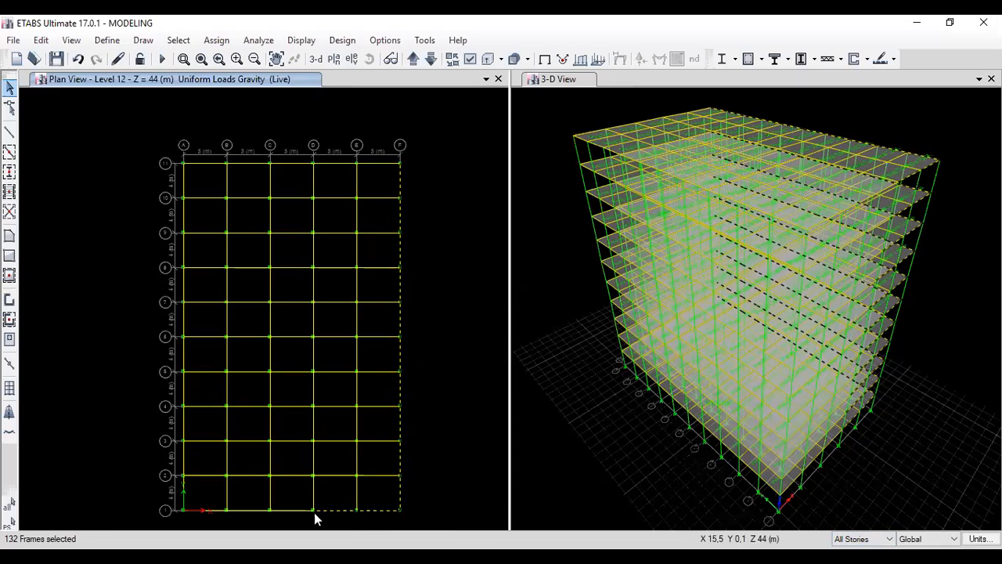
click(283, 510)
click(238, 509)
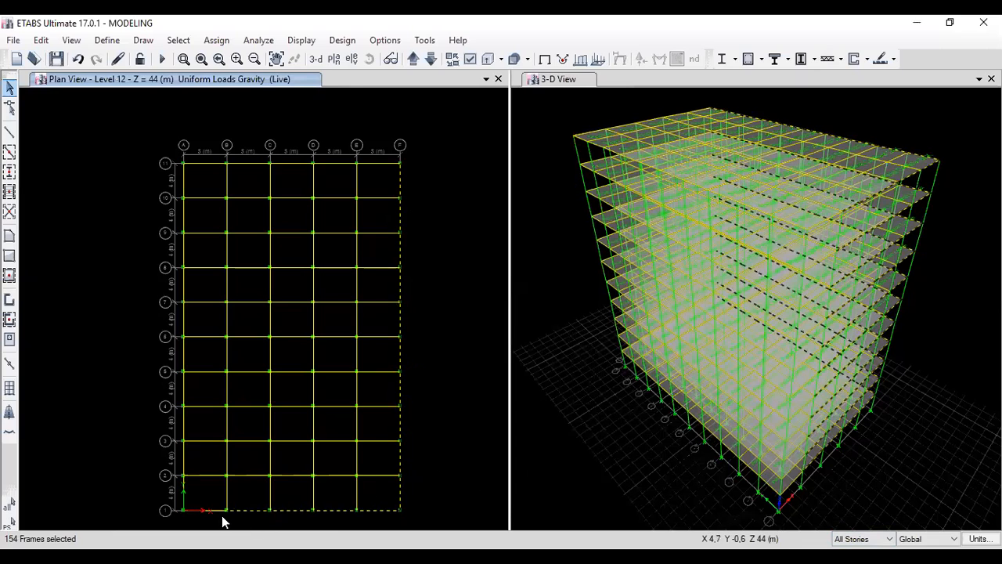
click(194, 508)
Add all edge beams along grid line A, from grid 1 to grid 11, to the selection.
click(188, 492)
drag(190, 464, 166, 464)
drag(193, 416, 170, 418)
drag(188, 383, 169, 387)
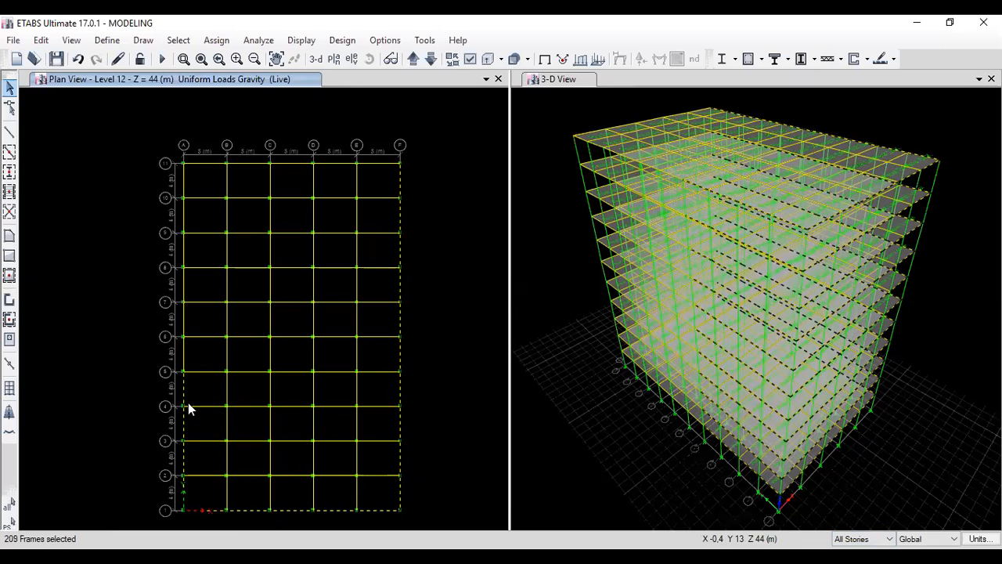
click(188, 353)
click(179, 317)
click(175, 280)
click(179, 245)
click(172, 217)
click(181, 175)
Add all edge beams along grid line 11, from grid A to grid F, to complete the perimeter selection.
click(217, 163)
click(289, 165)
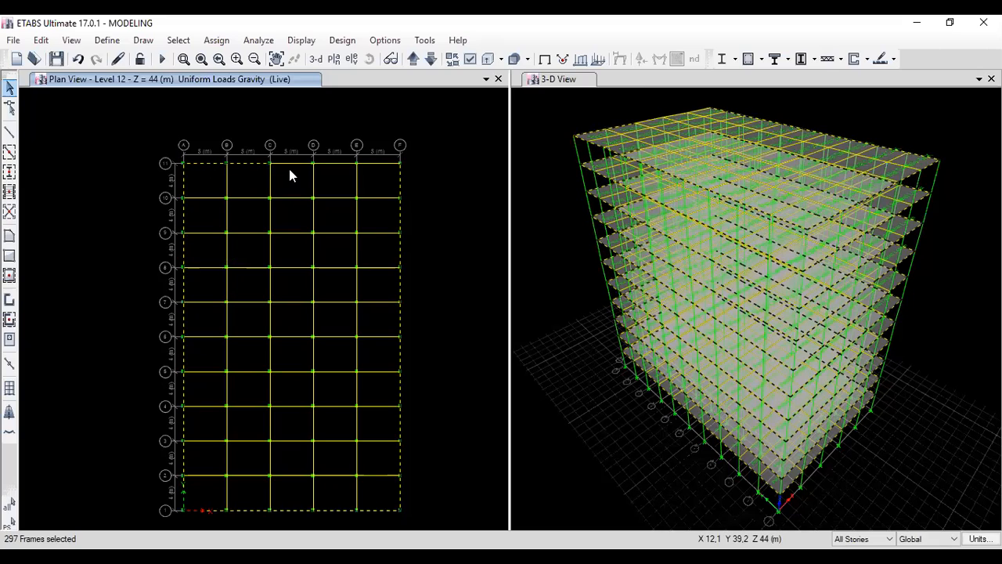
click(335, 165)
click(379, 166)
click(379, 165)
Assign a 10 kN/m uniform distributed gravity load under the Dead pattern to the selected perimeter beams, replacing existing loads.
click(217, 41)
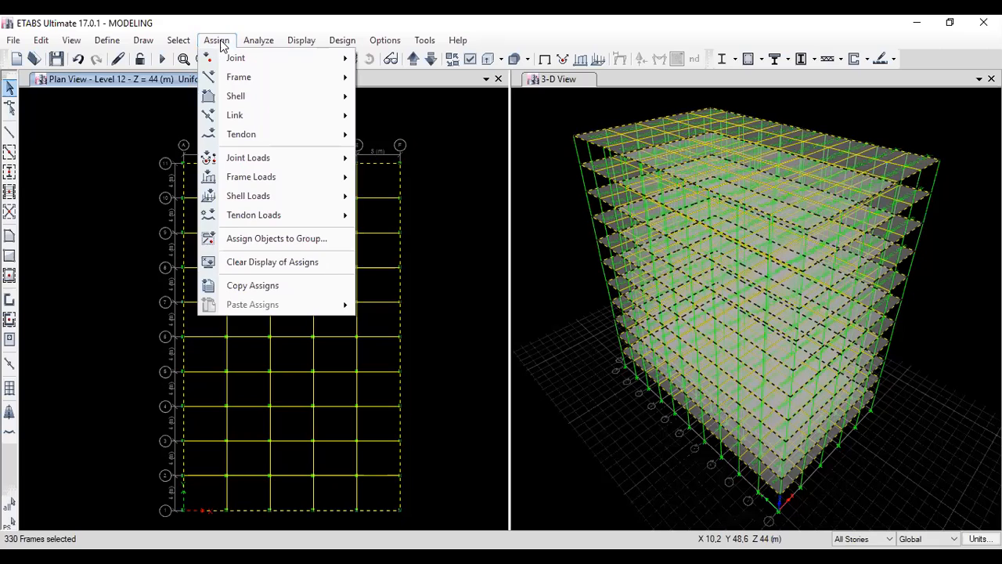
mouse_move(266, 76)
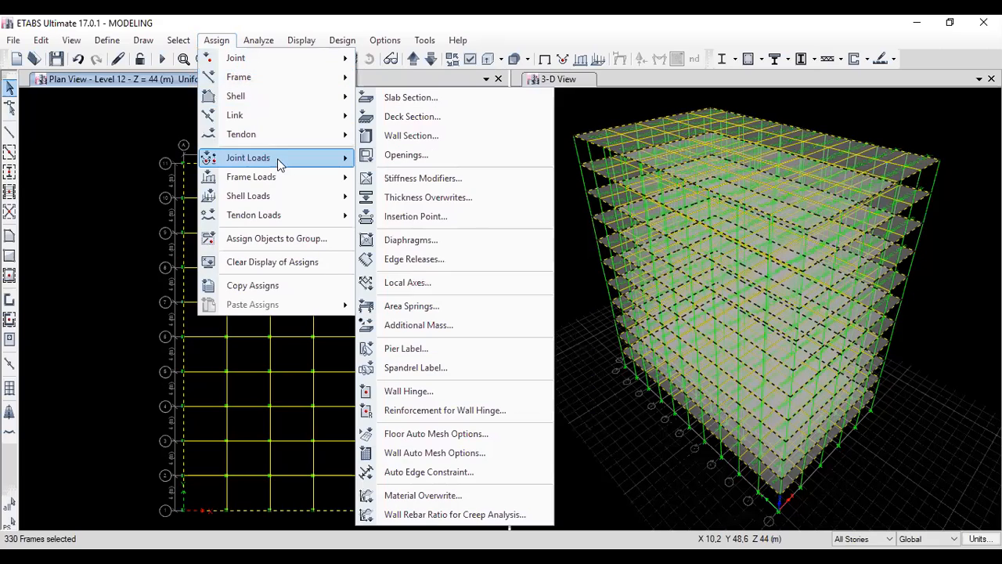
mouse_move(282, 179)
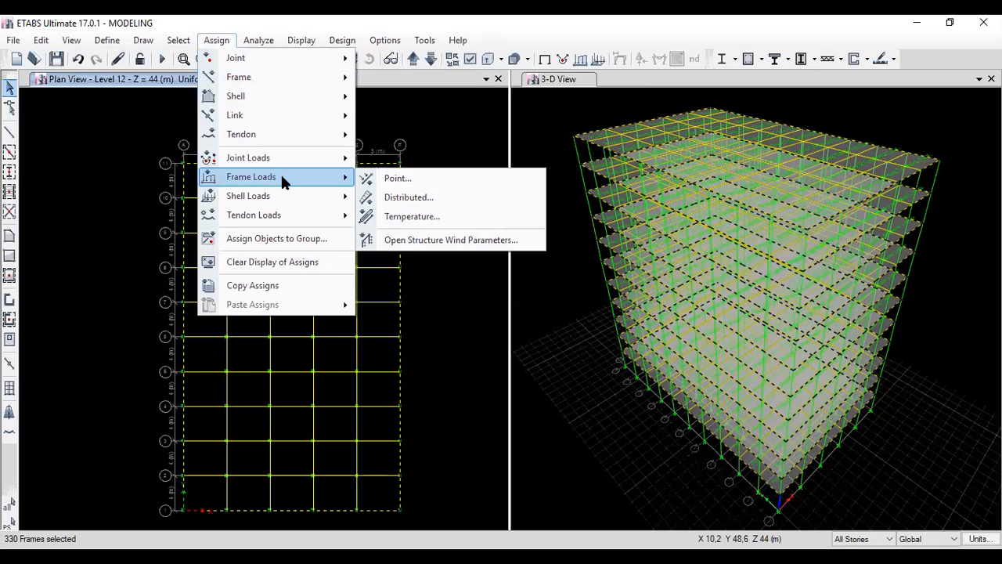
click(397, 202)
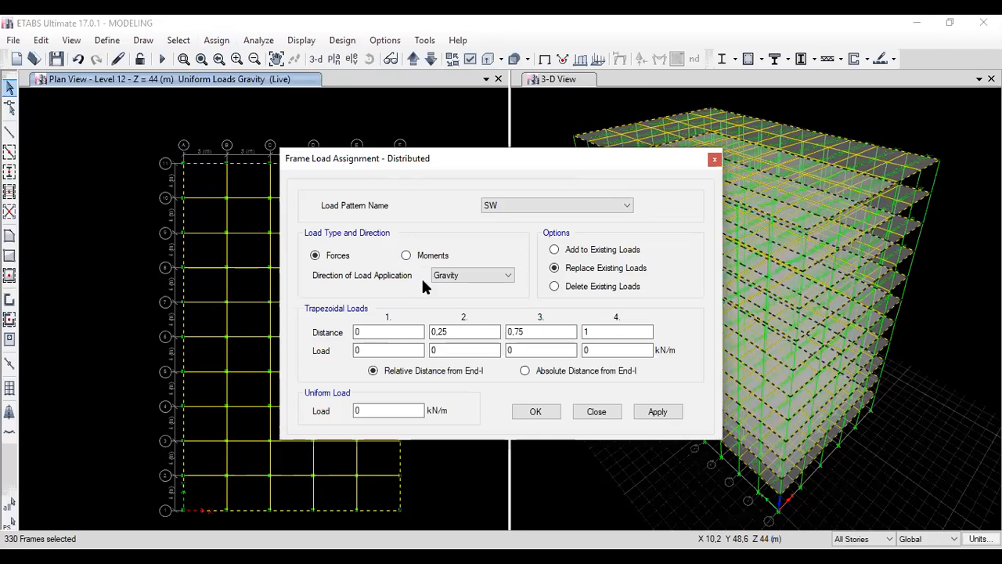
click(389, 412)
key(BackSpace)
text(10)
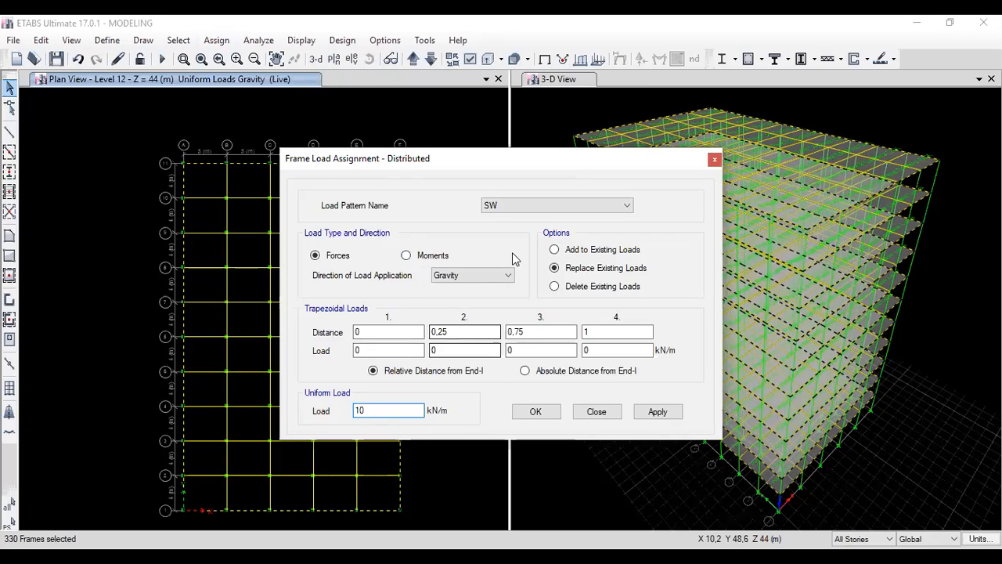
click(533, 208)
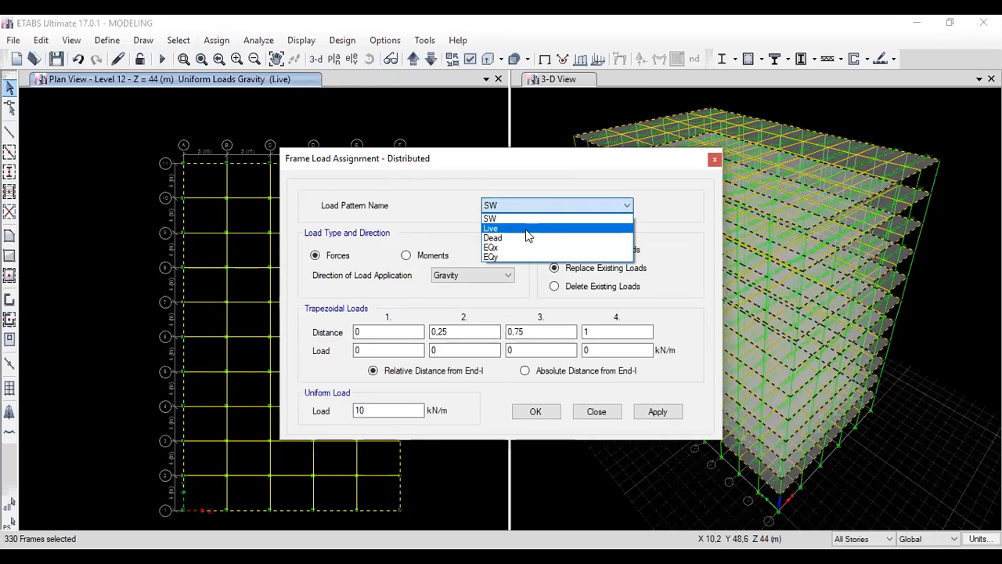
click(526, 238)
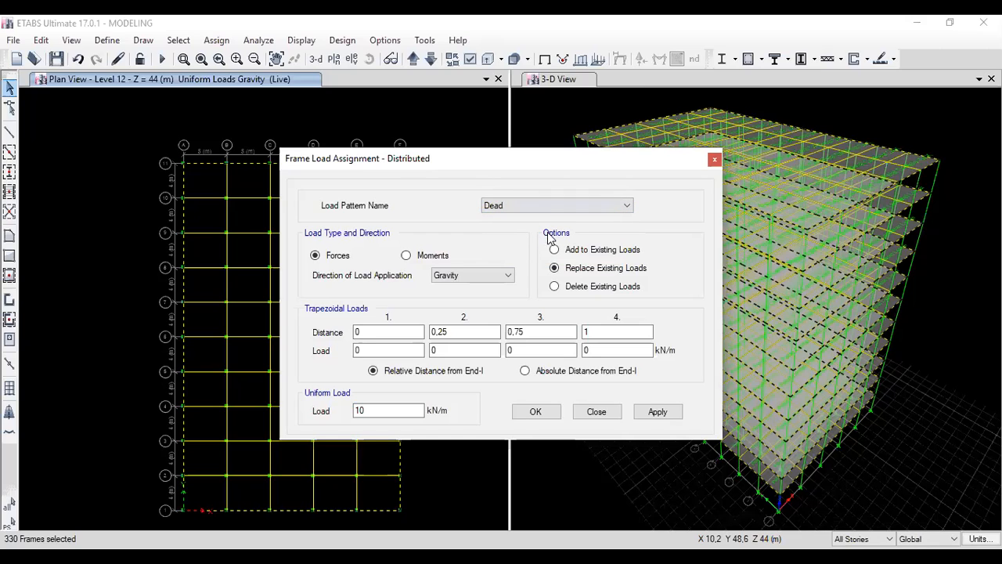
click(537, 414)
click(537, 414)
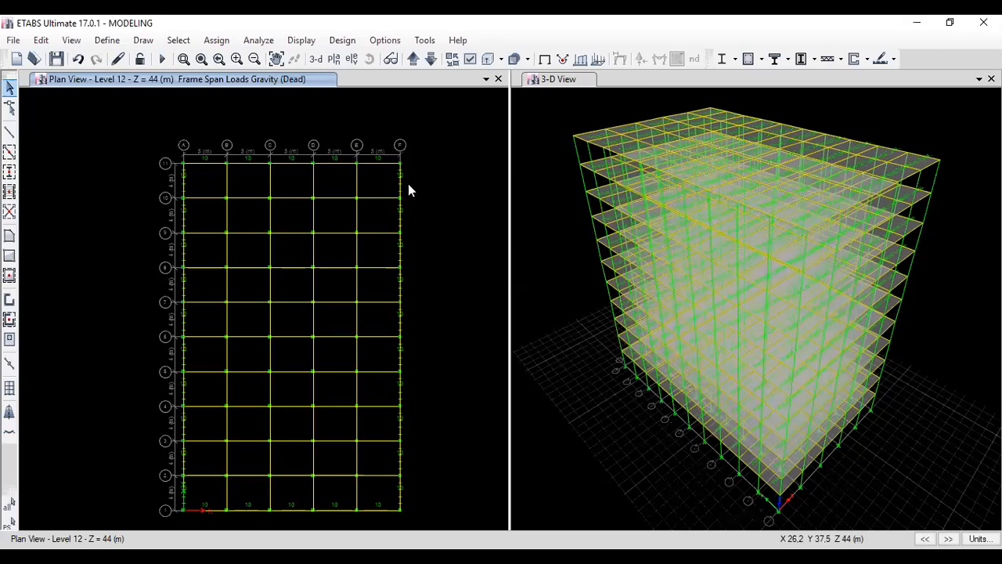
Display the Dead frame span loads (forces) in the 3-D view with loading values shown.
click(553, 159)
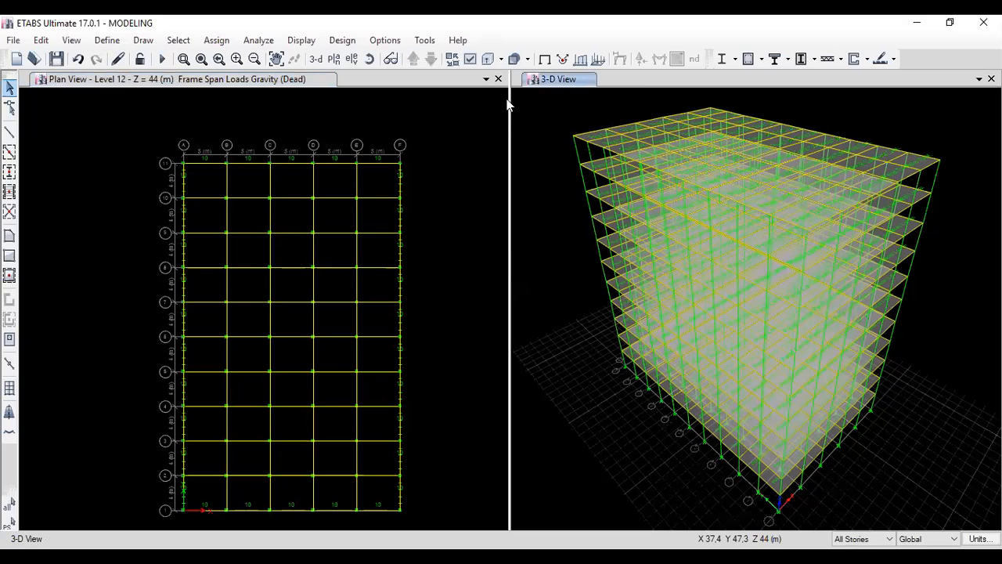
click(302, 41)
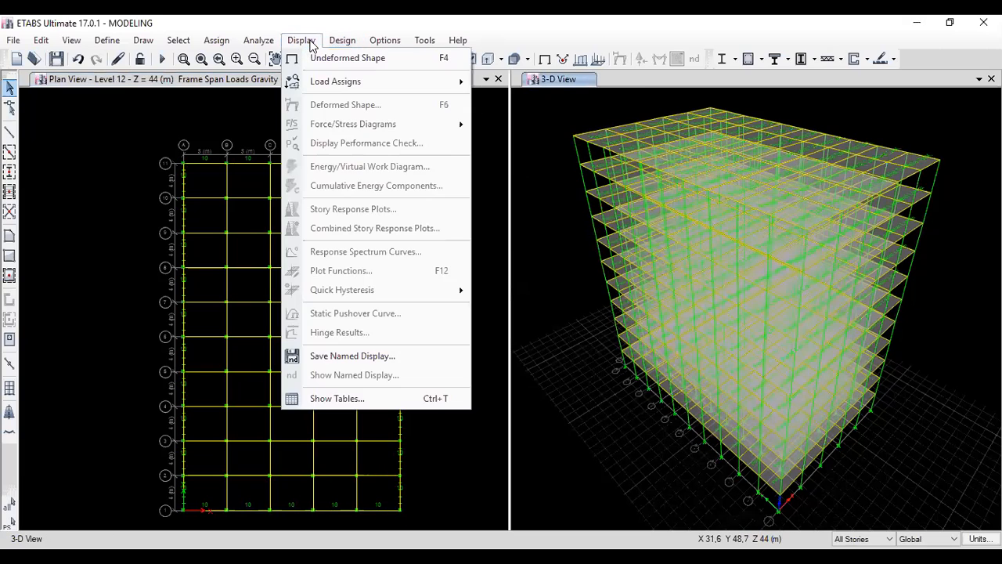
mouse_move(386, 83)
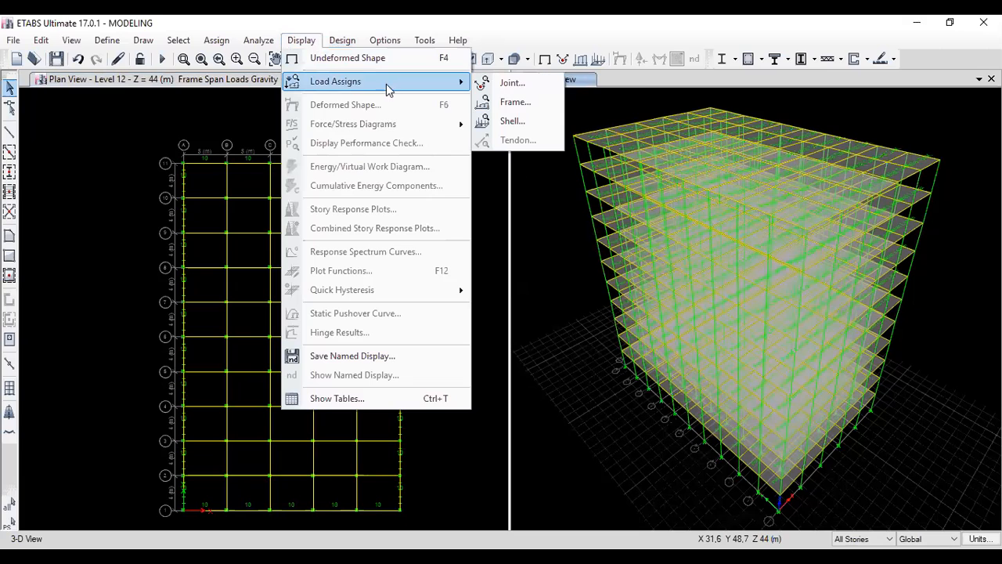
click(483, 108)
click(503, 208)
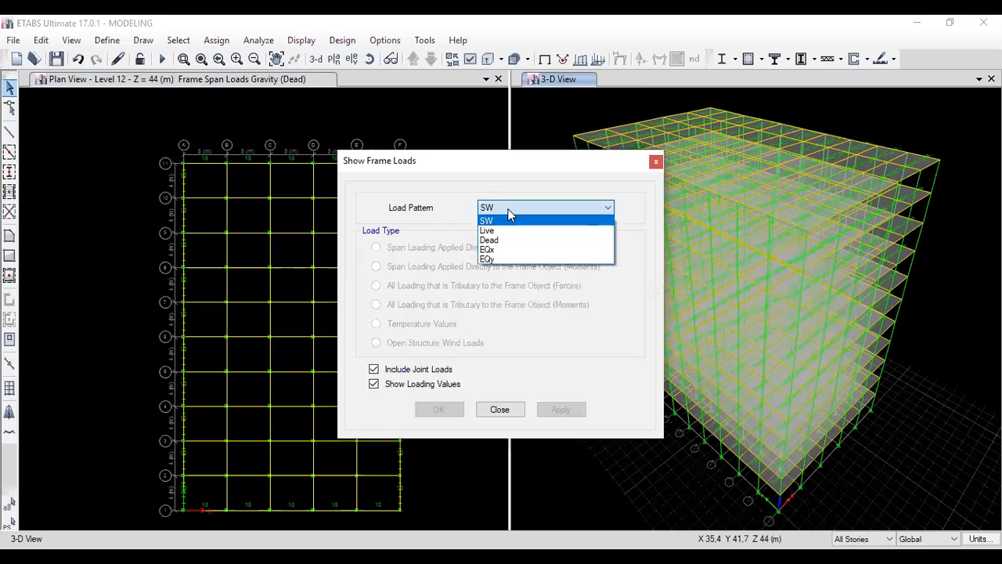
click(508, 242)
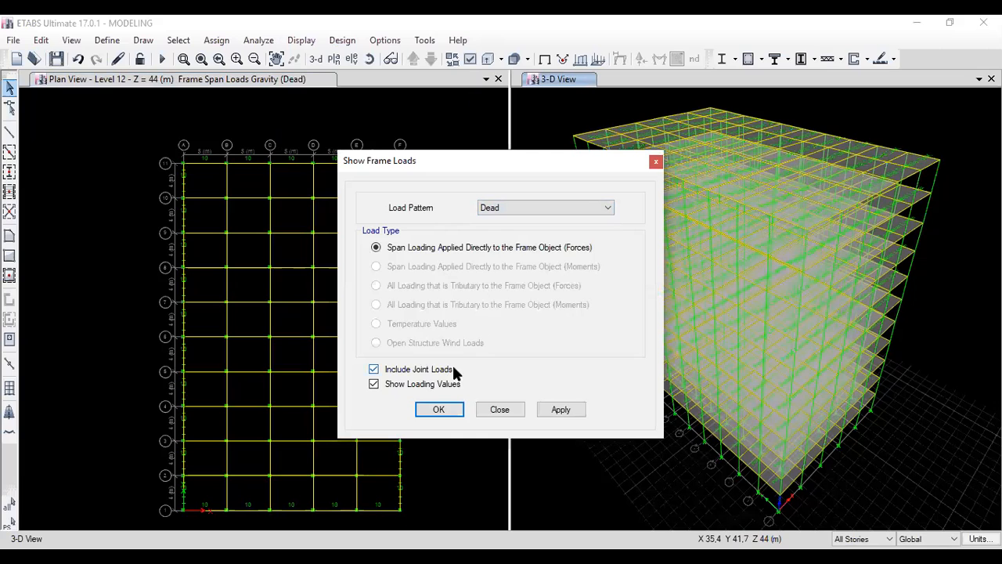
click(553, 411)
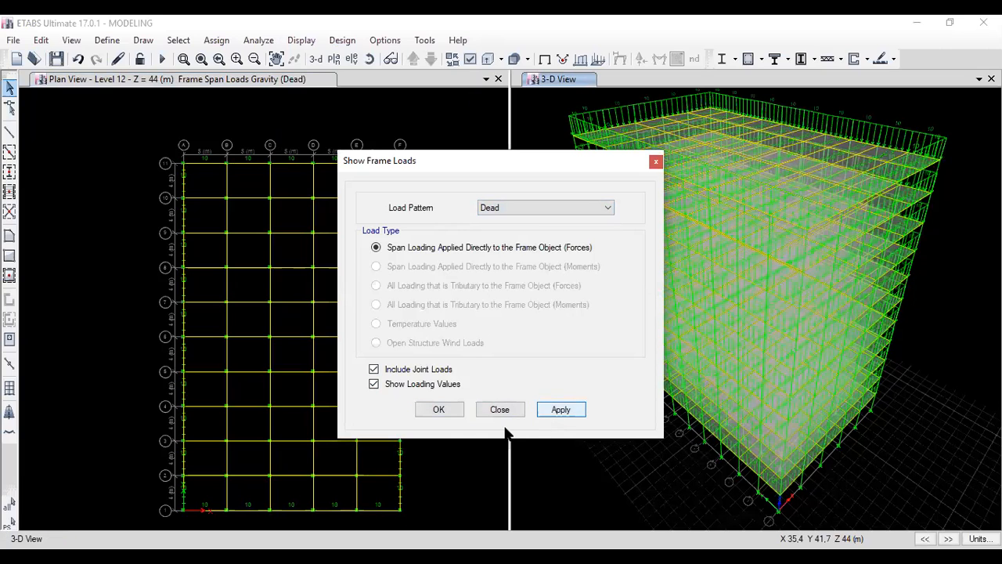
click(441, 410)
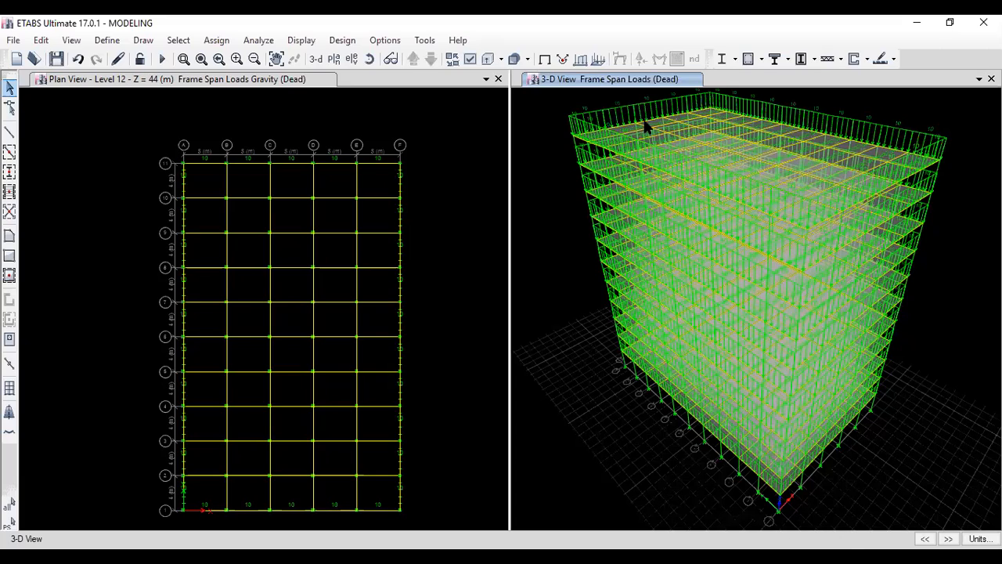
Return the Level 12 plan to the undeformed display and limit selection to One Story.
click(450, 164)
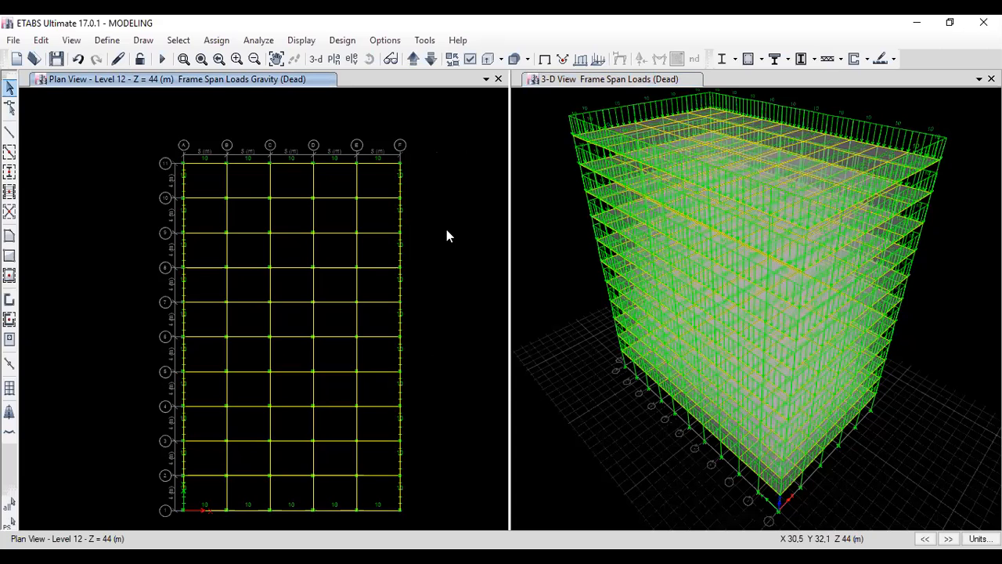
click(543, 60)
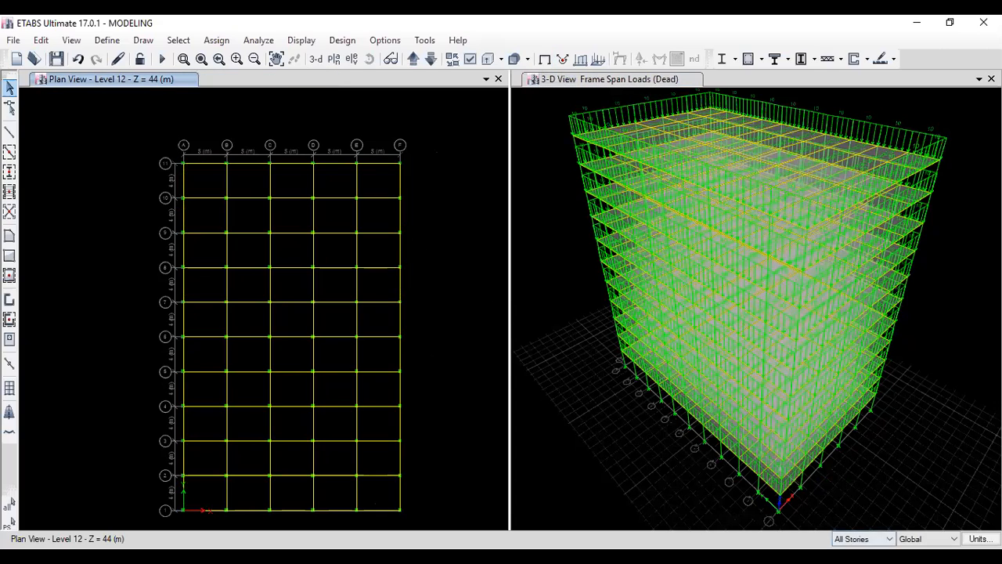
click(865, 539)
click(861, 552)
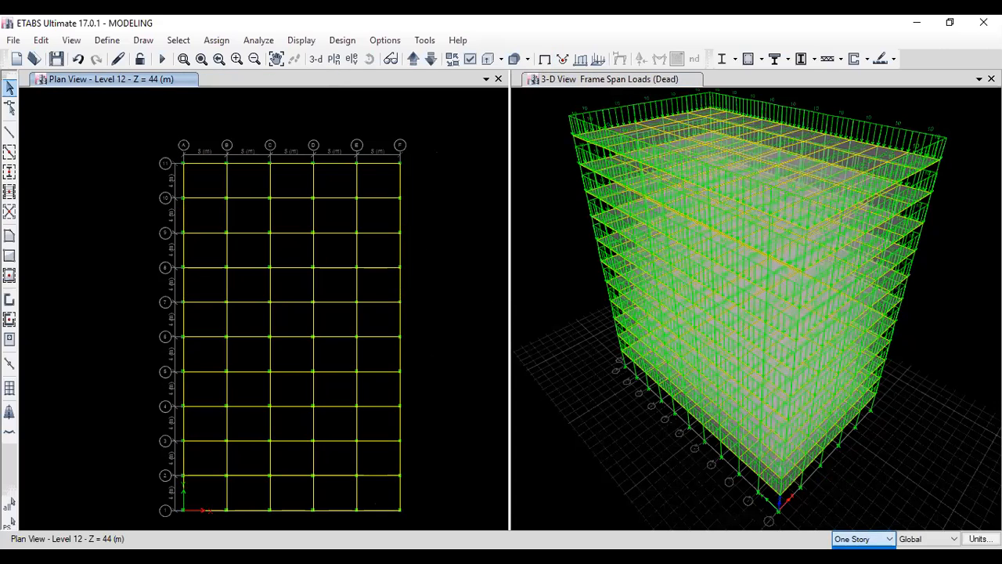
Select all Level 12 edge beams along grid line F, plus the grid line 1 beam between grids E and F.
click(399, 191)
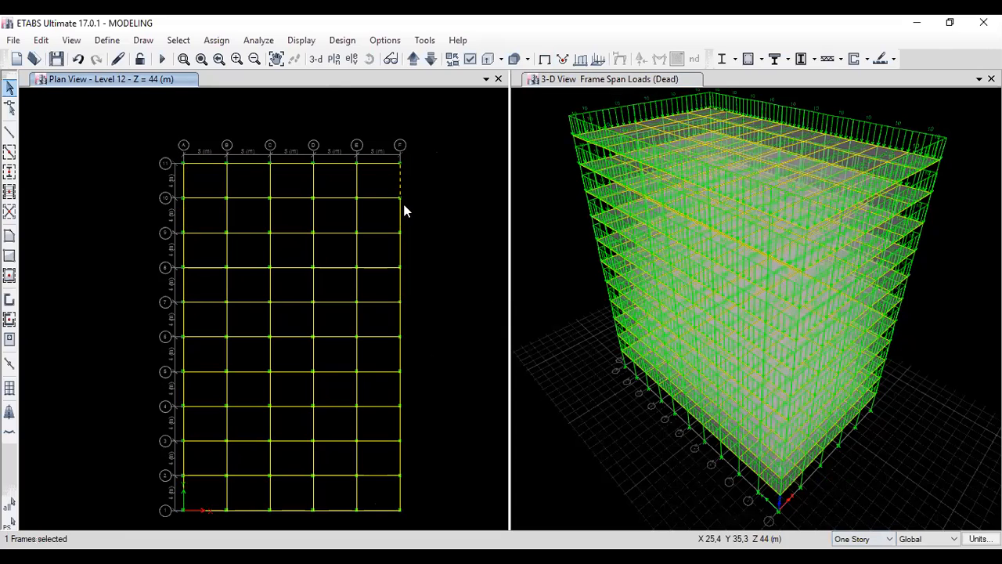
click(399, 215)
click(400, 258)
click(398, 292)
drag(389, 318, 388, 318)
drag(410, 357, 390, 354)
drag(414, 388, 388, 389)
drag(411, 422, 391, 462)
click(379, 510)
drag(410, 497, 389, 497)
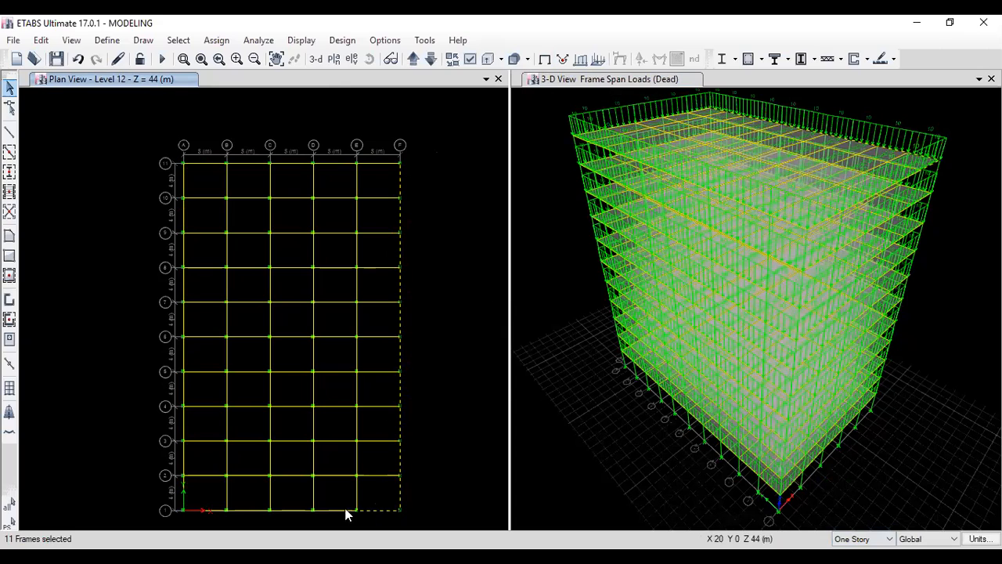
Add the remaining Level 12 edge beams along grid line 1 and all those along grid line A to the selection.
click(304, 509)
drag(255, 505, 197, 527)
click(182, 499)
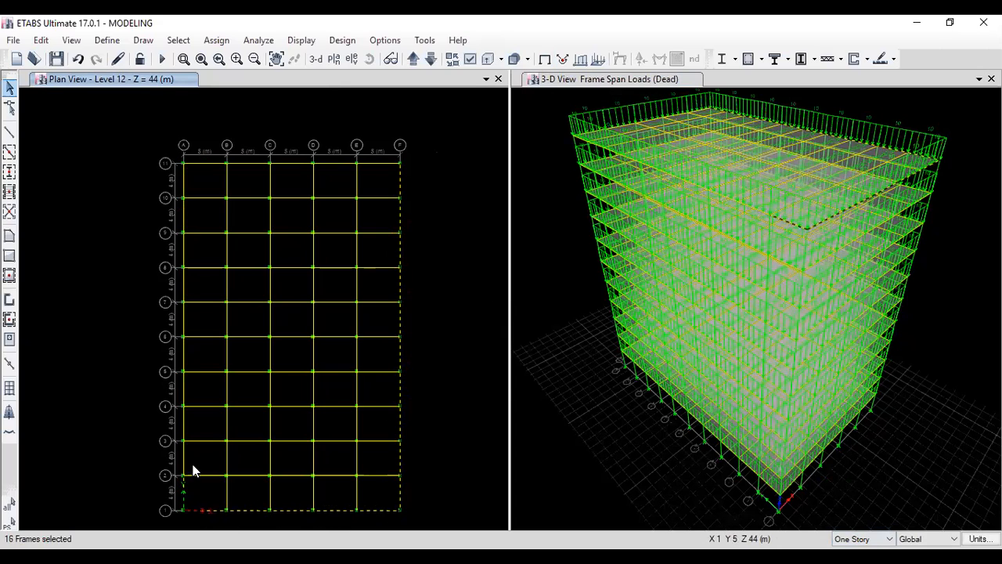
click(181, 455)
click(181, 322)
click(190, 294)
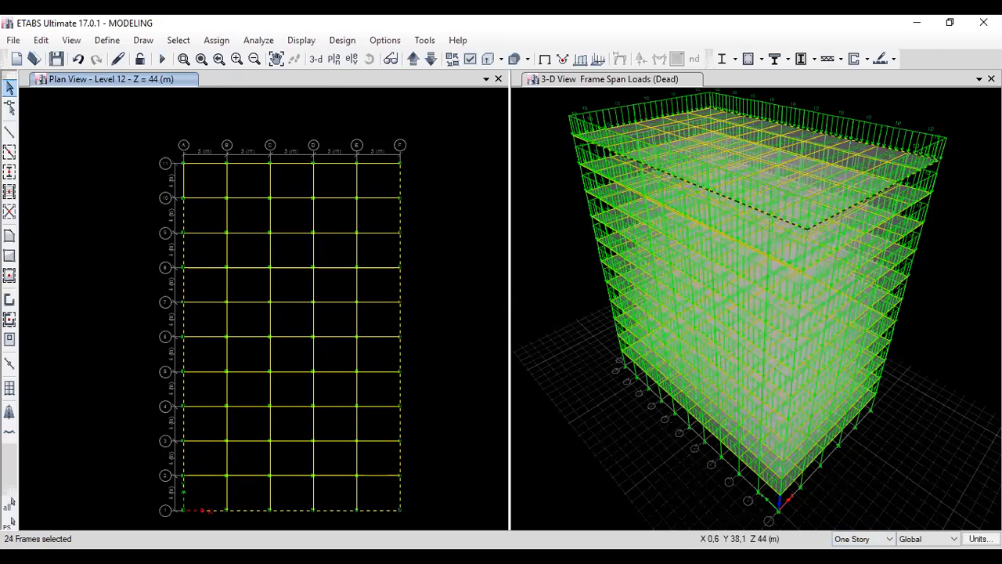
Add the Level 12 edge beams along grid line 11, from grid A to grid F, to the selection.
click(205, 163)
click(295, 162)
click(334, 163)
click(367, 163)
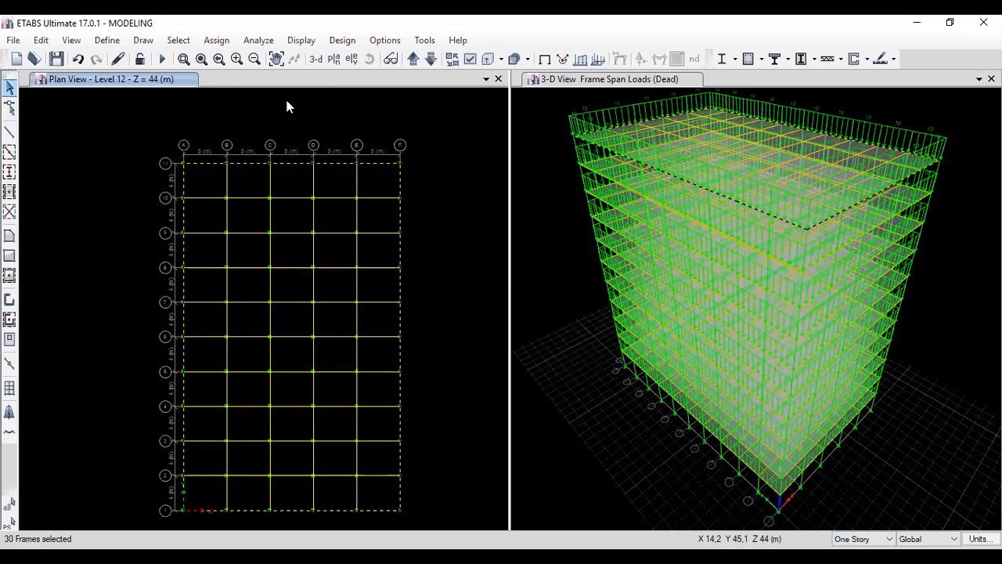
Delete the existing Dead distributed loads from the selected Level 12 perimeter beams and refresh the 3-D view.
click(226, 42)
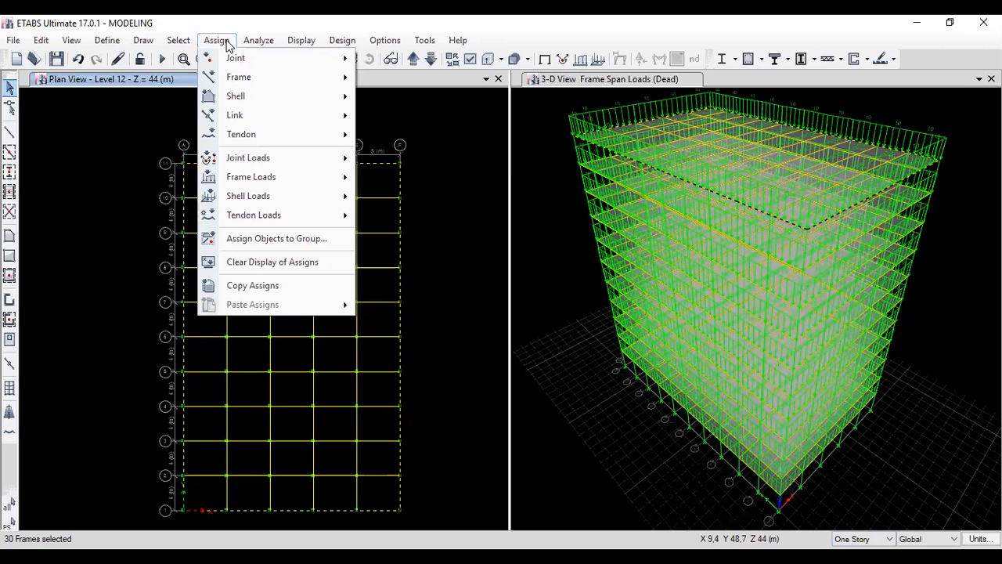
mouse_move(300, 180)
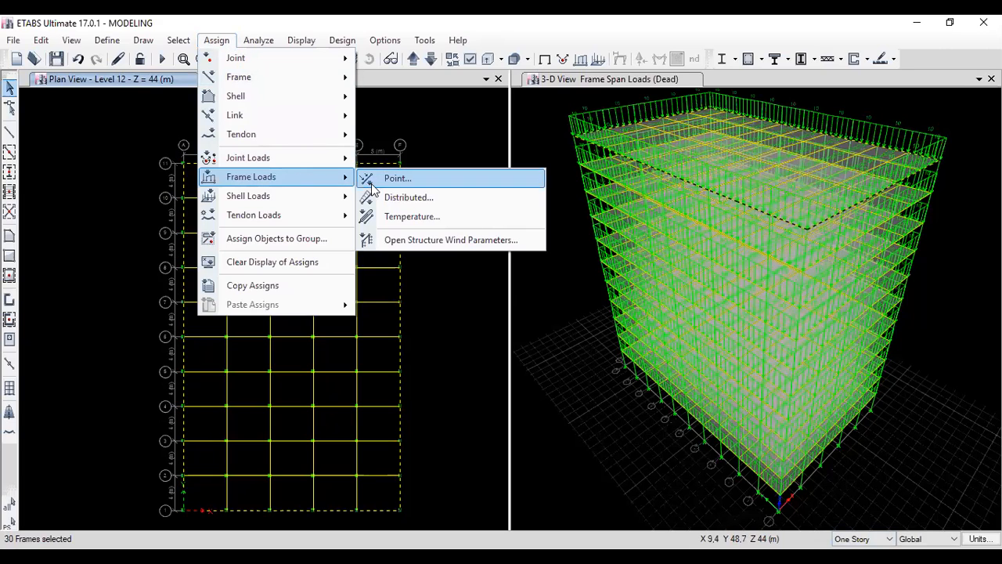
click(395, 198)
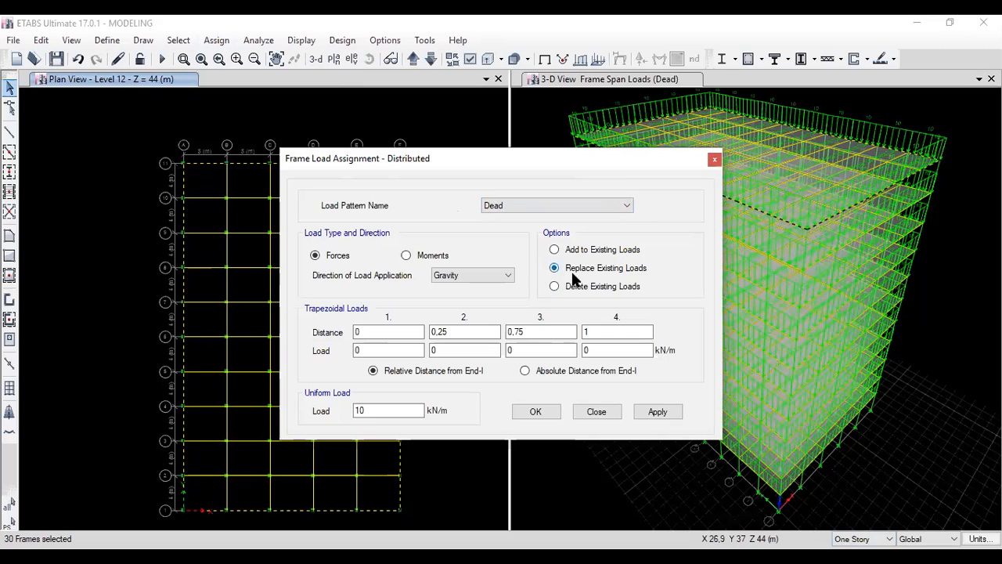
click(574, 287)
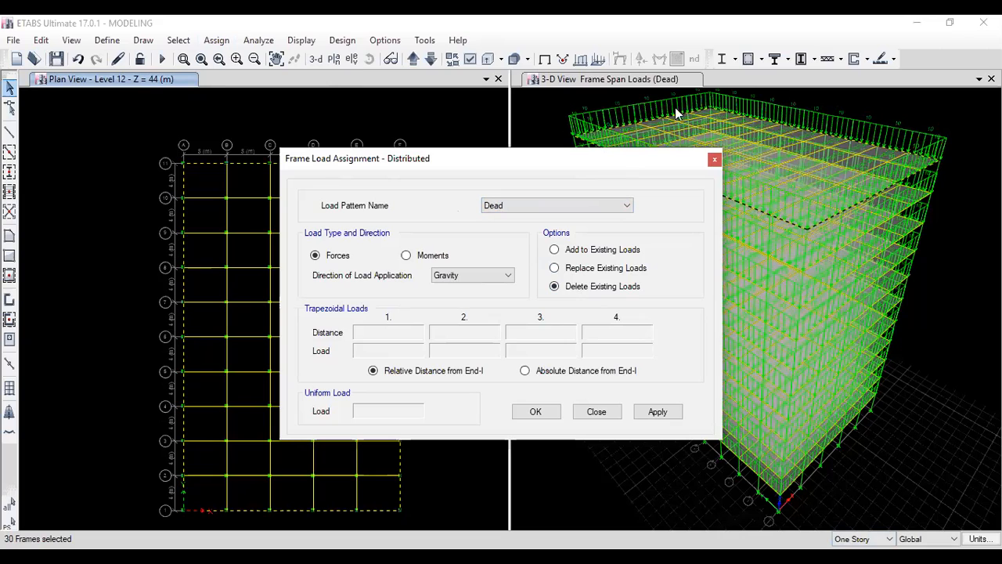
click(540, 412)
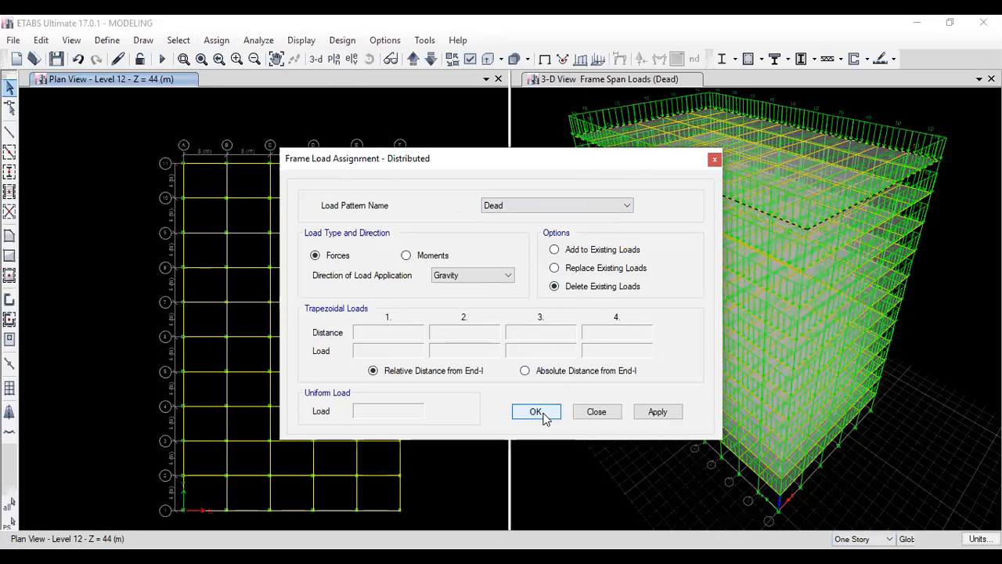
click(554, 125)
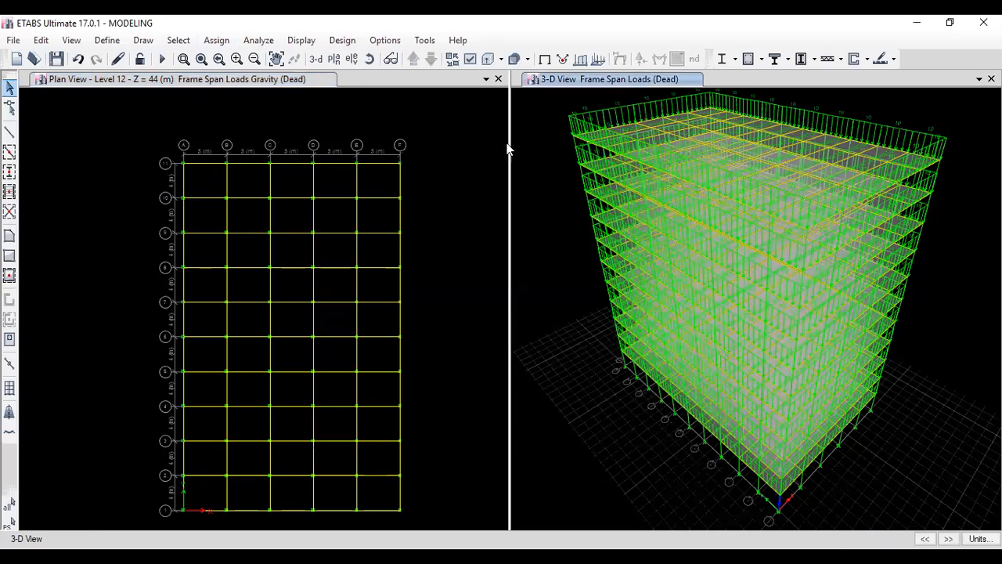
click(316, 60)
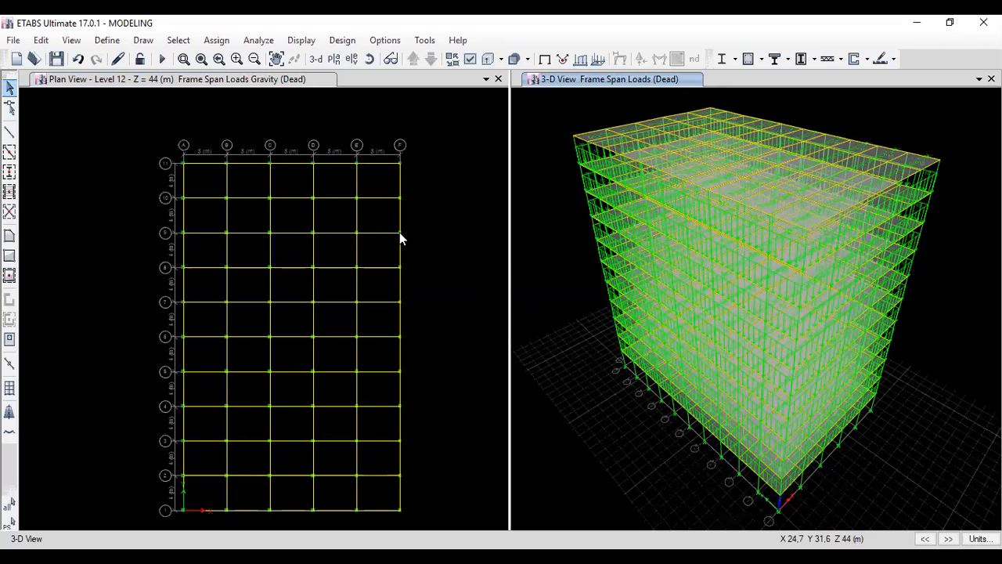
Start a new wall stack with the straight wall layout and set its length to 5 m.
middle_drag(476, 261, 427, 245)
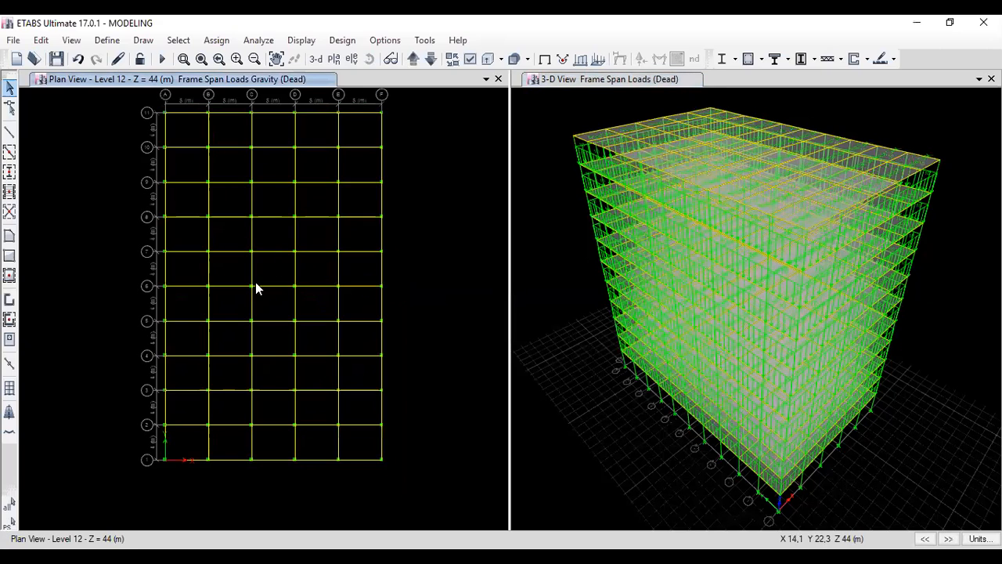
click(14, 398)
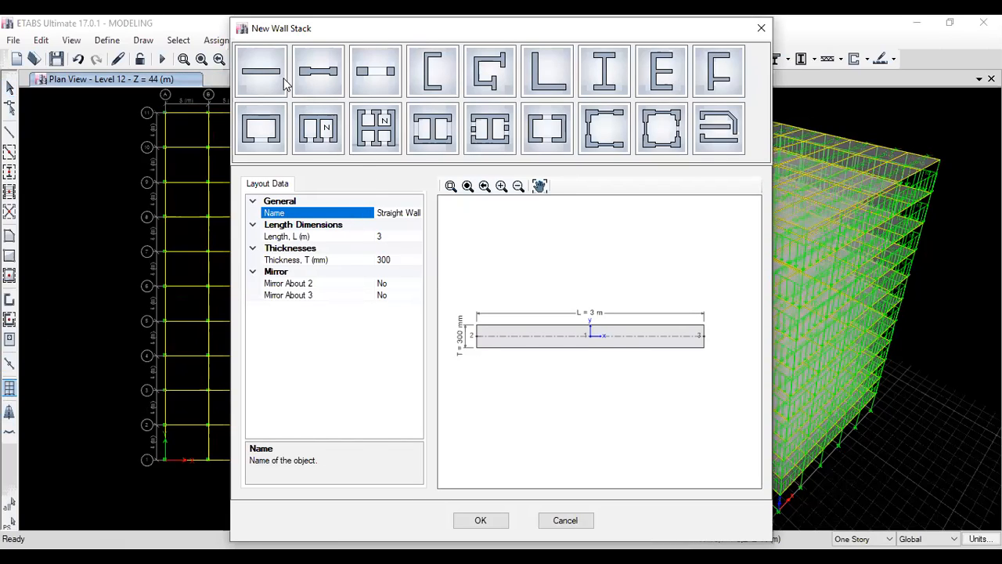
click(261, 87)
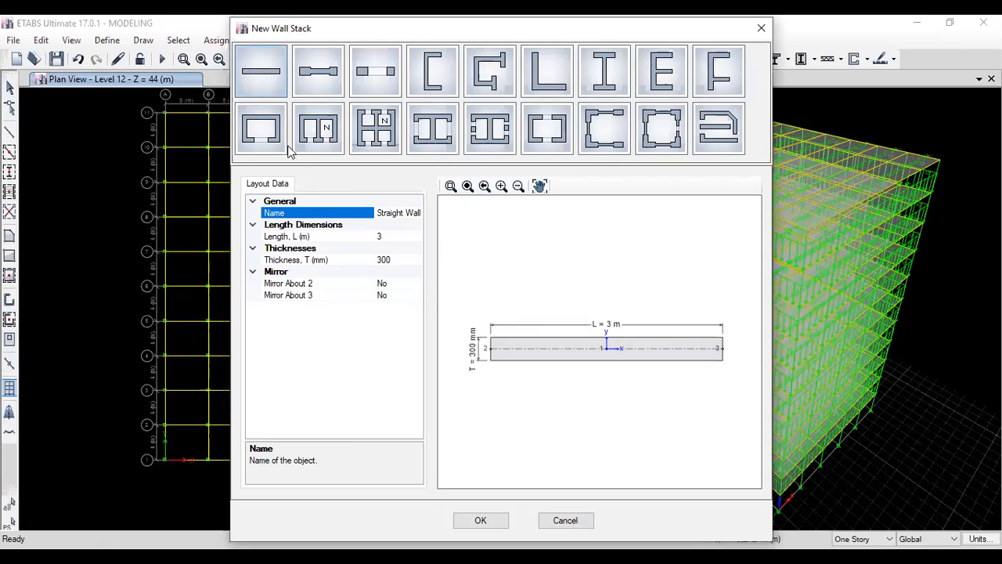
click(399, 238)
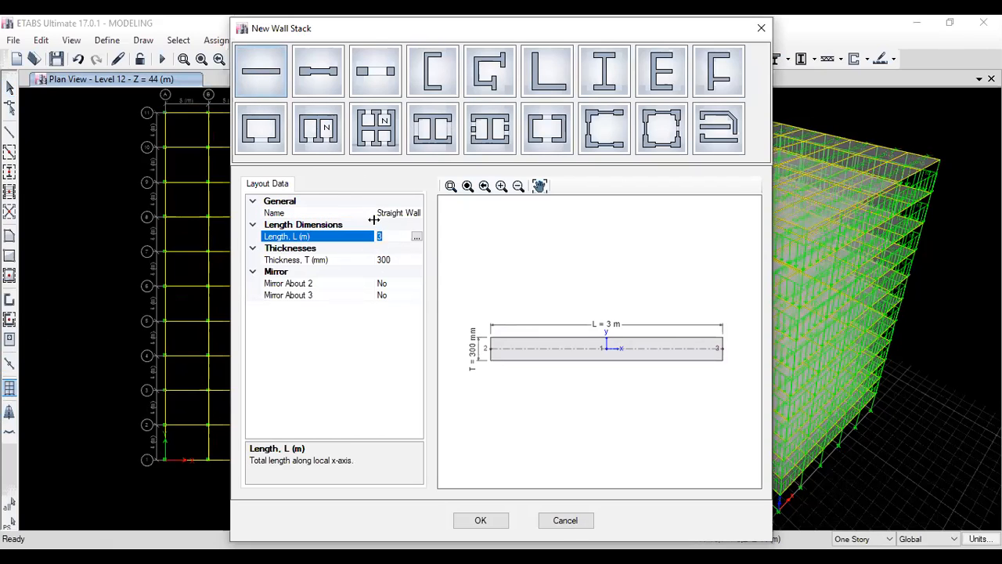
text(5)
key(Return)
drag(359, 38, 527, 66)
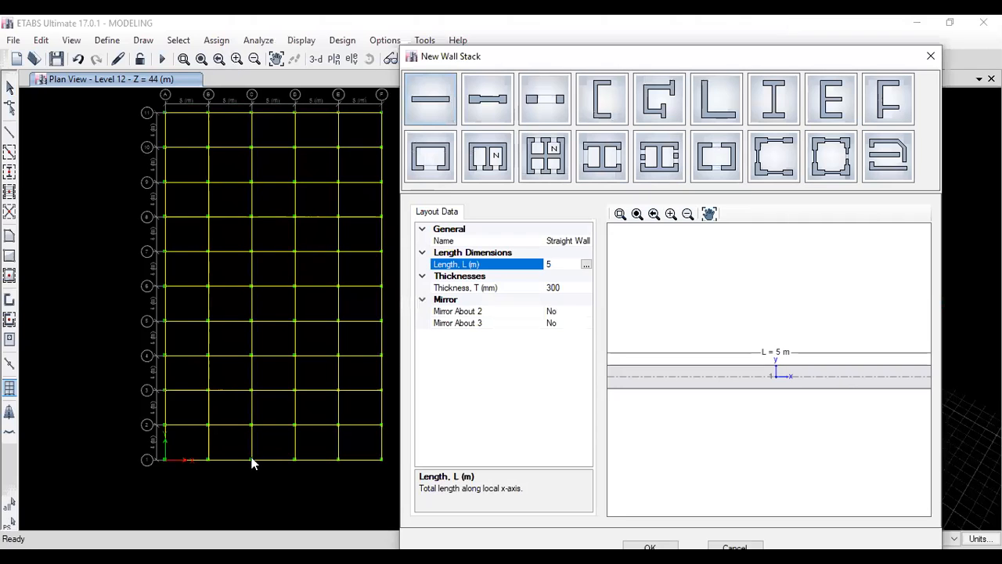
Set the straight wall's thickness to 200 mm and accept the wall stack definition.
click(571, 287)
drag(571, 287, 521, 292)
text(20)
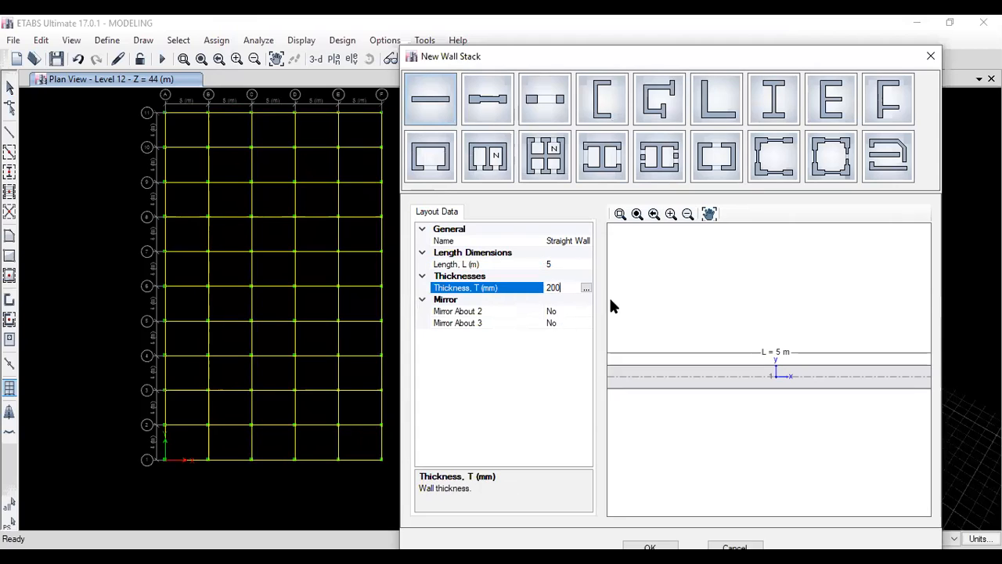
key(Return)
drag(660, 59, 663, 29)
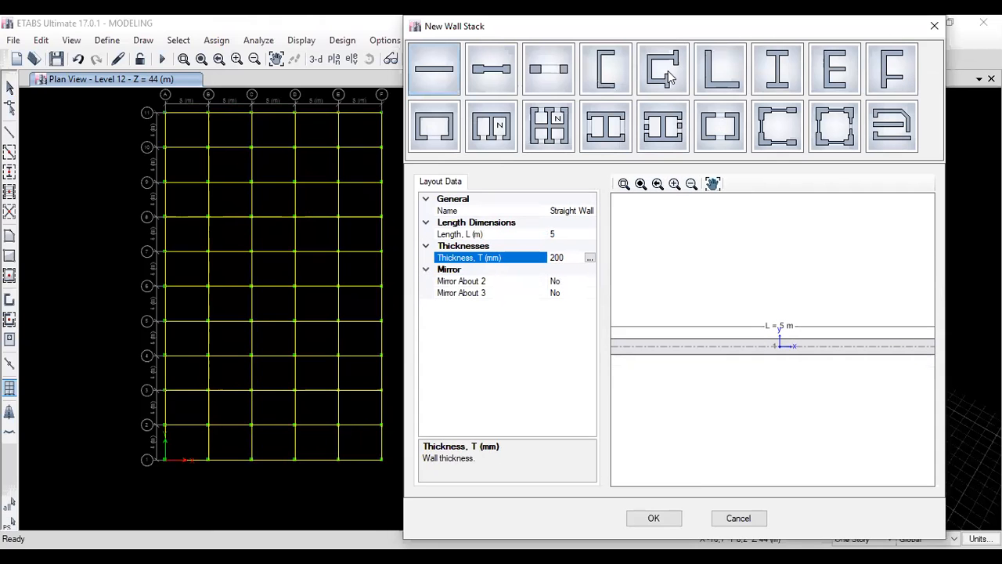
click(653, 518)
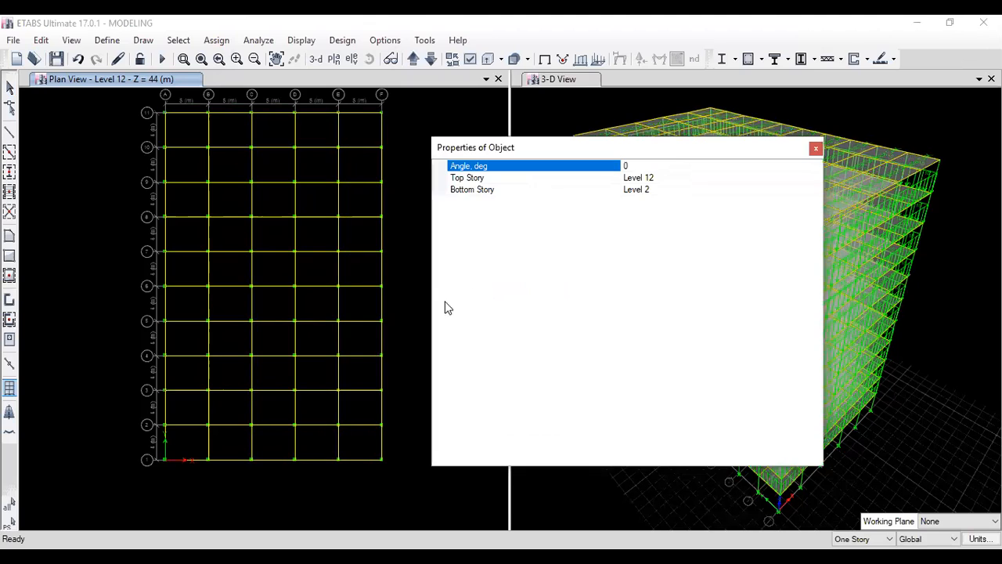
Place the straight wall stack between grids C and D on grid lines 1, 3, 11 and 9 at an angle of 0 degrees.
click(271, 460)
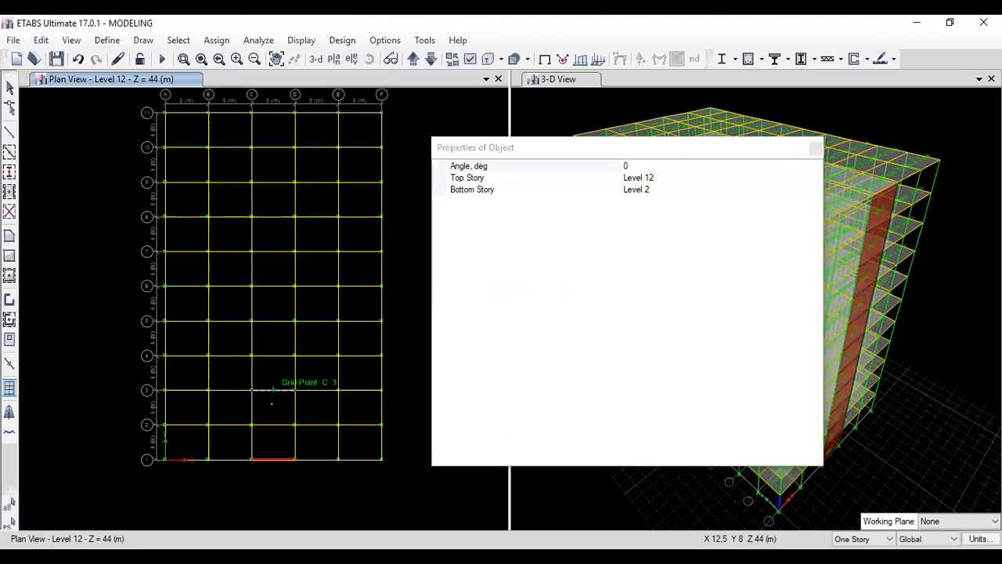
click(261, 391)
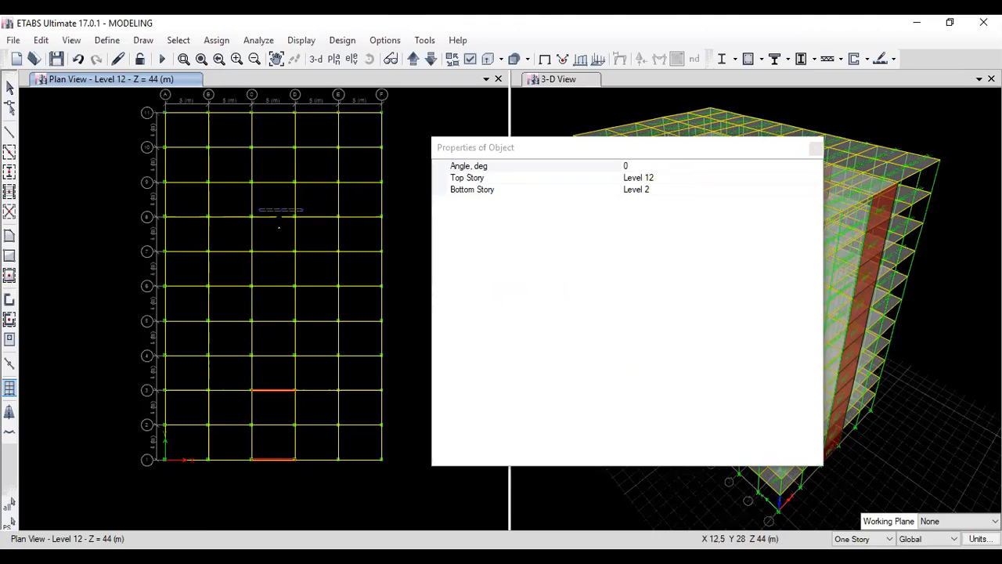
click(273, 113)
click(272, 182)
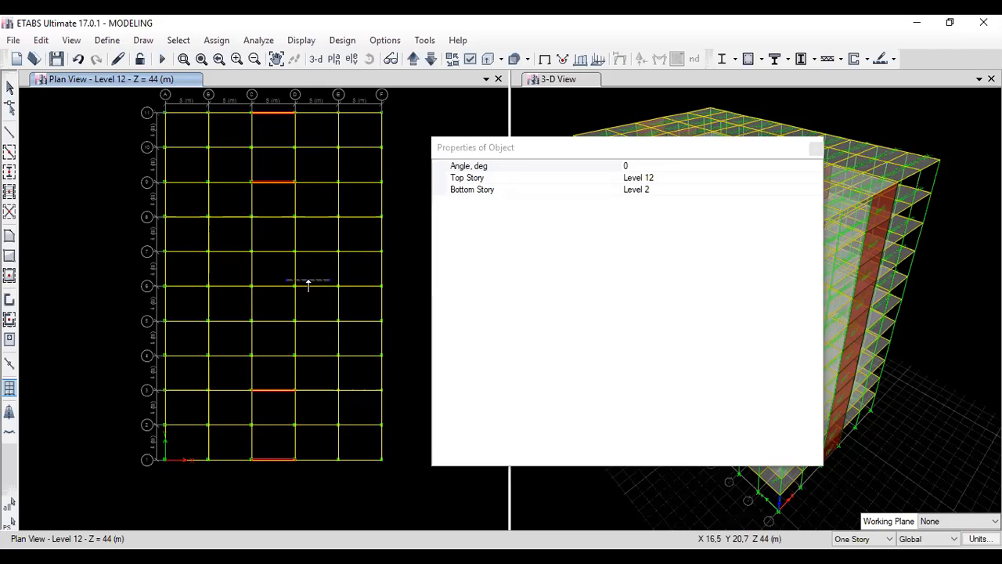
key(Escape)
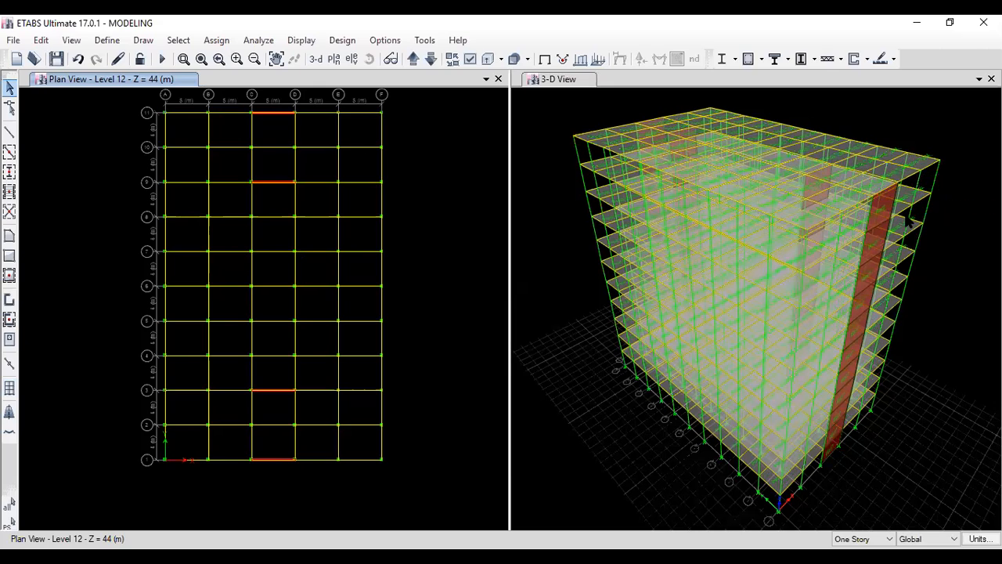
Delete pier labels P1 to P4 from the wall pier definitions and rename P5 to WALL.
scroll(915, 217, up, 5)
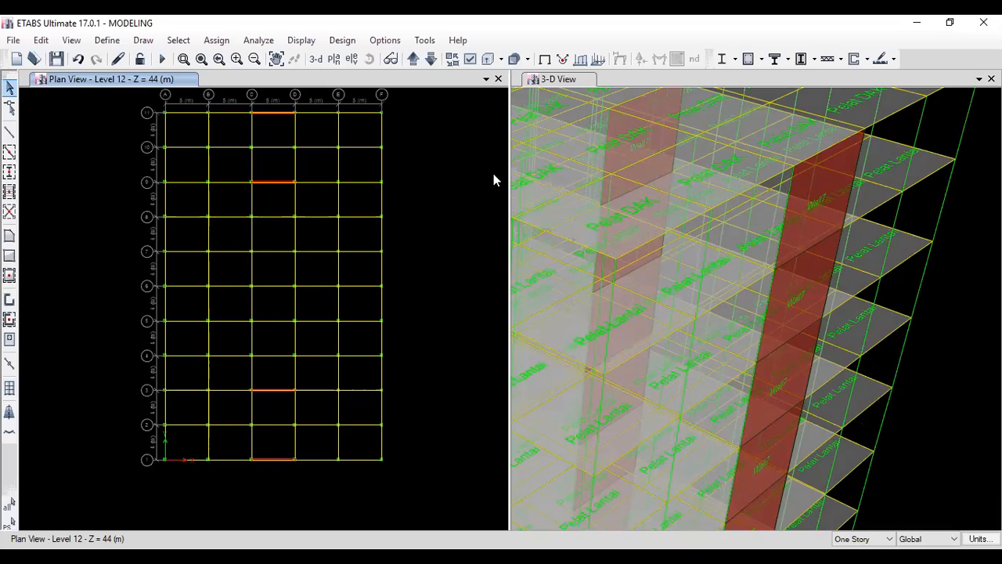
click(110, 43)
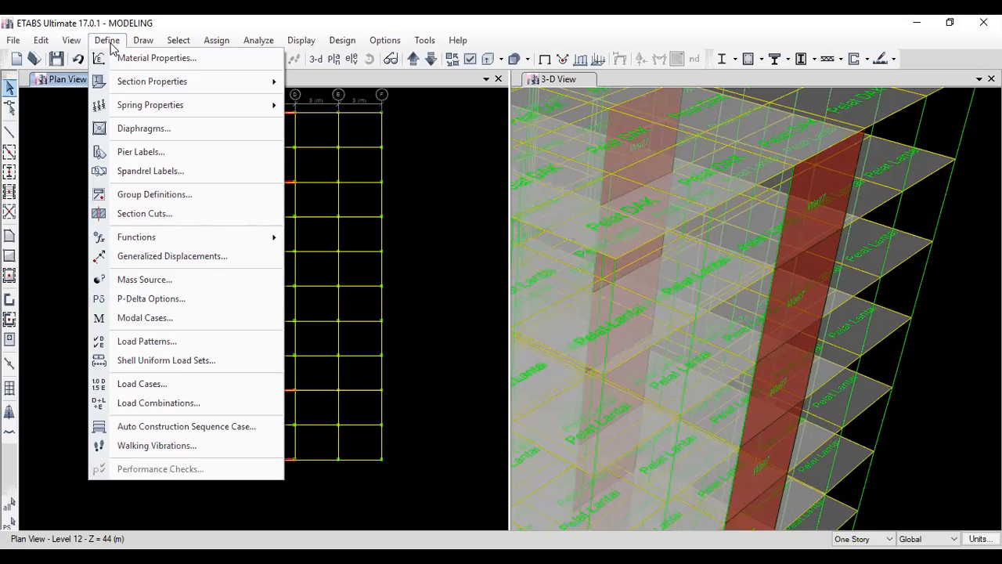
click(155, 161)
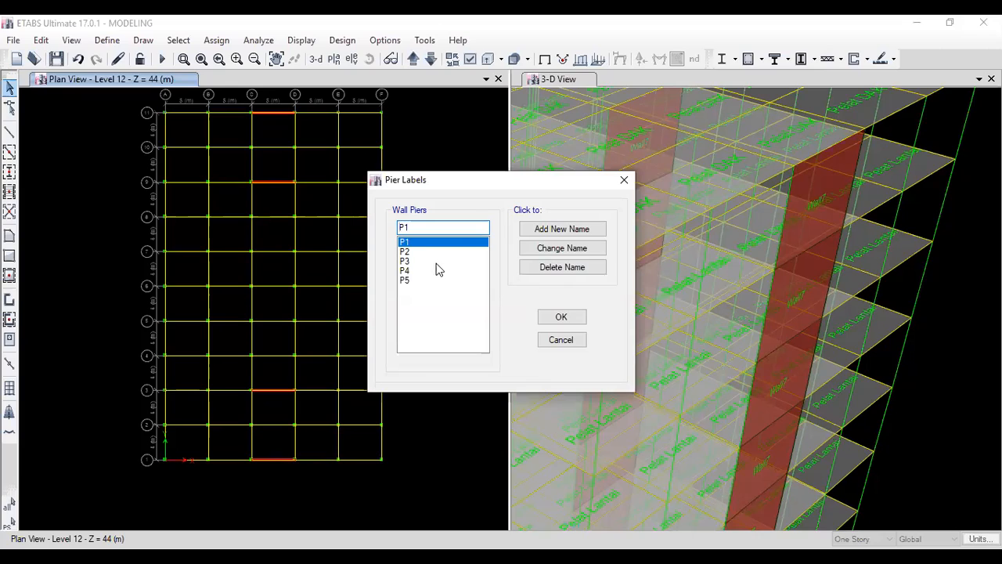
click(553, 267)
click(553, 267)
click(553, 267)
click(554, 267)
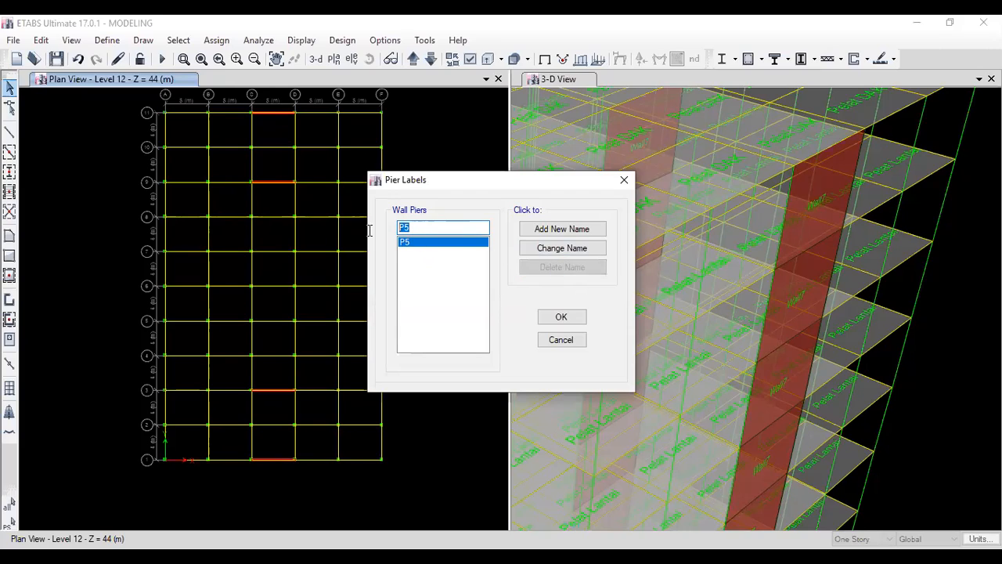
text(WALL)
click(548, 247)
click(561, 317)
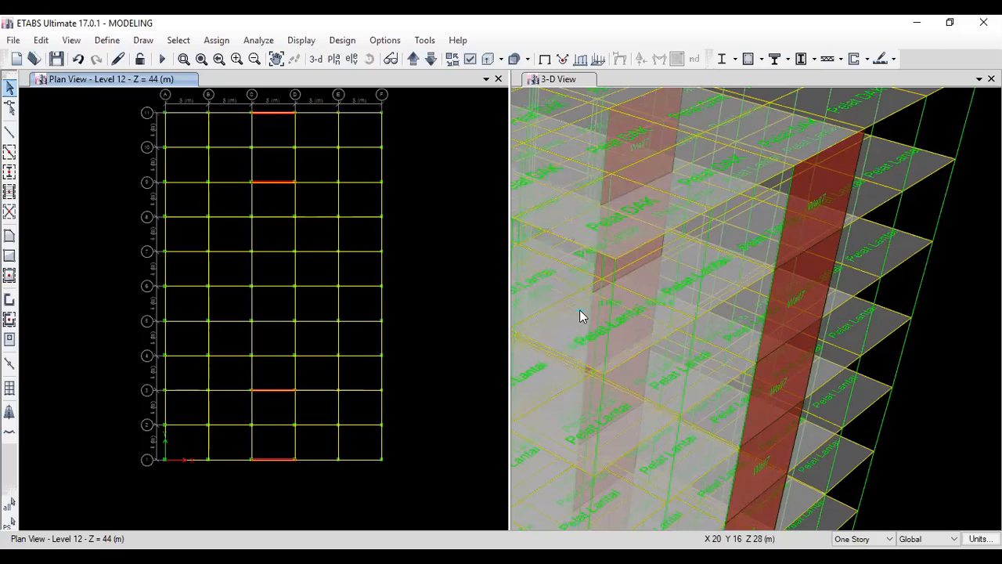
Select the topmost wall panel on grid line 1 and add a pier section named Dinding Geser with base material Beton fc' 35 MPa.
click(830, 176)
click(830, 176)
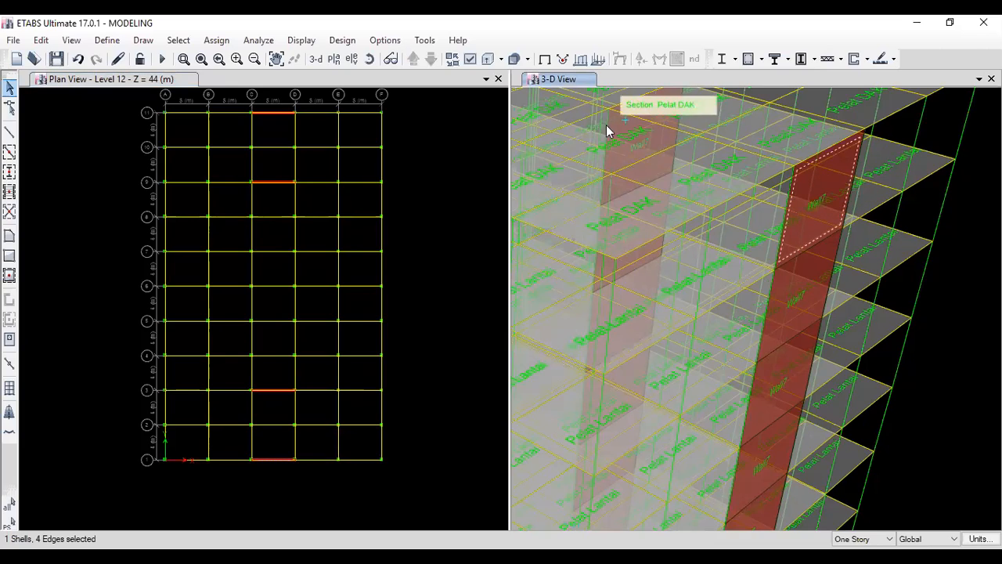
click(341, 41)
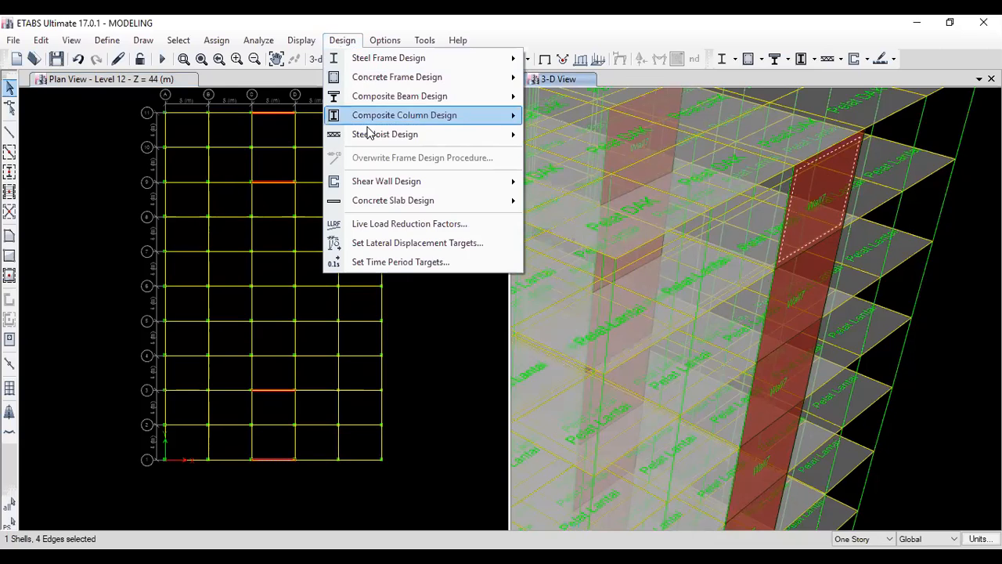
mouse_move(498, 193)
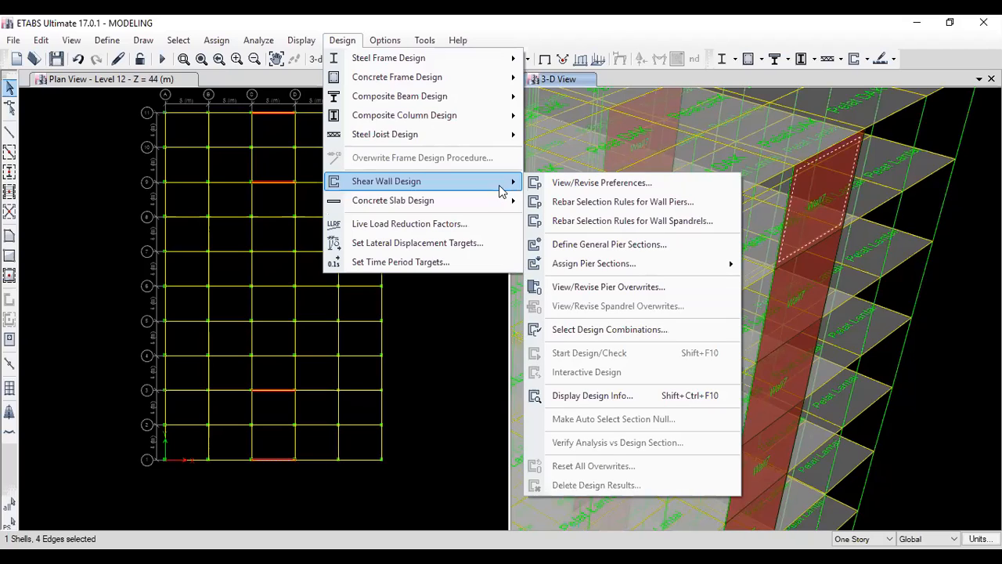
click(566, 244)
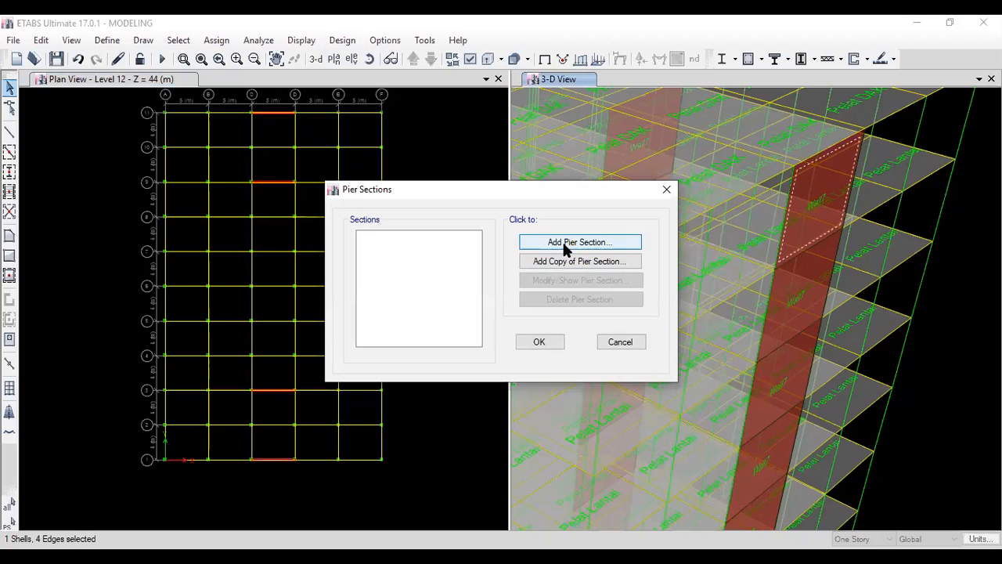
click(574, 246)
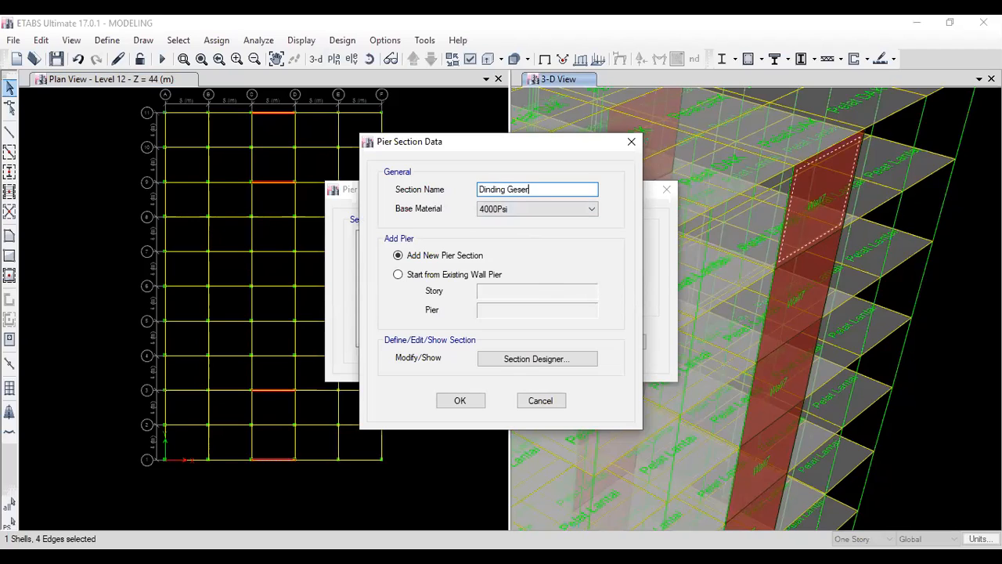
click(485, 212)
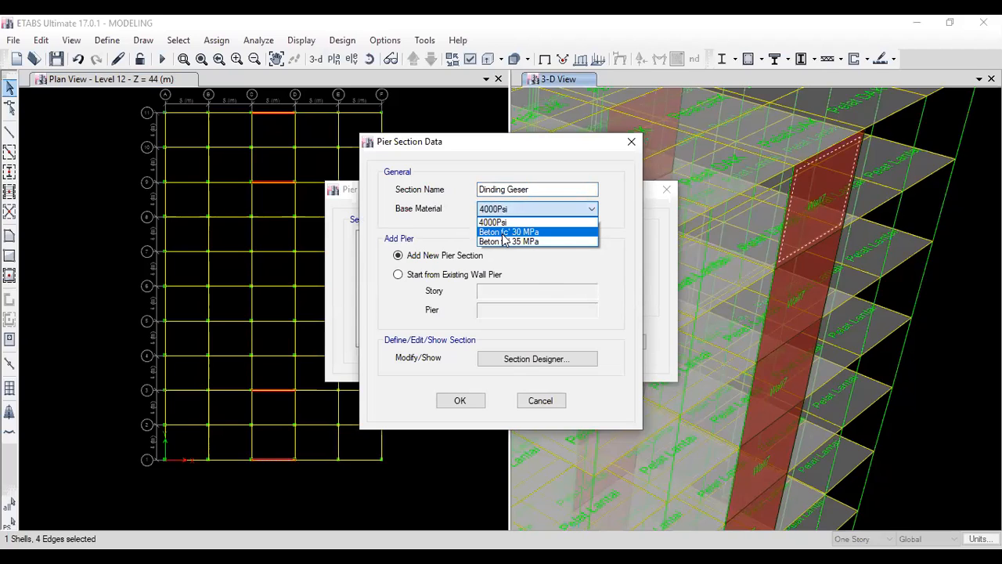
click(504, 242)
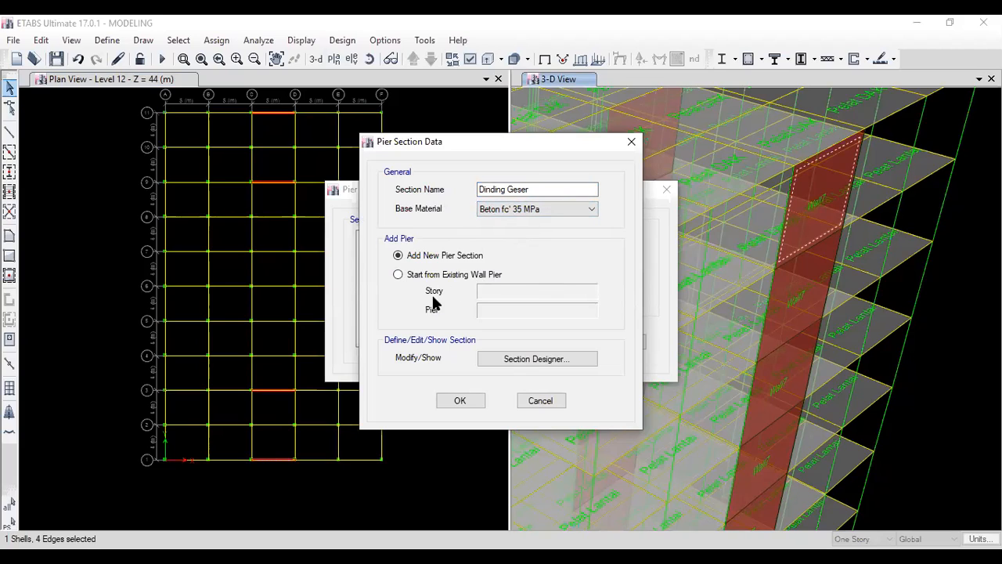
Base the Dinding Geser section on the existing wall pier WALL at Level 12, check its layout in Section Designer and save it.
click(457, 275)
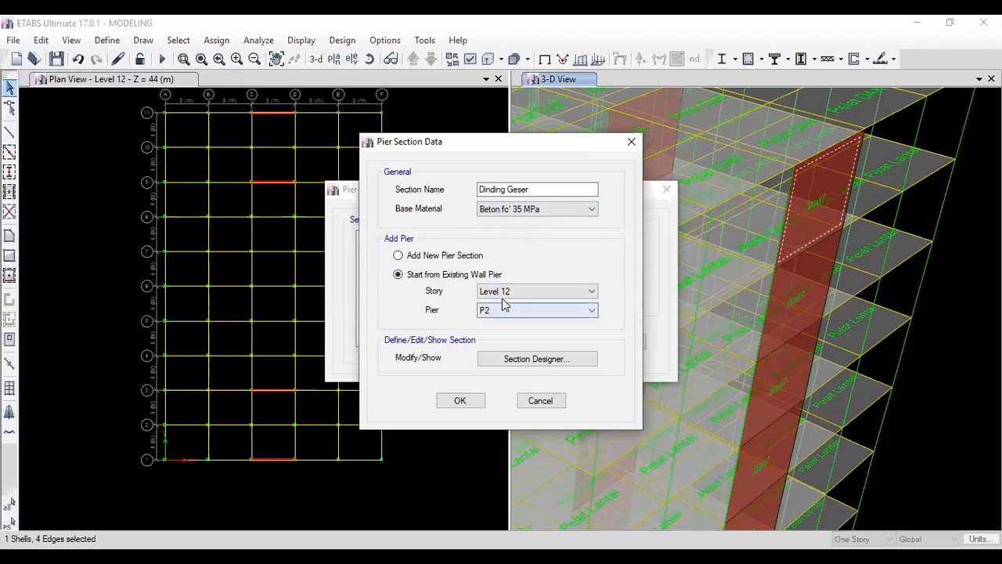
click(526, 290)
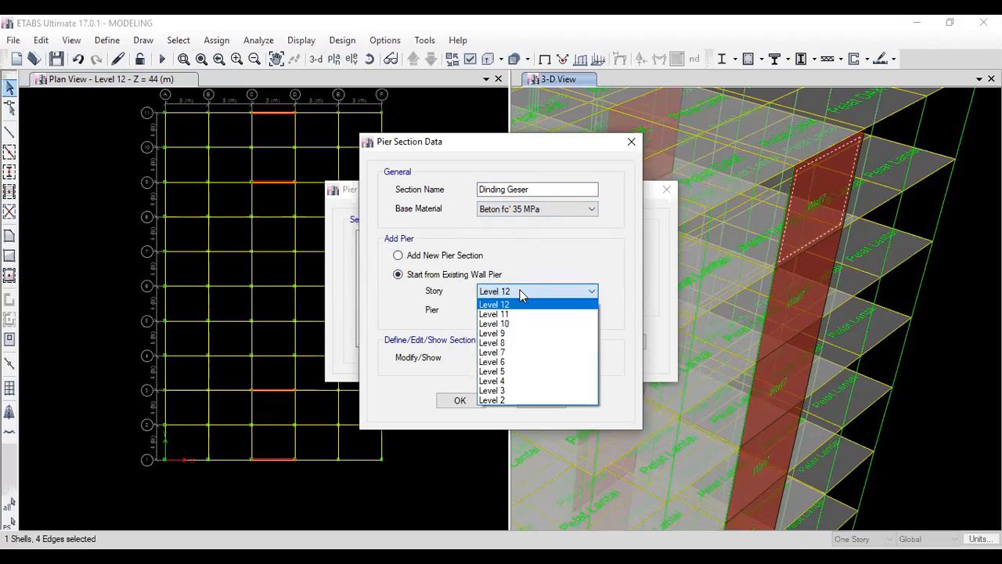
click(520, 291)
click(516, 312)
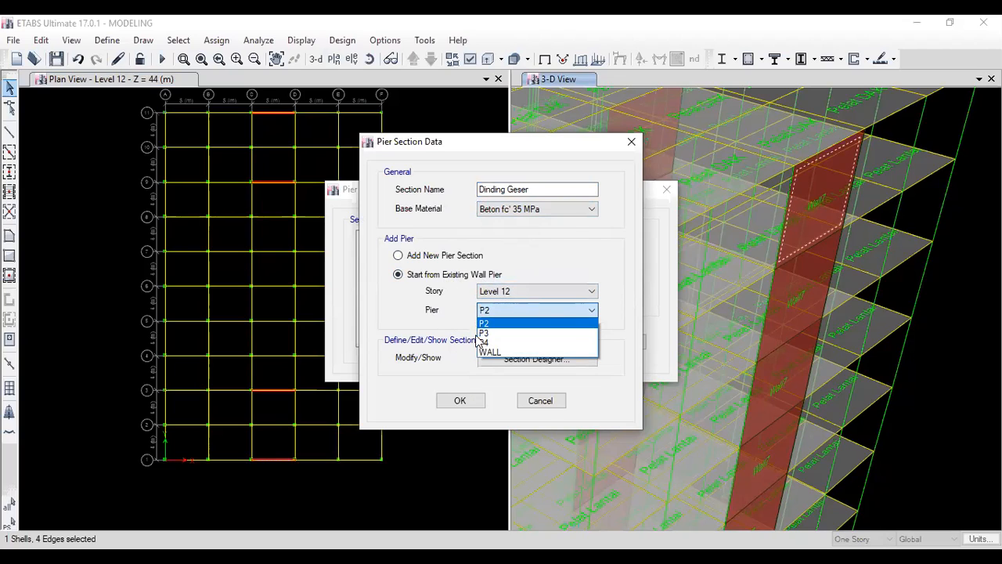
click(501, 353)
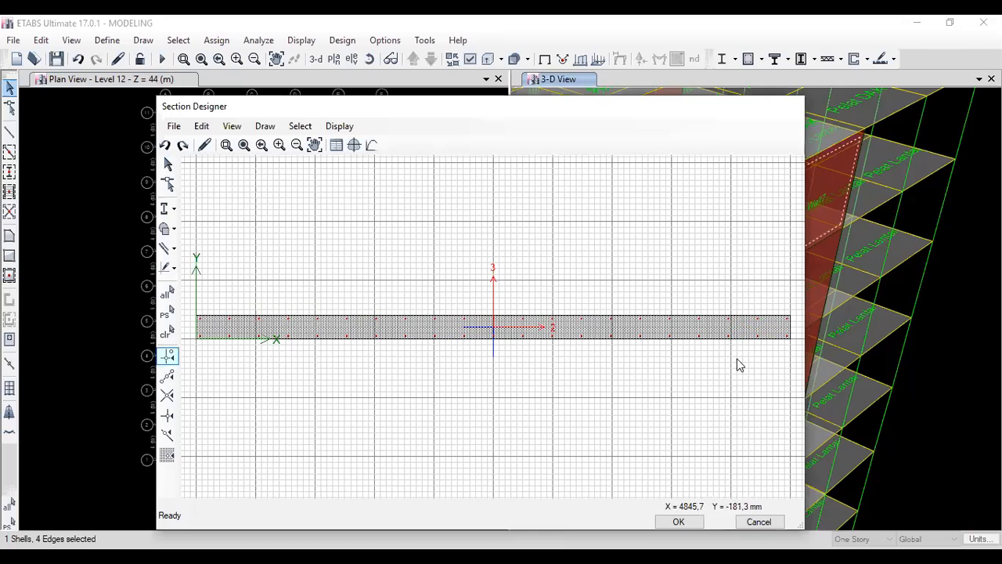
scroll(648, 387, down, 3)
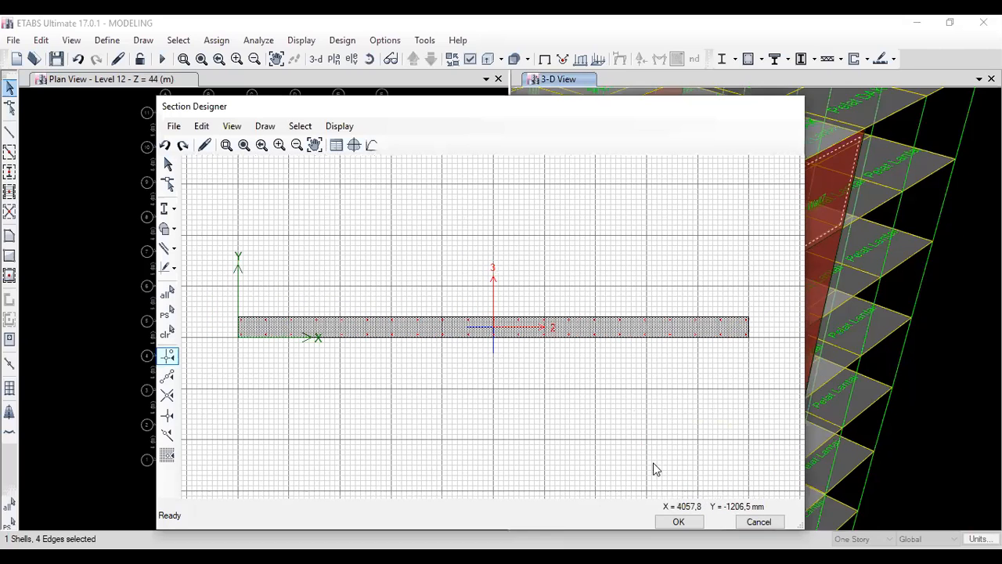
click(678, 518)
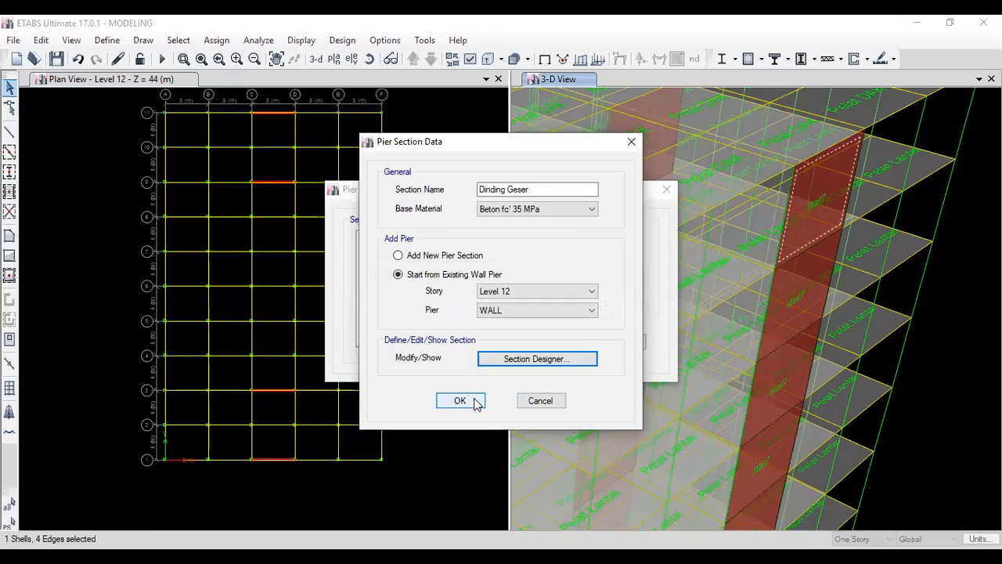
click(479, 401)
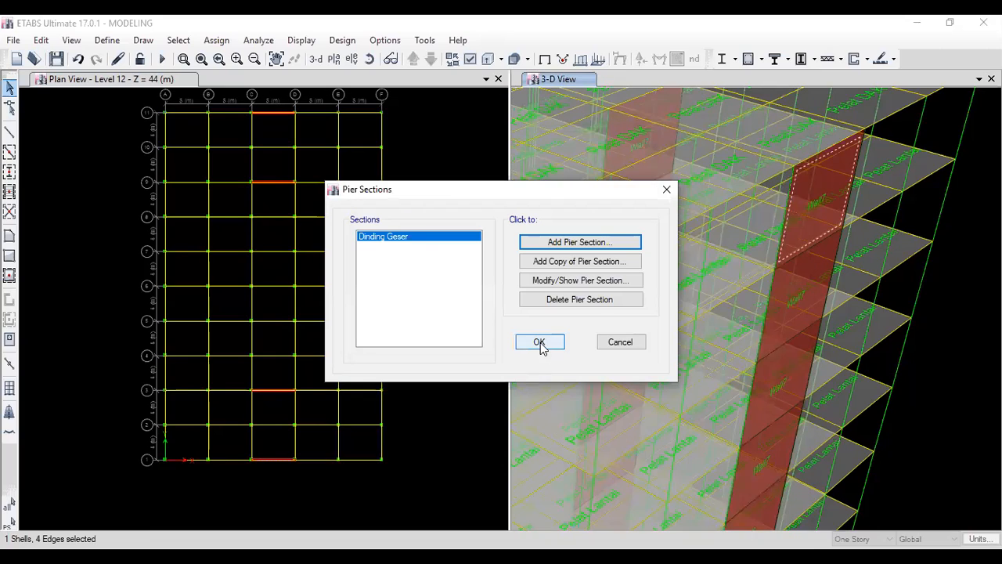
click(538, 344)
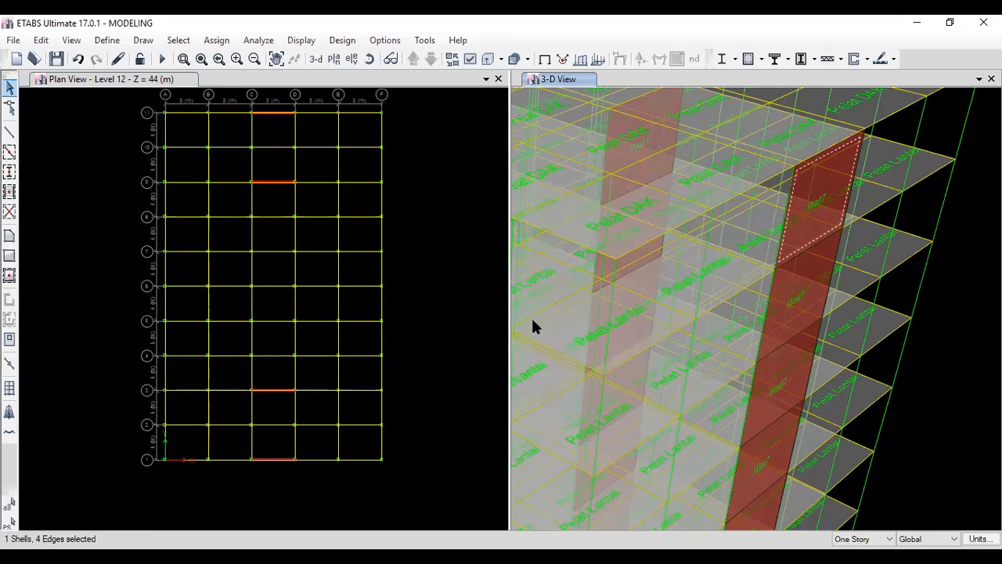
Assign the general reinforcing pier section Dinding Geser at bottom and top of the selected wall panel, with reinforcement to be designed.
click(343, 40)
mouse_move(438, 183)
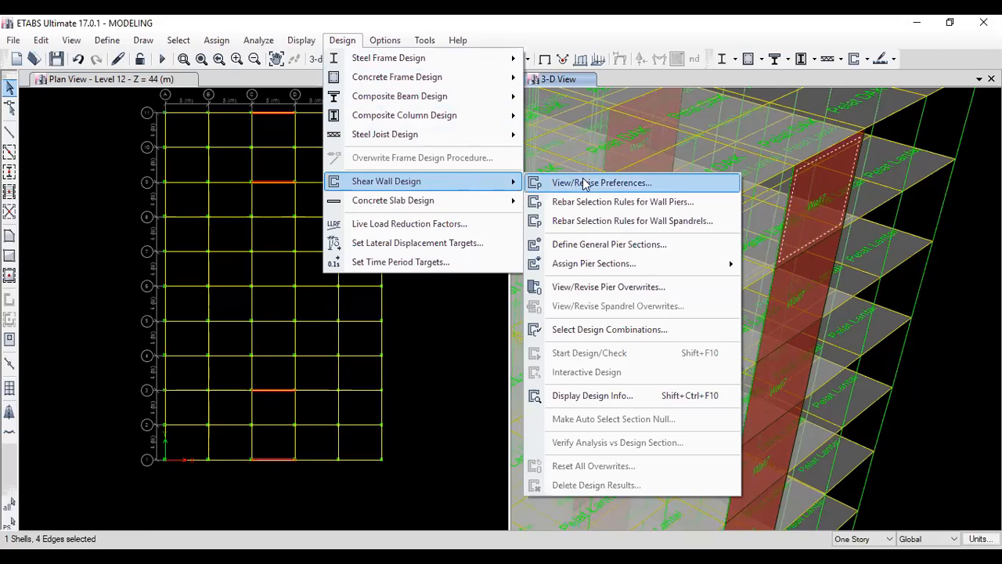
mouse_move(636, 262)
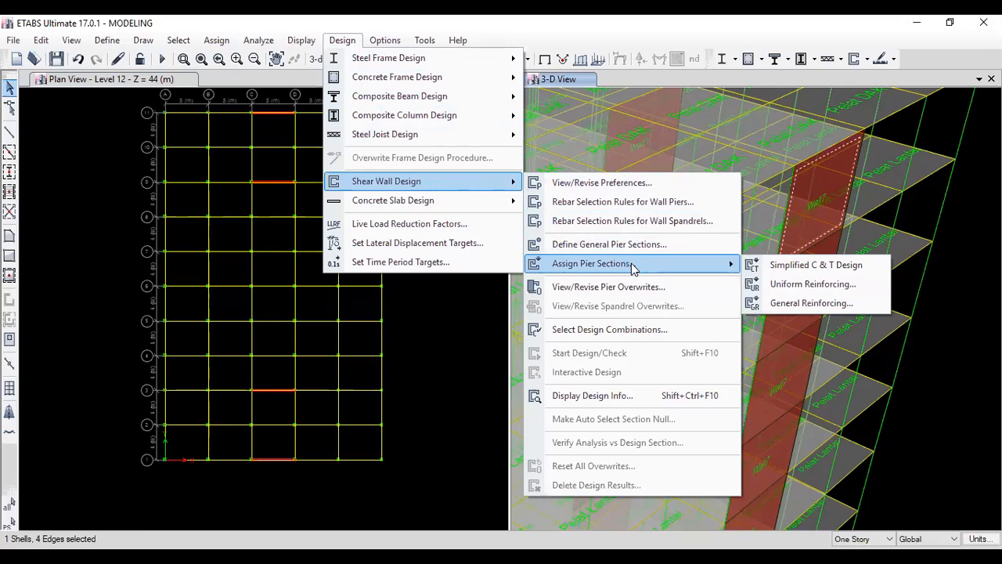
click(793, 304)
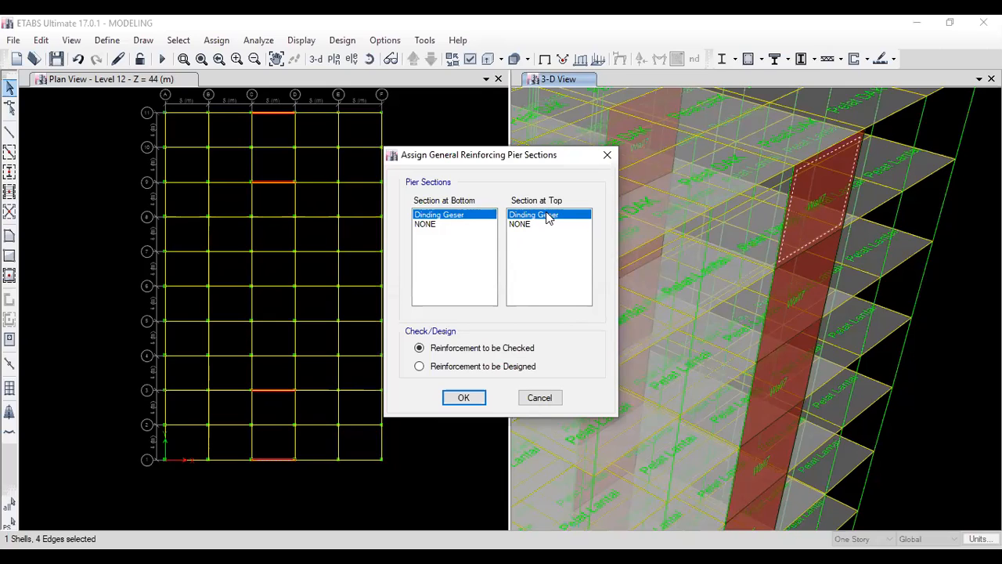
click(448, 369)
click(464, 398)
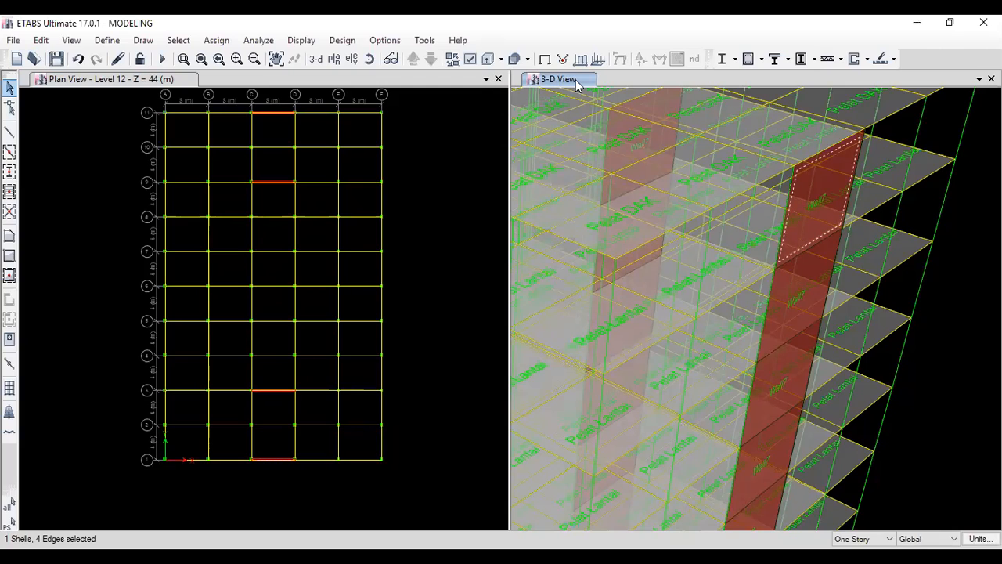
Rename the wall property Wall7 as Dinding Geser.
scroll(856, 222, down, 3)
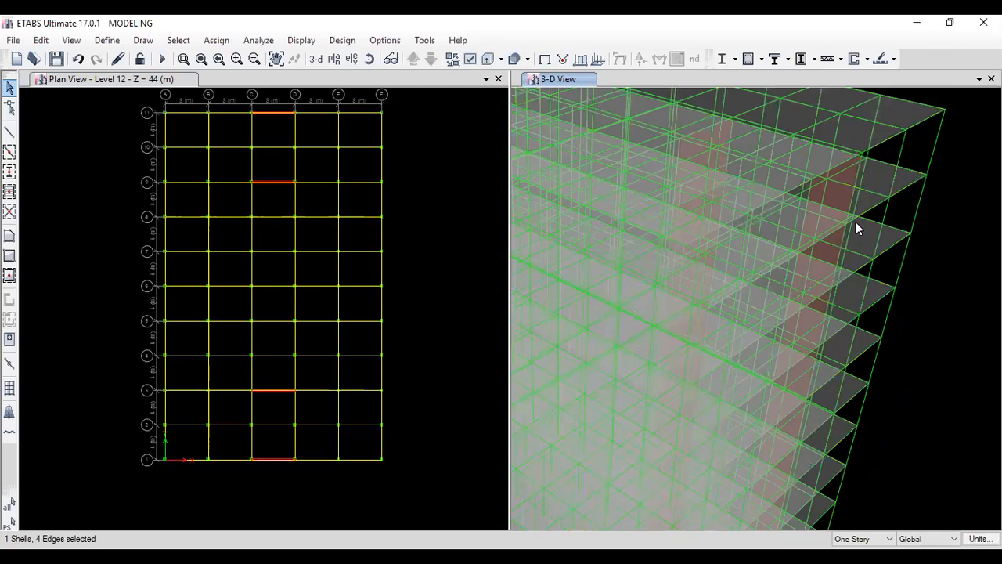
scroll(843, 209, down, 4)
scroll(845, 211, up, 5)
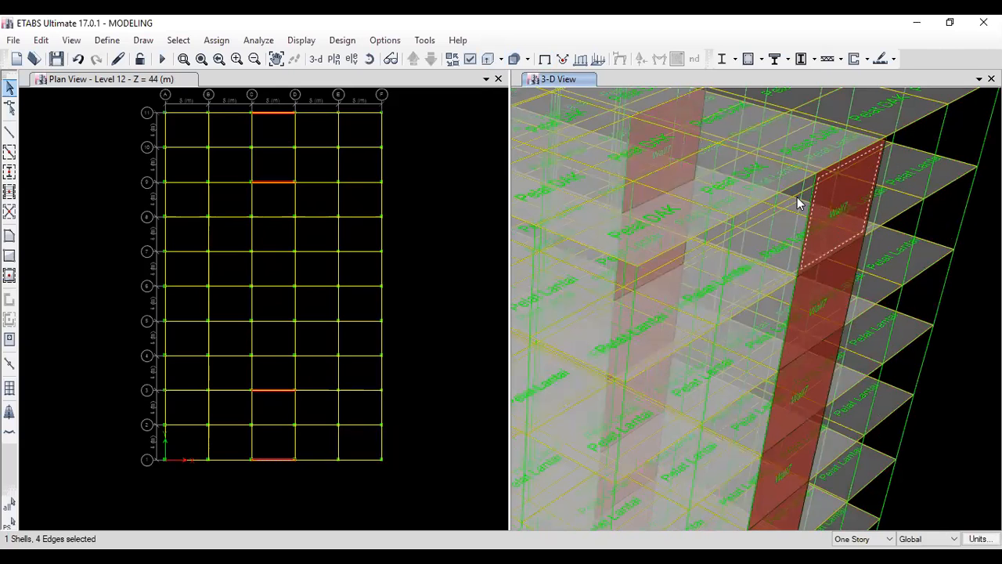
scroll(834, 223, up, 4)
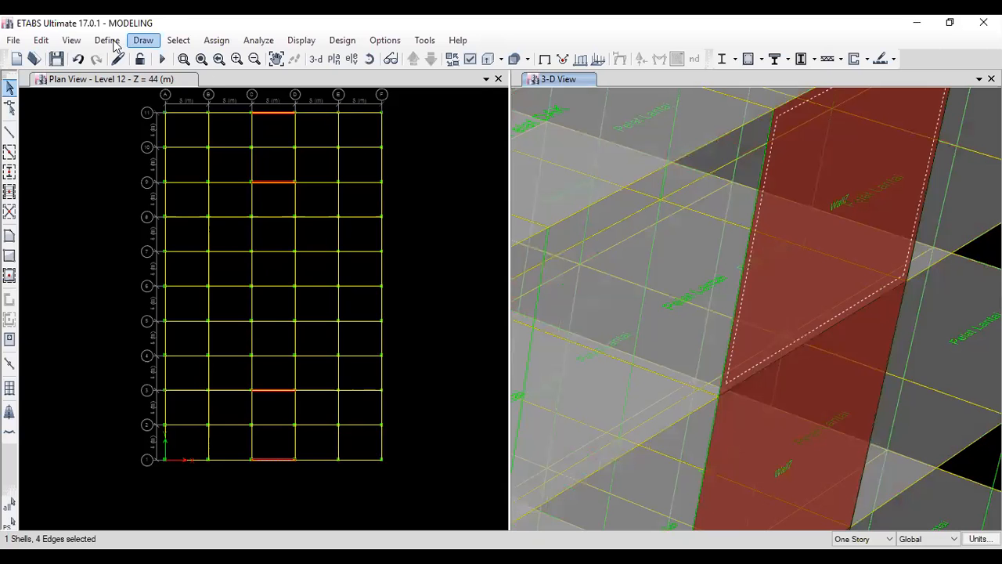
click(108, 40)
mouse_move(205, 84)
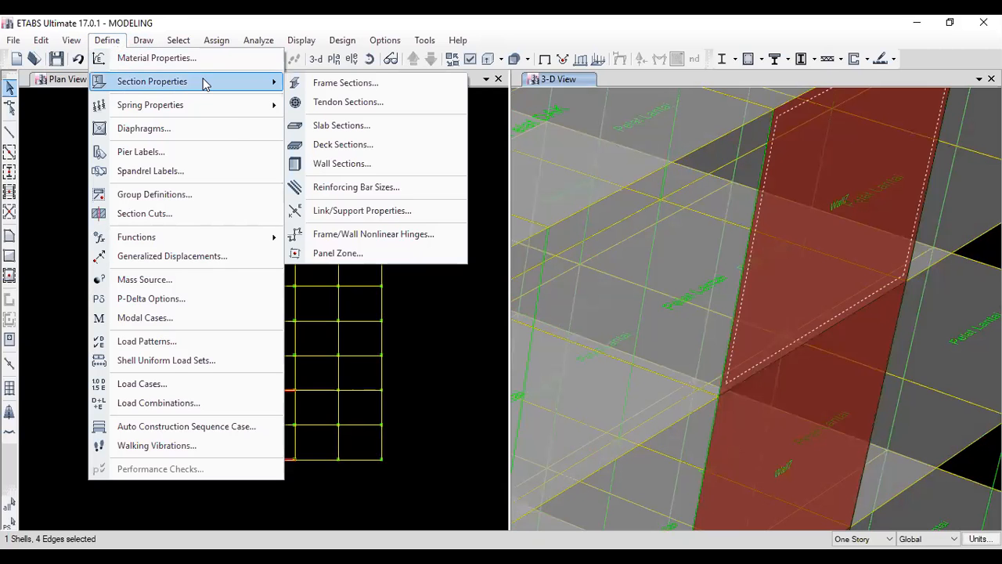
click(330, 163)
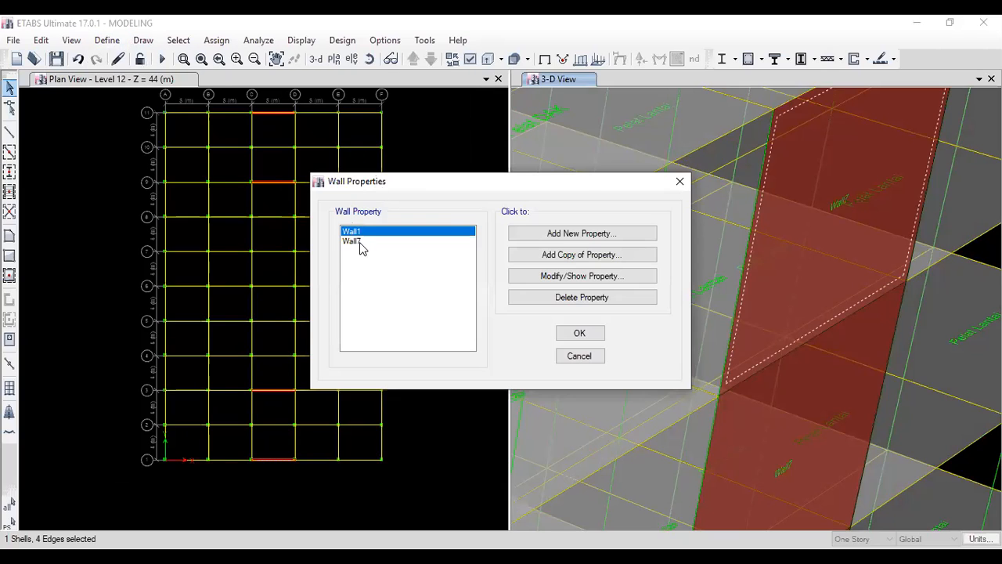
click(348, 242)
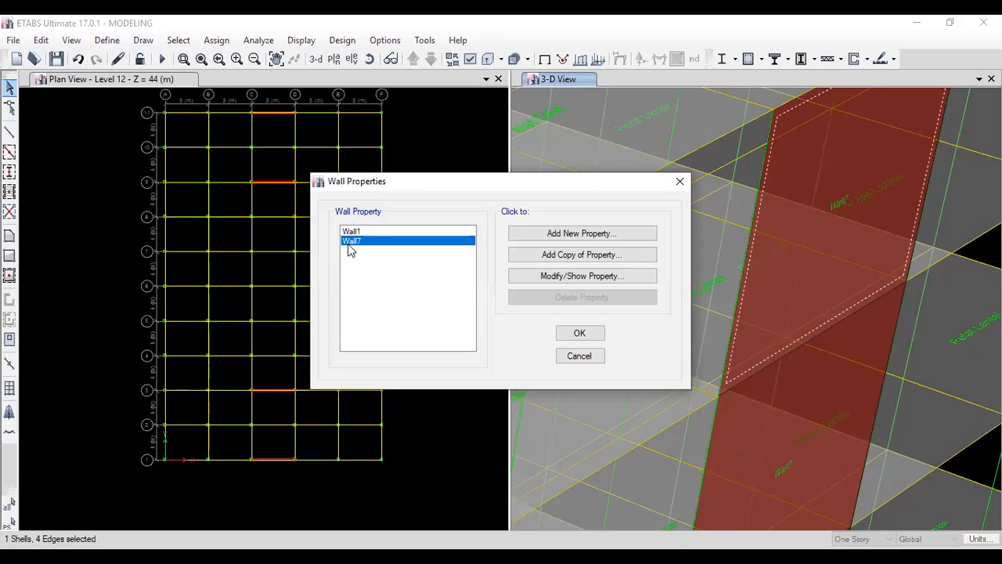
click(551, 284)
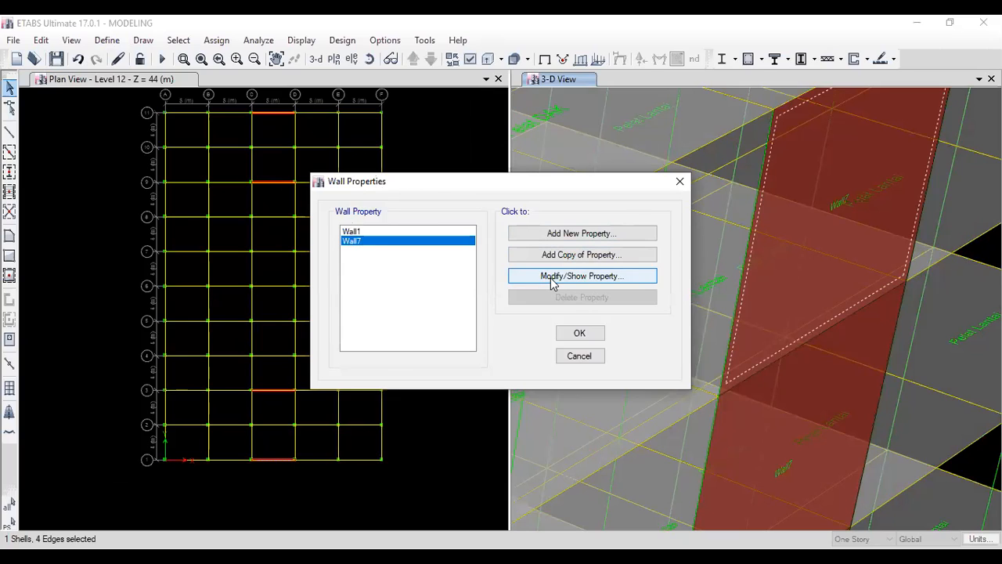
text(D)
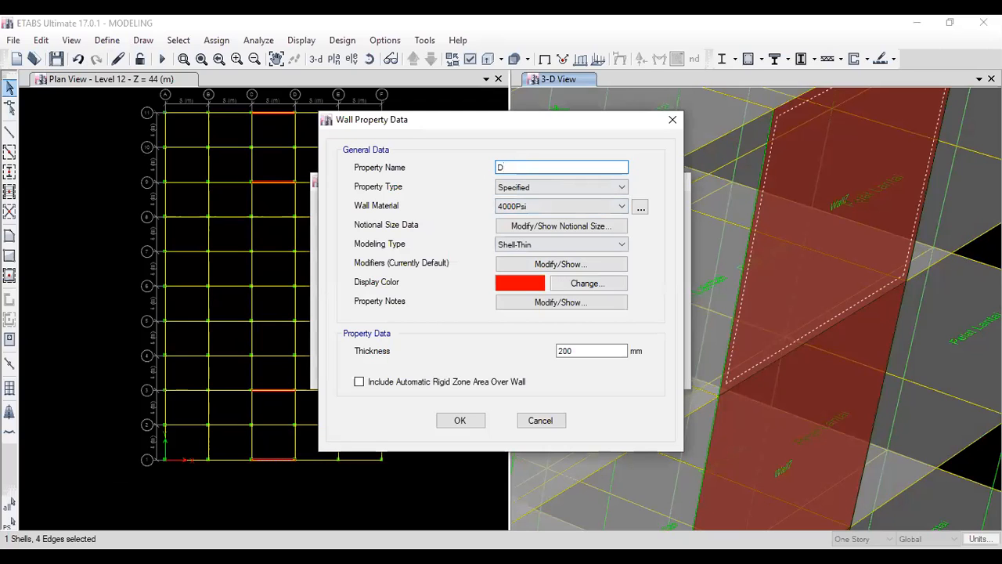
text(inding Geser)
Set the wall material of the Dinding Geser property to Beton fc' 35 MPa and save the definition.
click(522, 209)
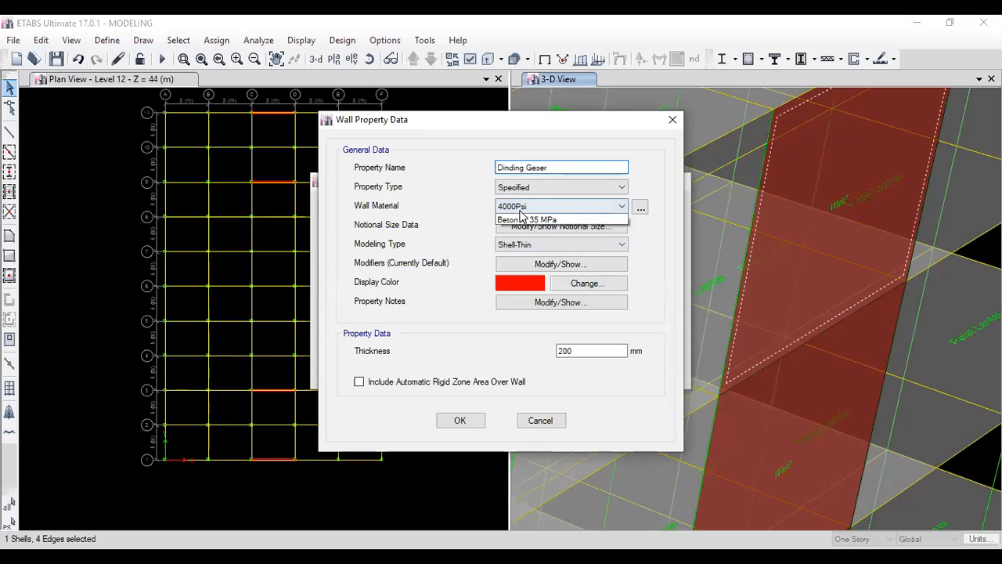
click(523, 267)
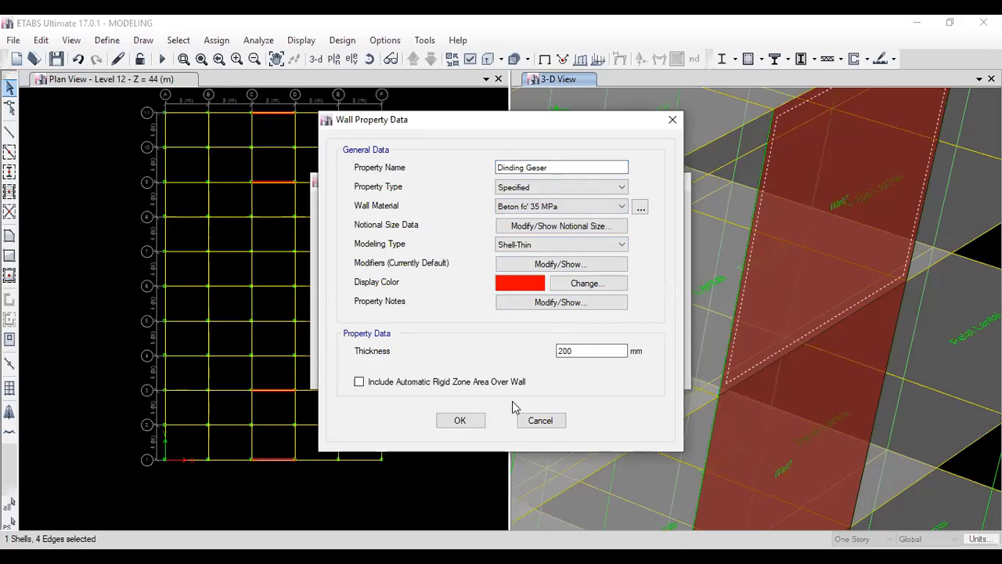
click(477, 422)
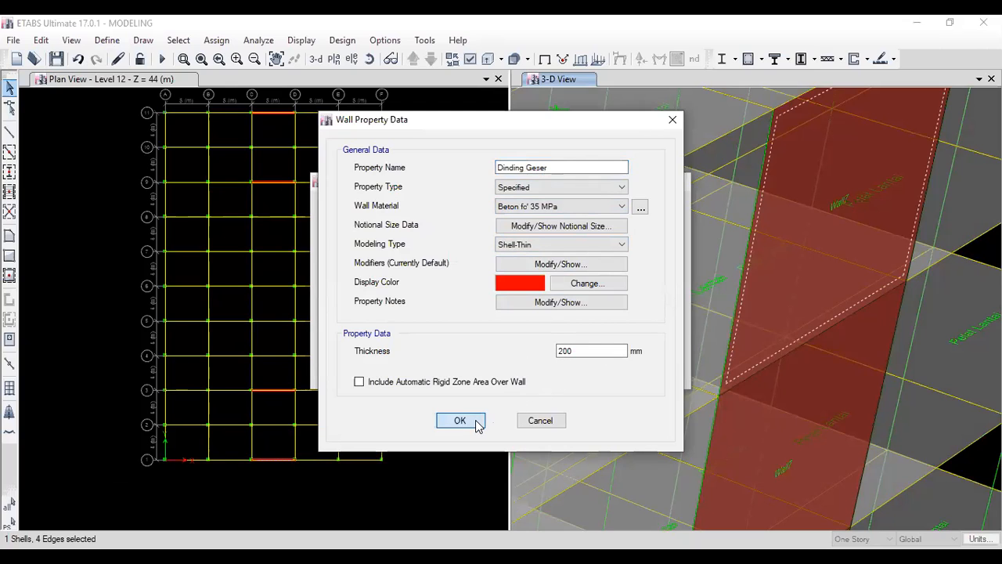
click(579, 334)
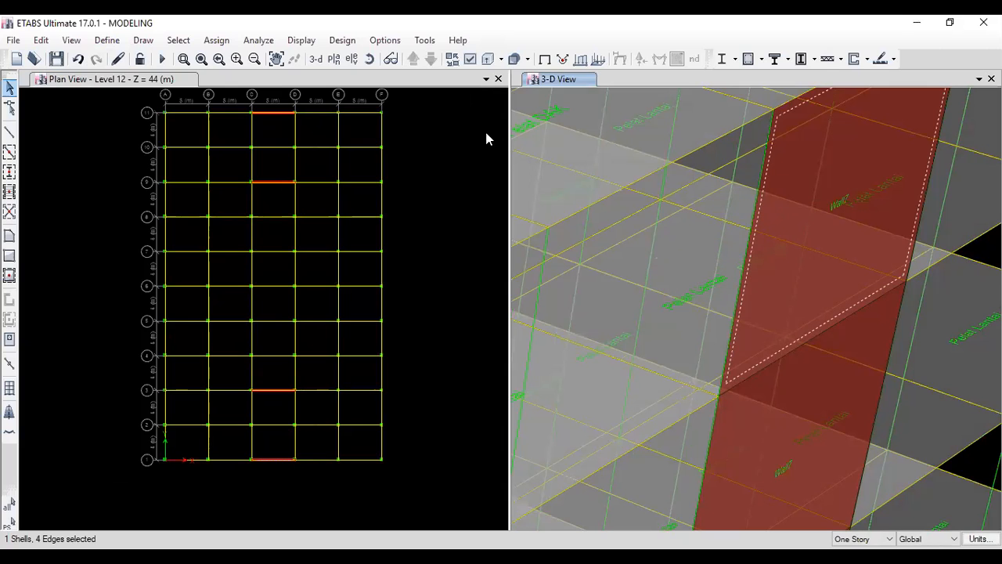
Examine the section and pier assignments of the Level 11 wall panel on grid line 1.
click(315, 59)
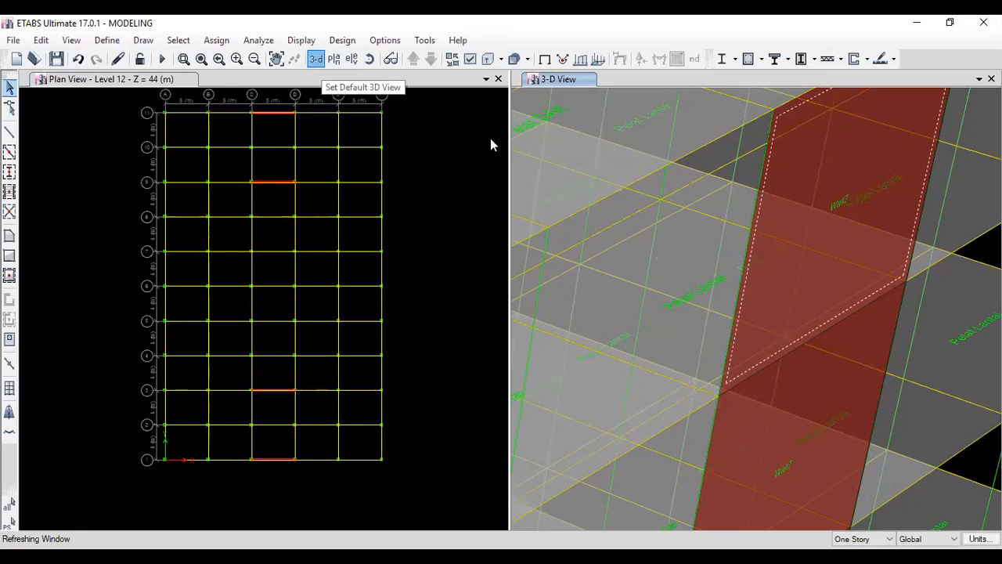
scroll(888, 211, up, 3)
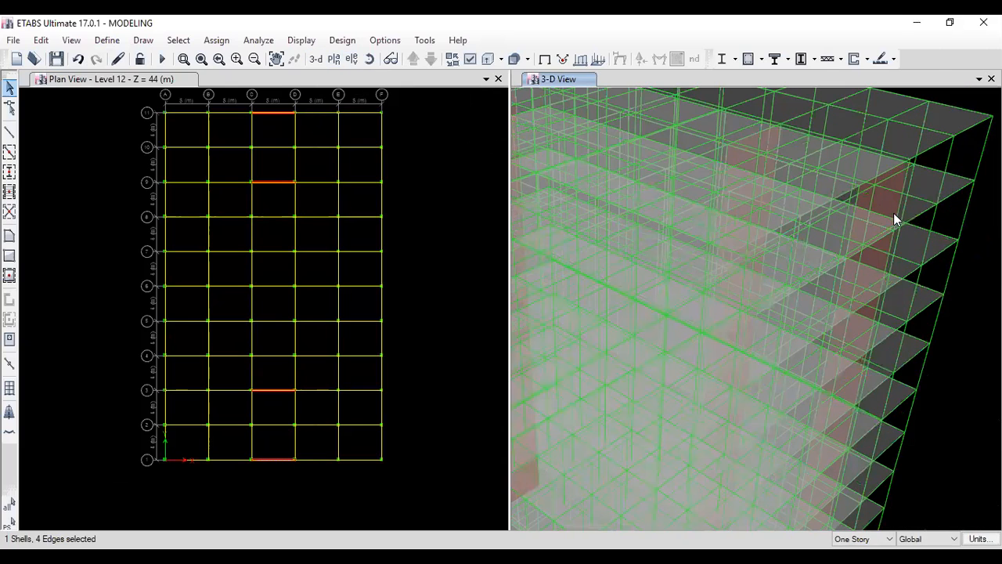
scroll(892, 223, up, 1)
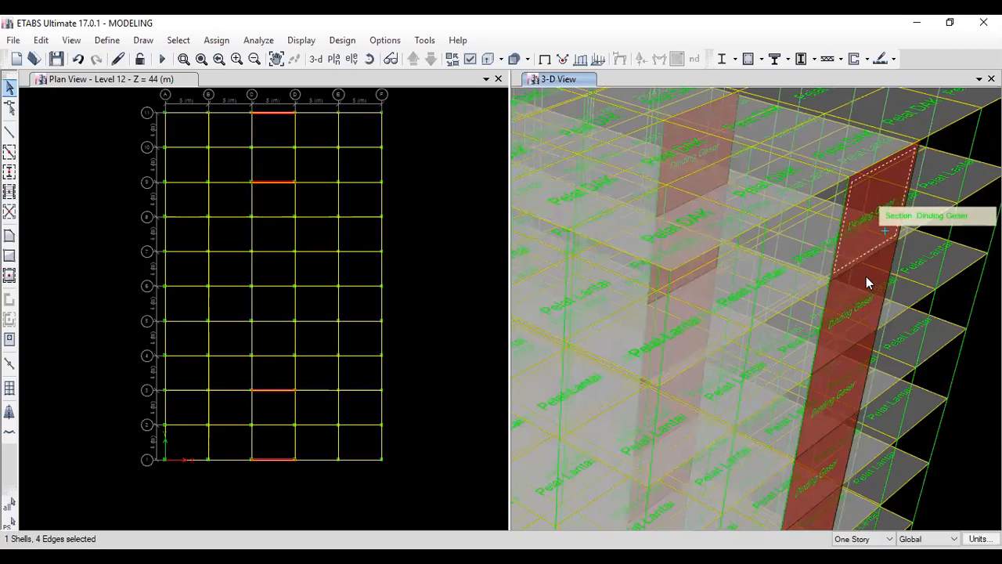
key(Escape)
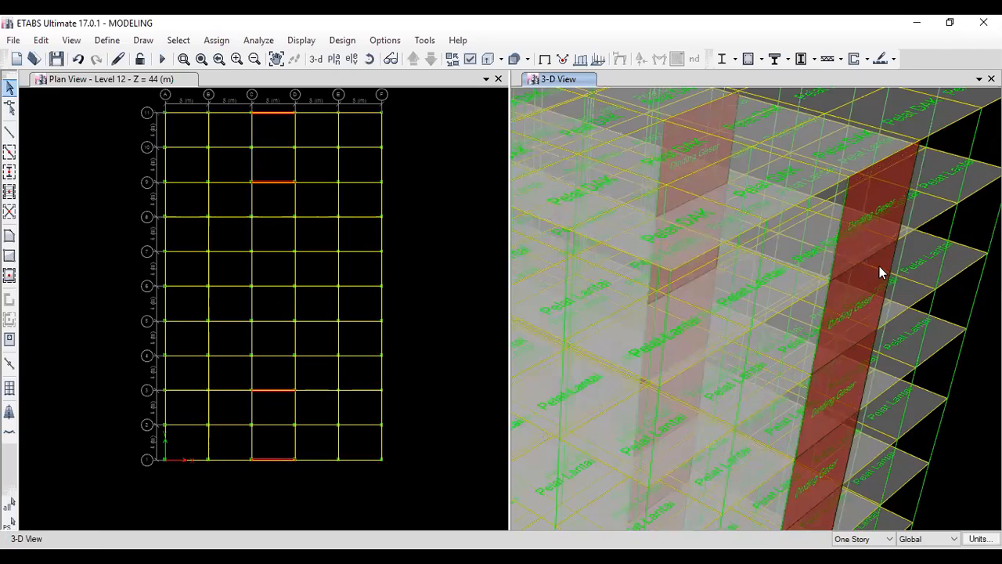
click(878, 265)
right_click(878, 267)
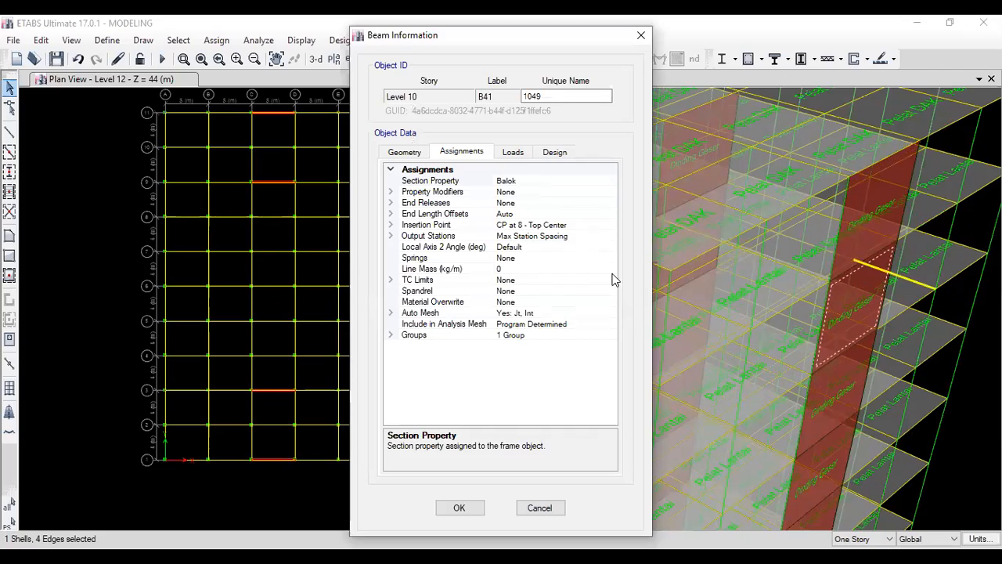
key(Escape)
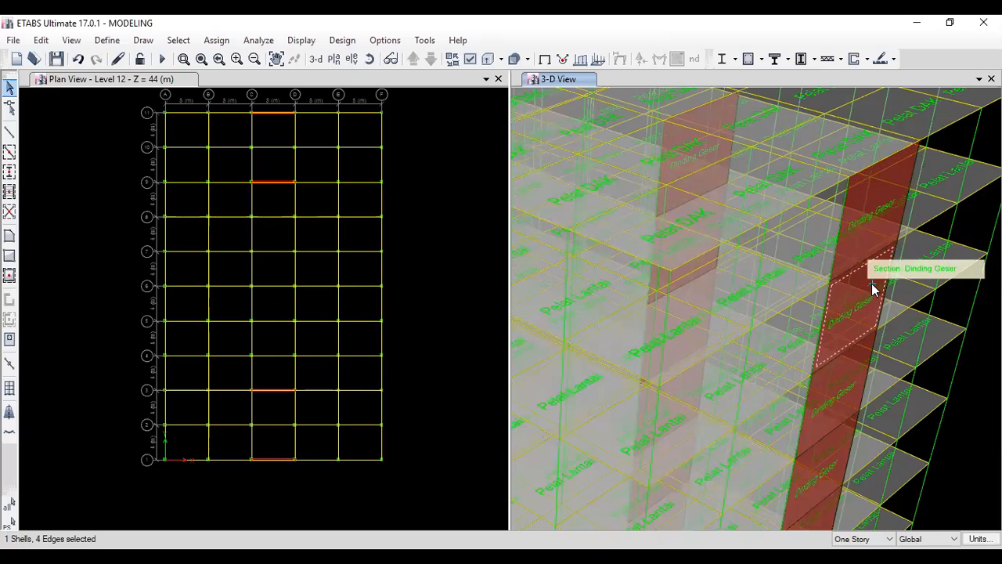
right_click(875, 284)
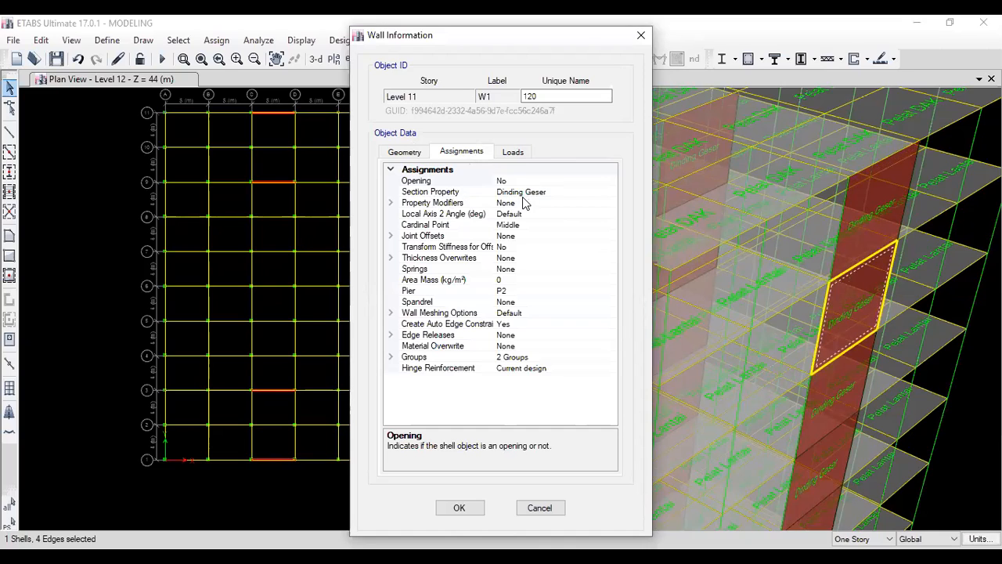
key(Escape)
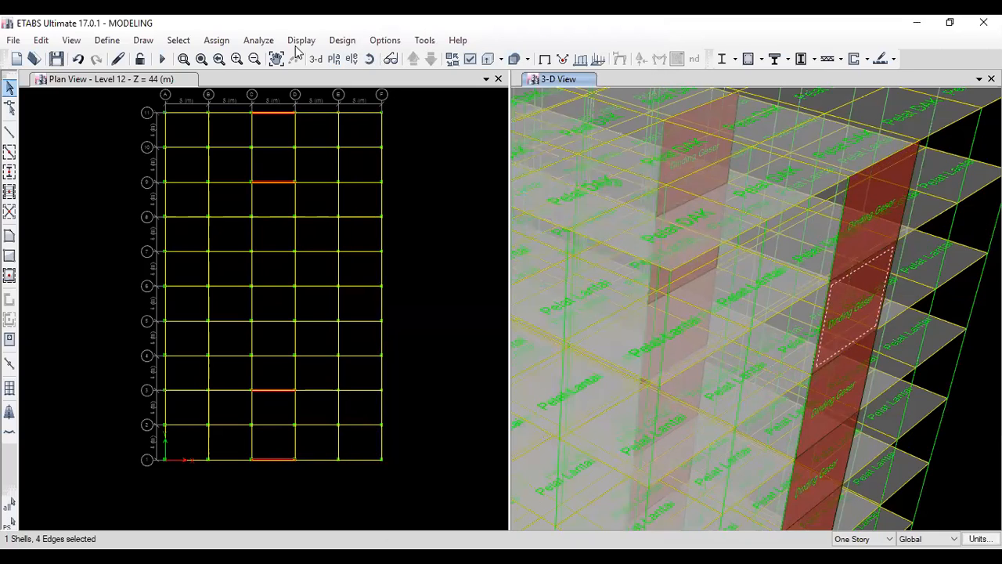
Select all walls that use the wall property Dinding Geser.
click(179, 40)
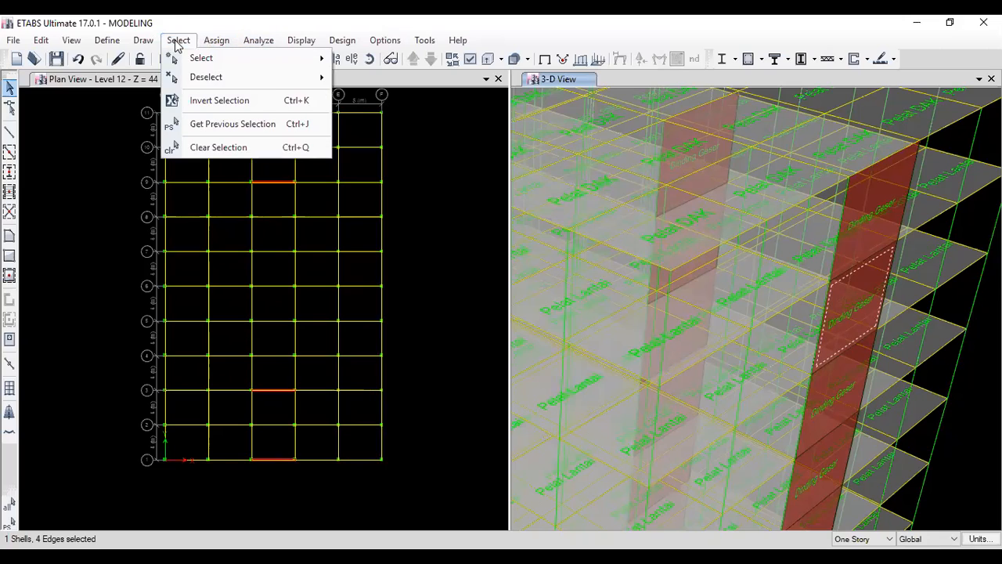
mouse_move(251, 62)
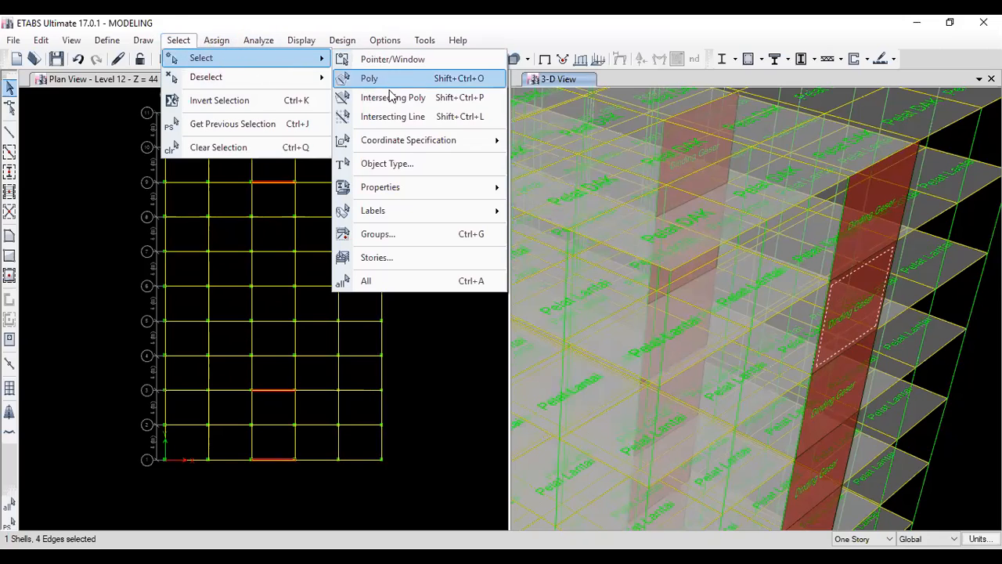
mouse_move(421, 189)
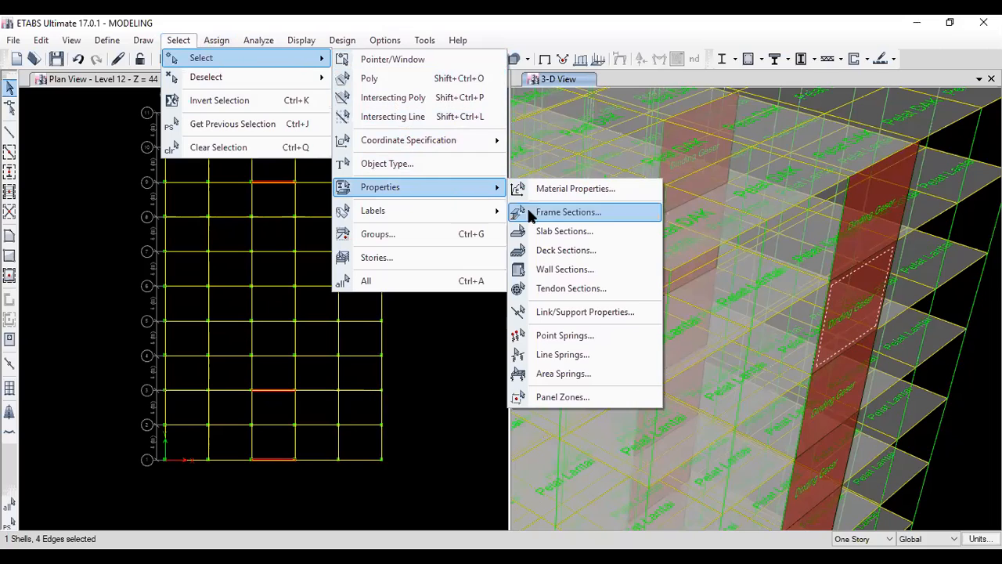
click(562, 270)
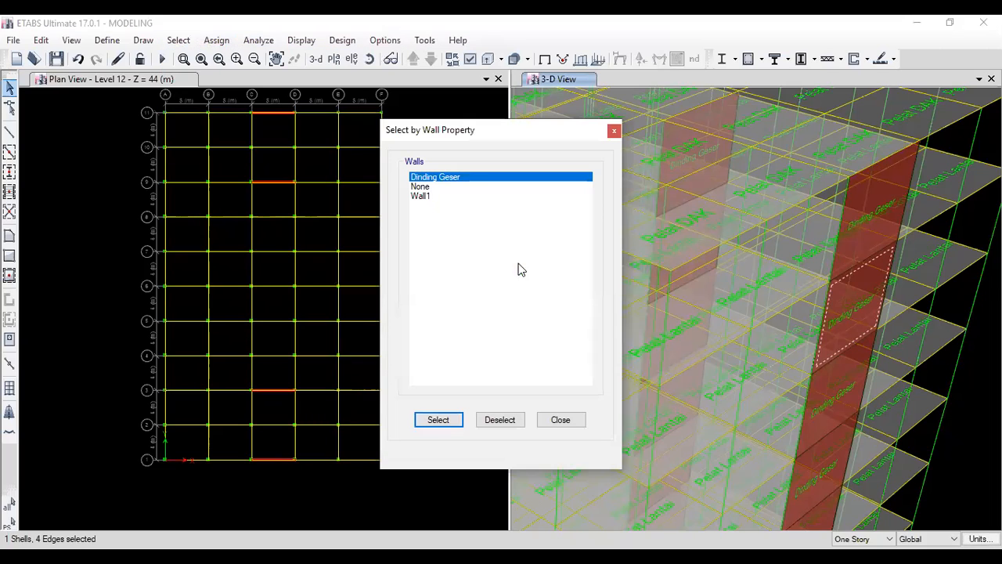
click(454, 421)
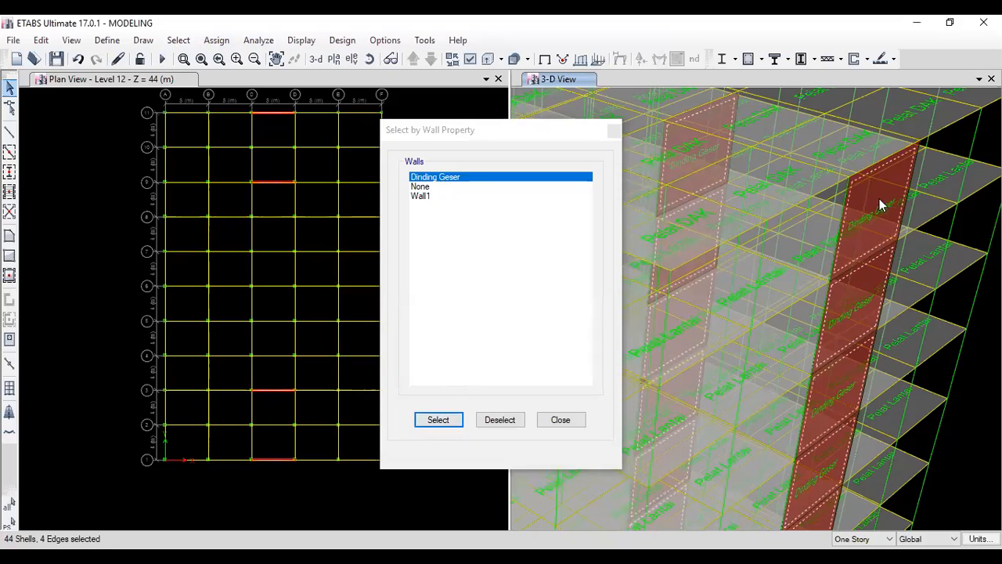
click(612, 133)
Assign the pier label WALL to all selected shear wall panels.
click(216, 40)
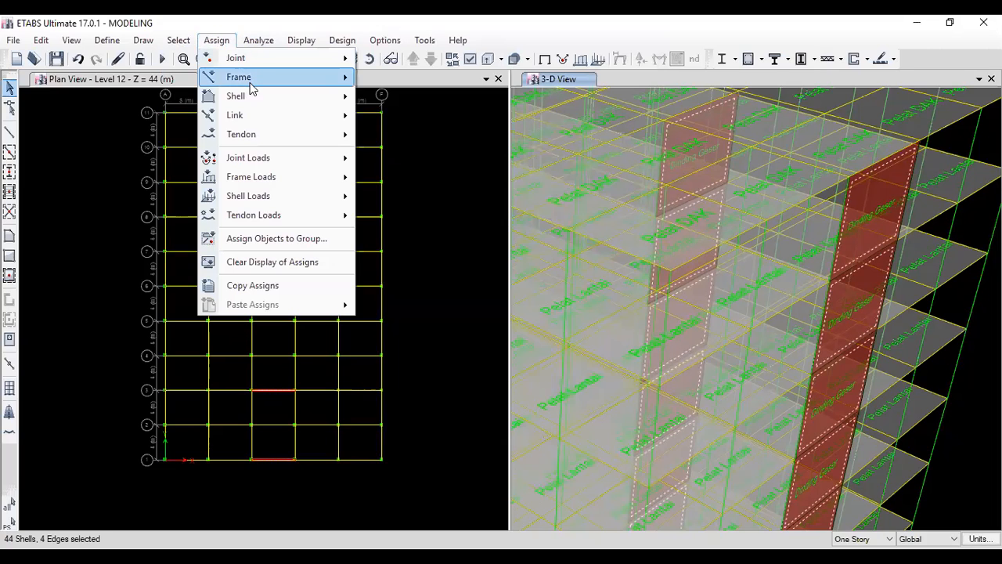
mouse_move(277, 96)
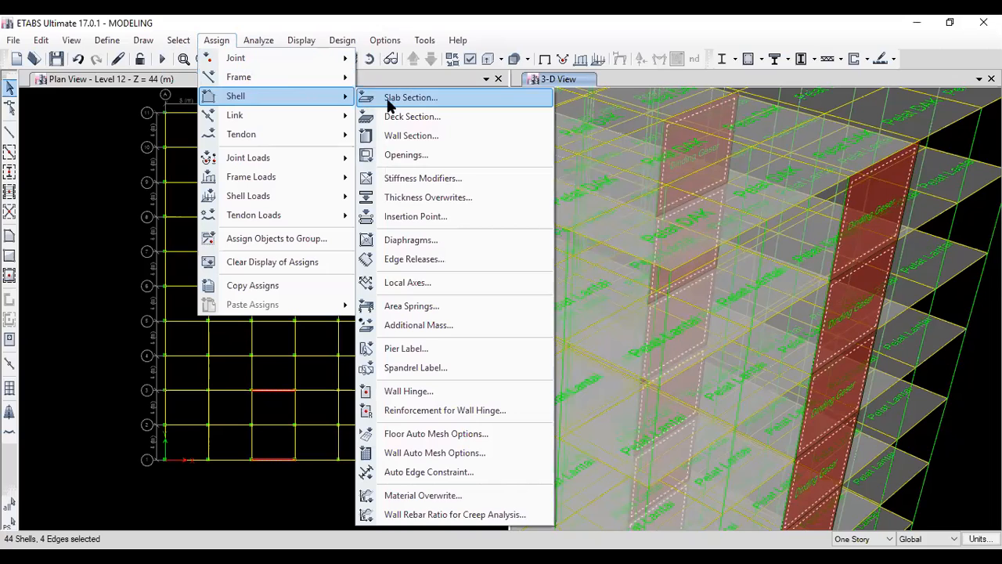
click(416, 351)
click(441, 186)
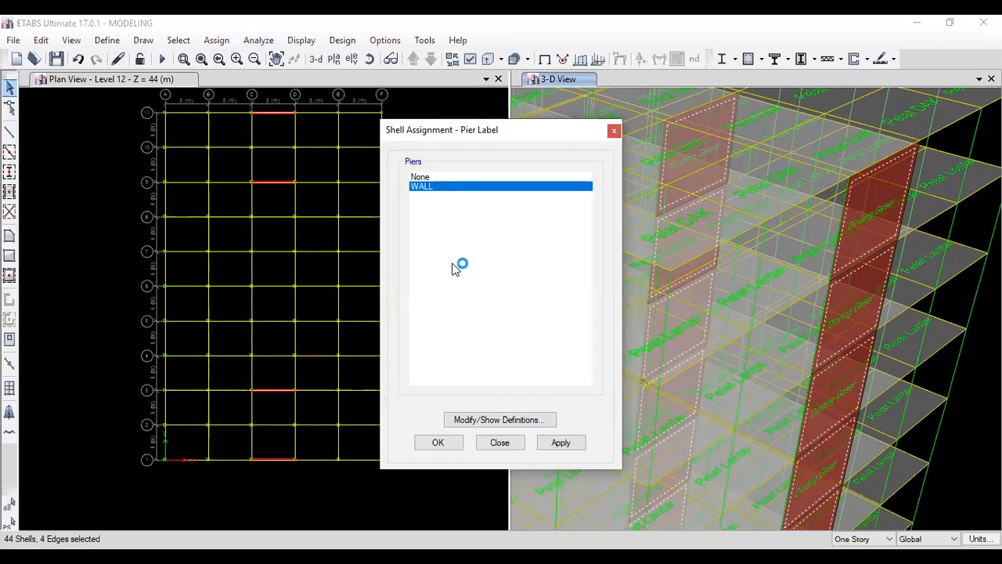
click(458, 441)
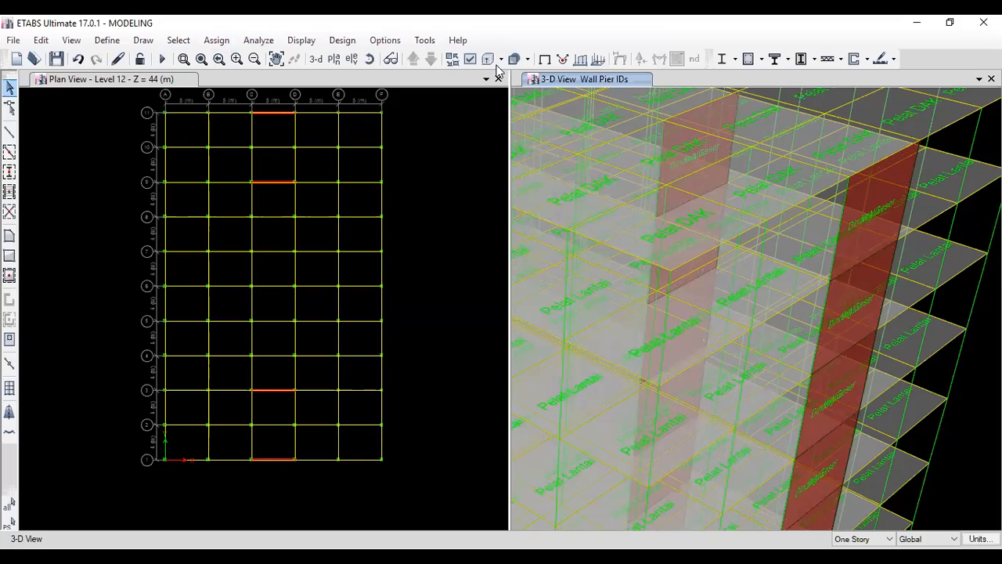
Hide the shell section names and display the pier labels in the 3-D view to check the walls across the building.
click(470, 60)
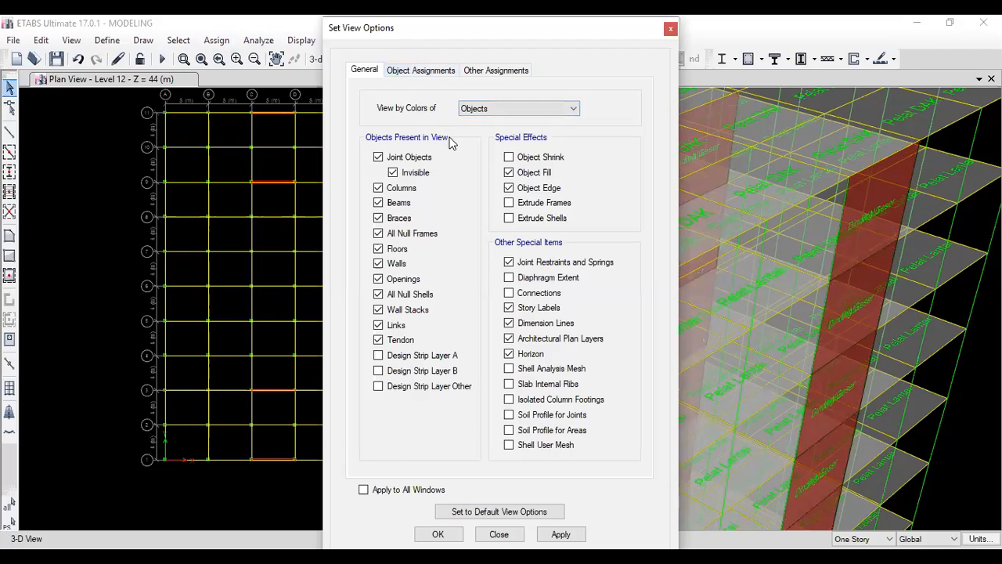
click(423, 71)
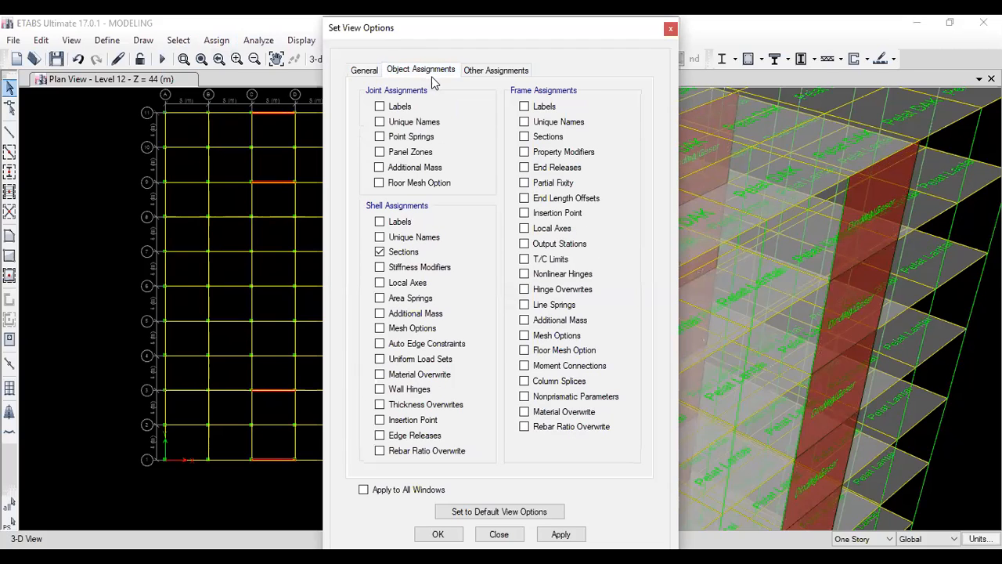
click(409, 255)
drag(609, 37, 765, 35)
click(709, 530)
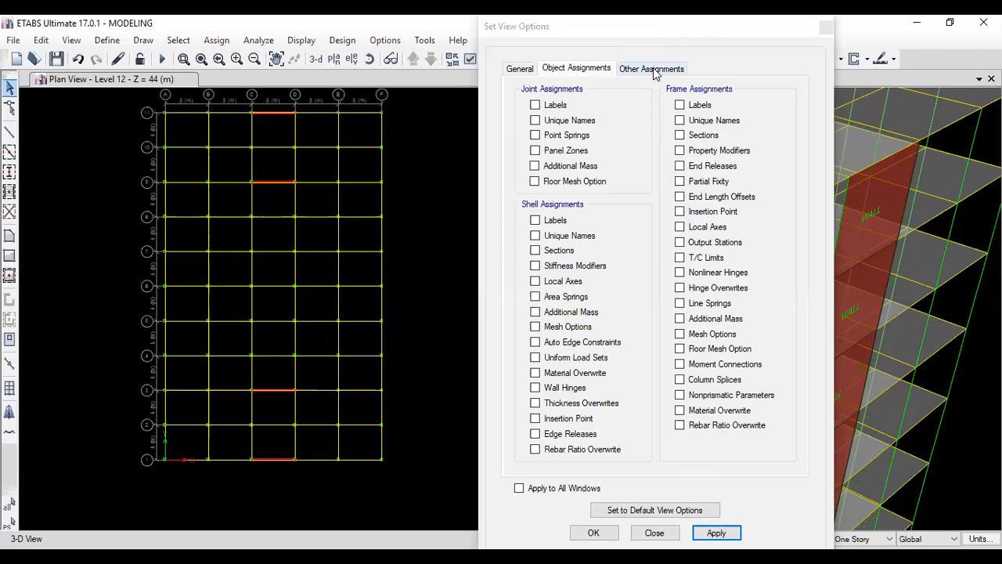
click(649, 69)
click(699, 110)
click(715, 530)
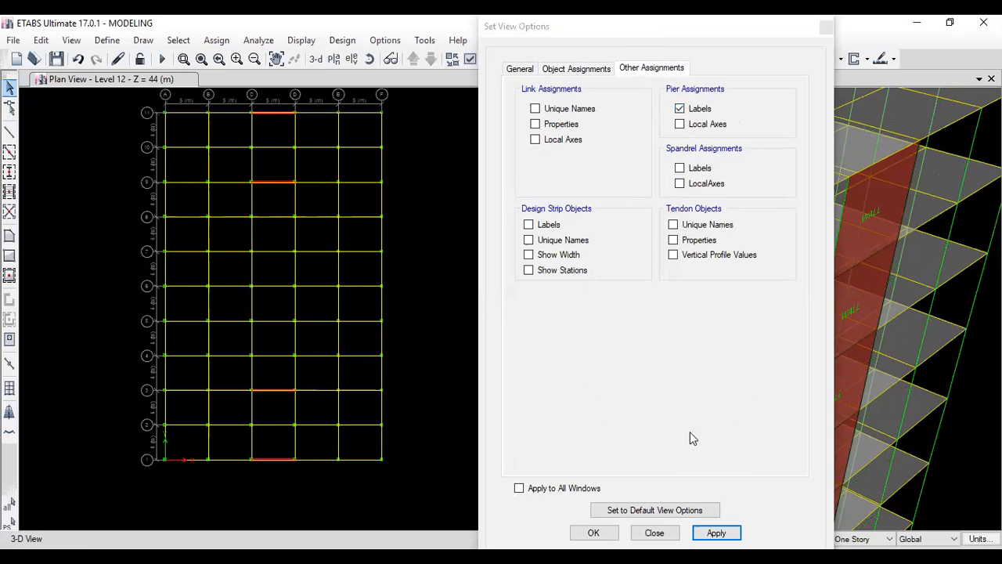
click(639, 512)
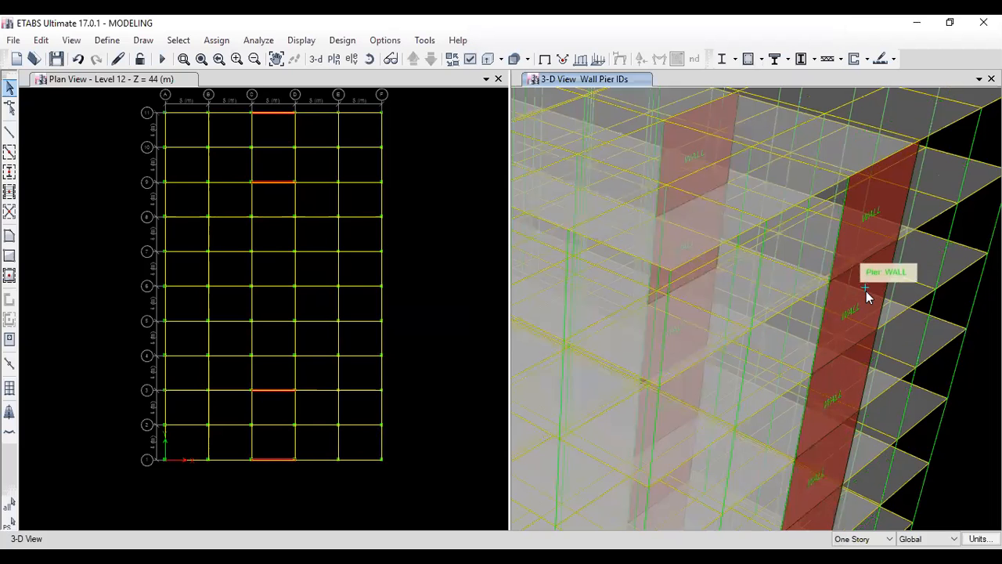
scroll(861, 298, down, 3)
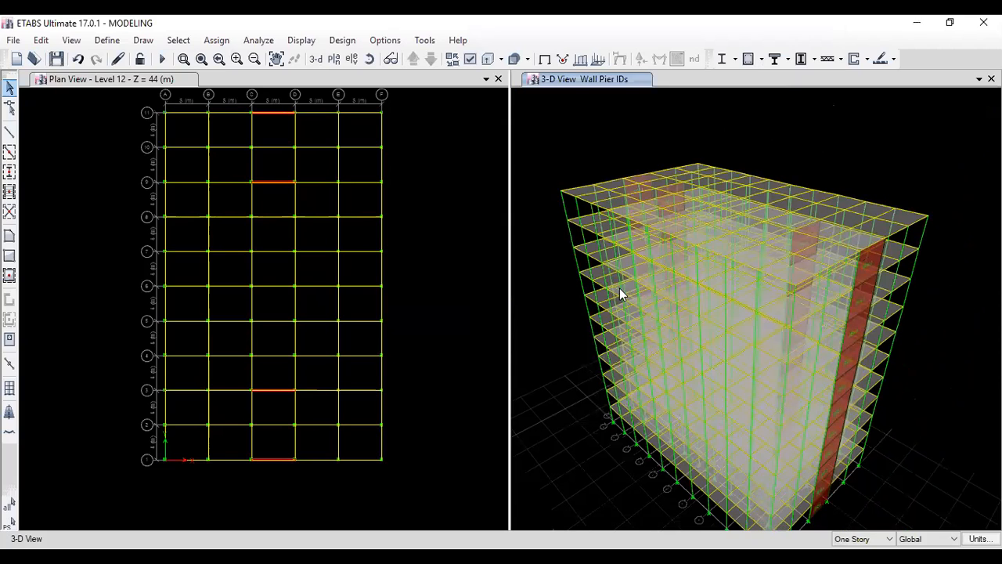
middle_drag(595, 342, 577, 304)
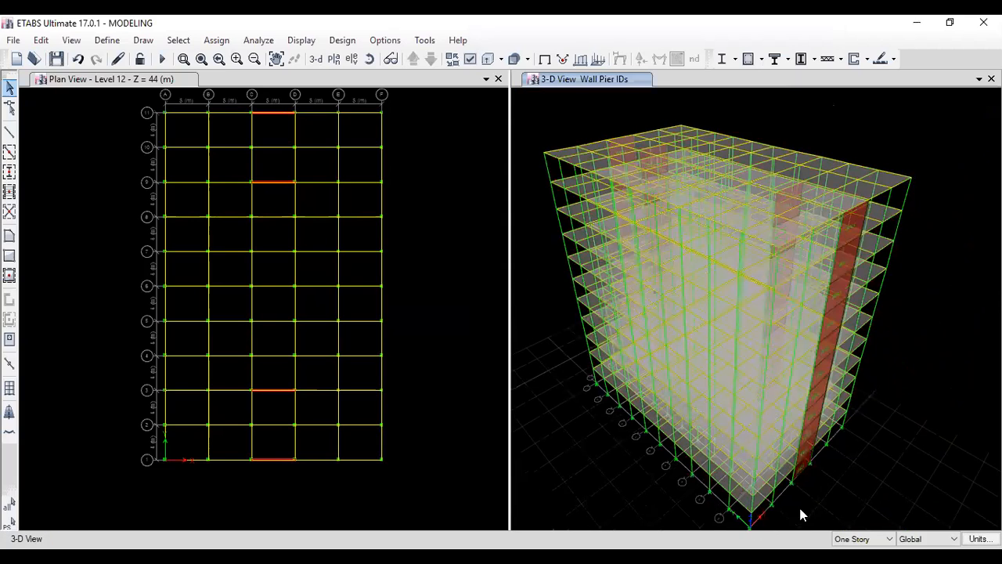